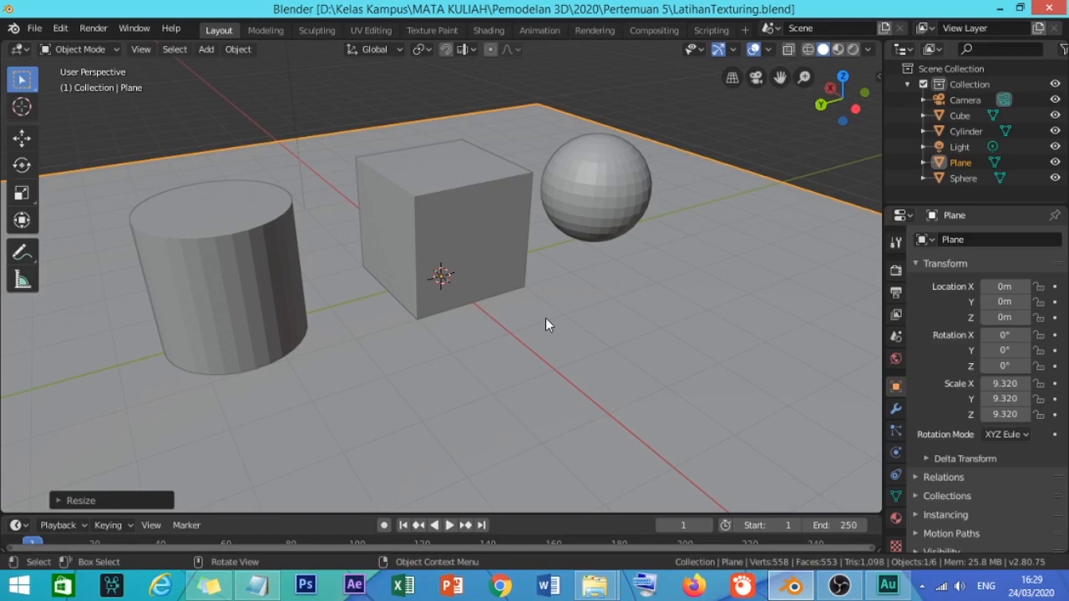
Widen the properties area, show the cube's material settings and save the file.
left_click(442, 221)
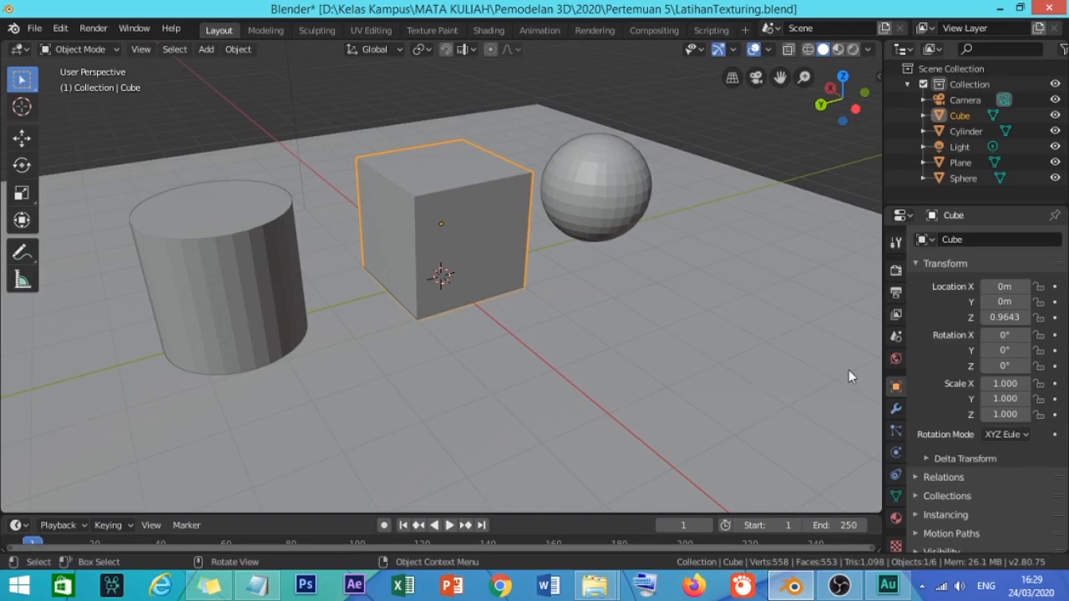
left_click_drag(881, 242, 849, 242)
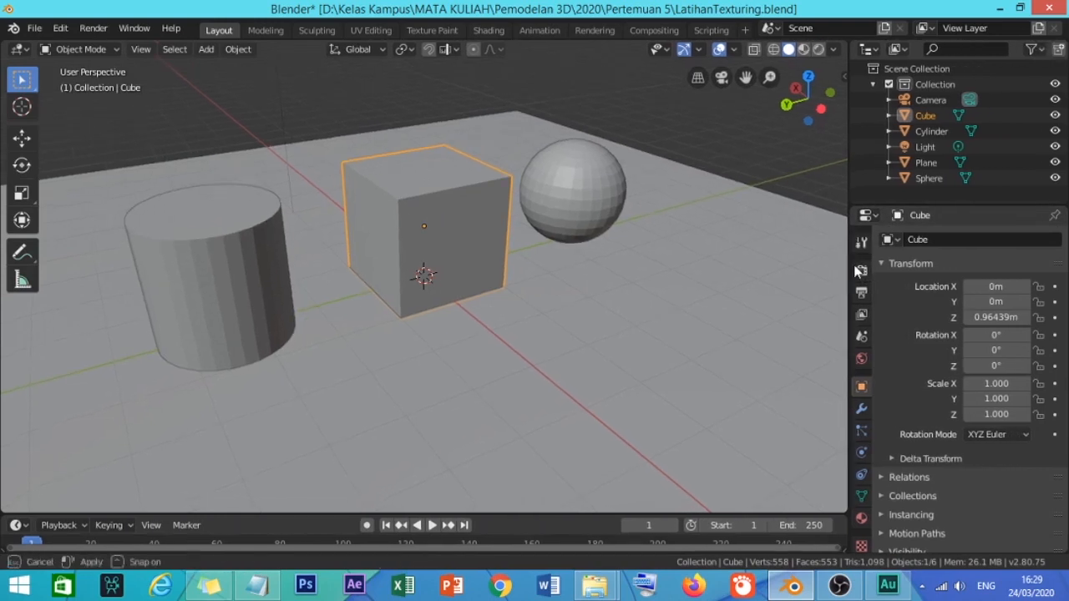
left_click(861, 518)
key("ctrl+s")
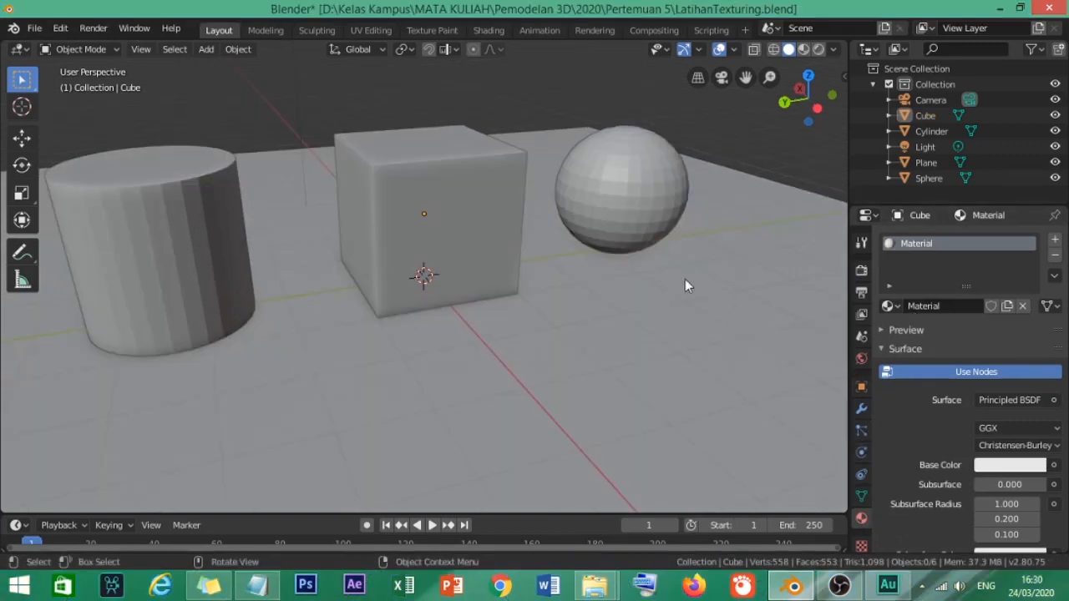
Set the base color of the cube's material to red and save the file.
left_click(481, 219)
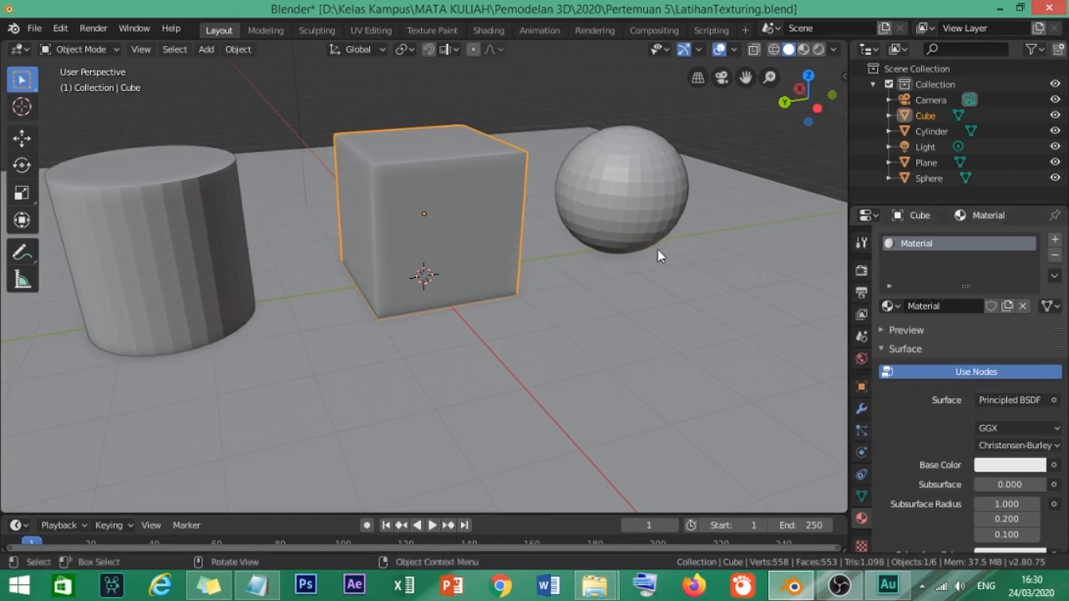
left_click(1011, 466)
left_click_drag(972, 331, 968, 361)
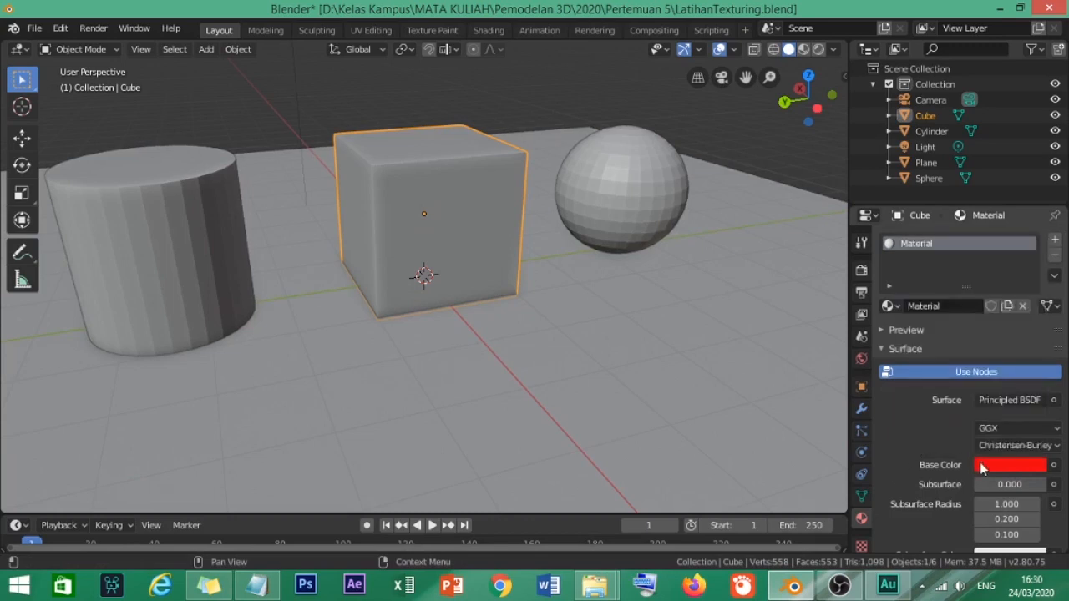
key("ctrl+s")
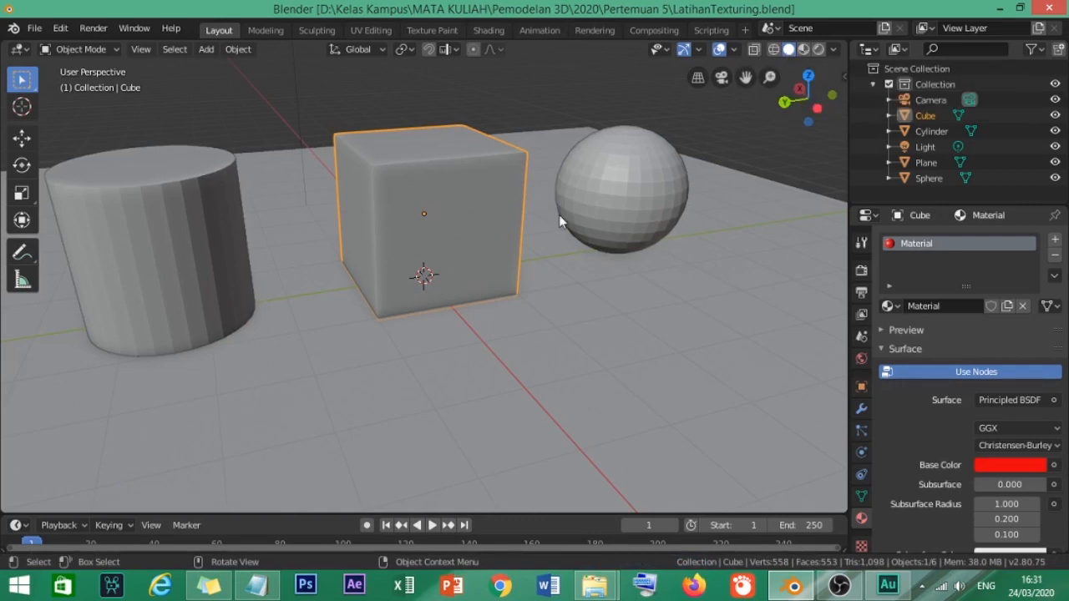
Switch the viewport to LookDev shading so material colors are displayed, and save the file.
key("ctrl+s")
left_click(804, 50)
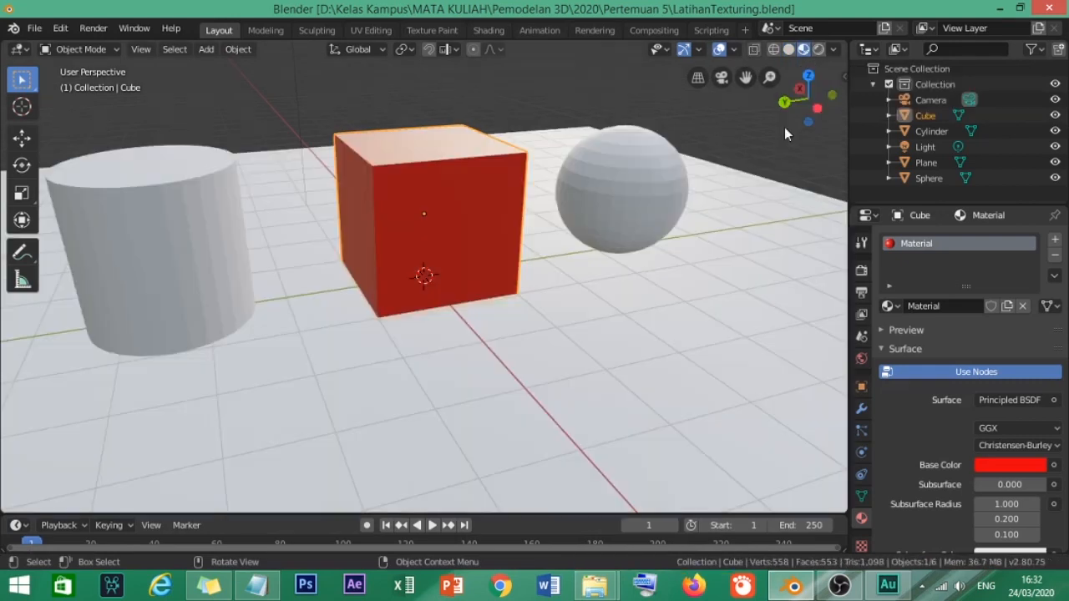
middle_click_drag(659, 264, 590, 265)
key("ctrl+s")
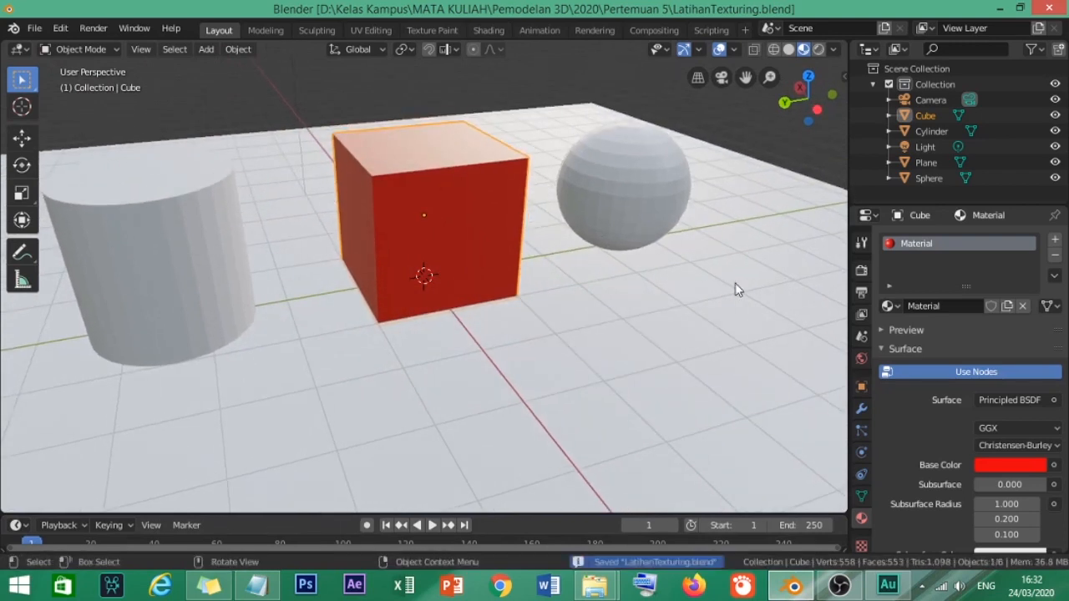
Set the base color of the cube's material to blue, then deselect the cube.
left_click(991, 464)
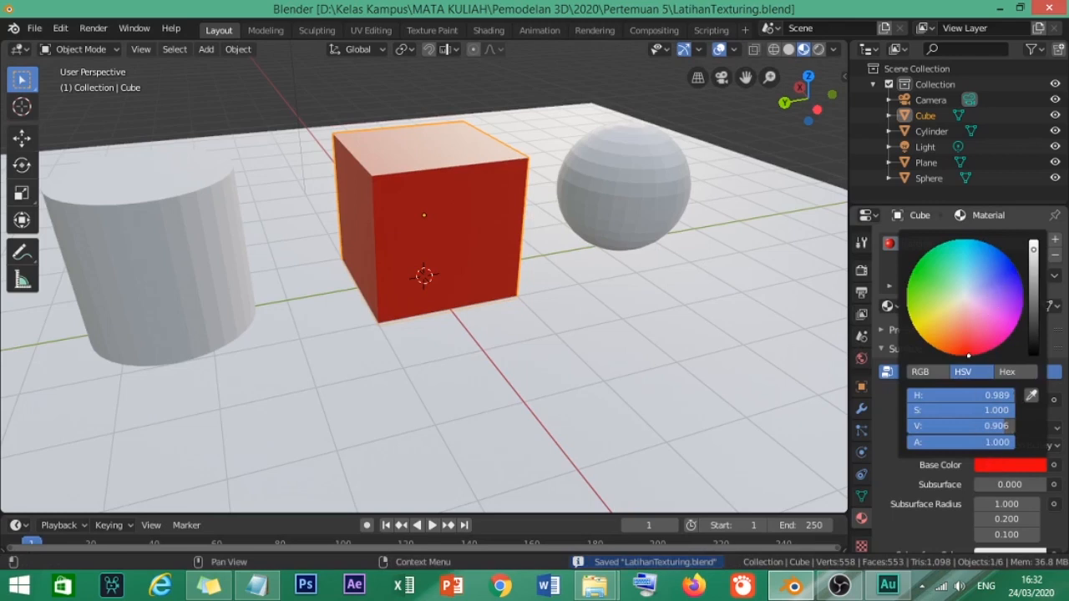
left_click(1013, 278)
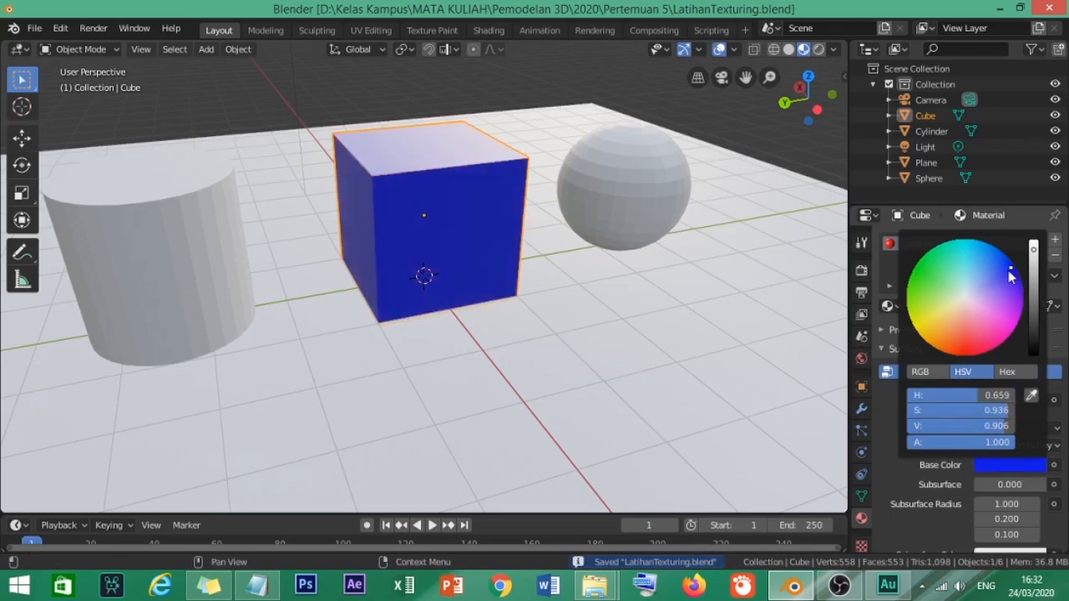
left_click(794, 150)
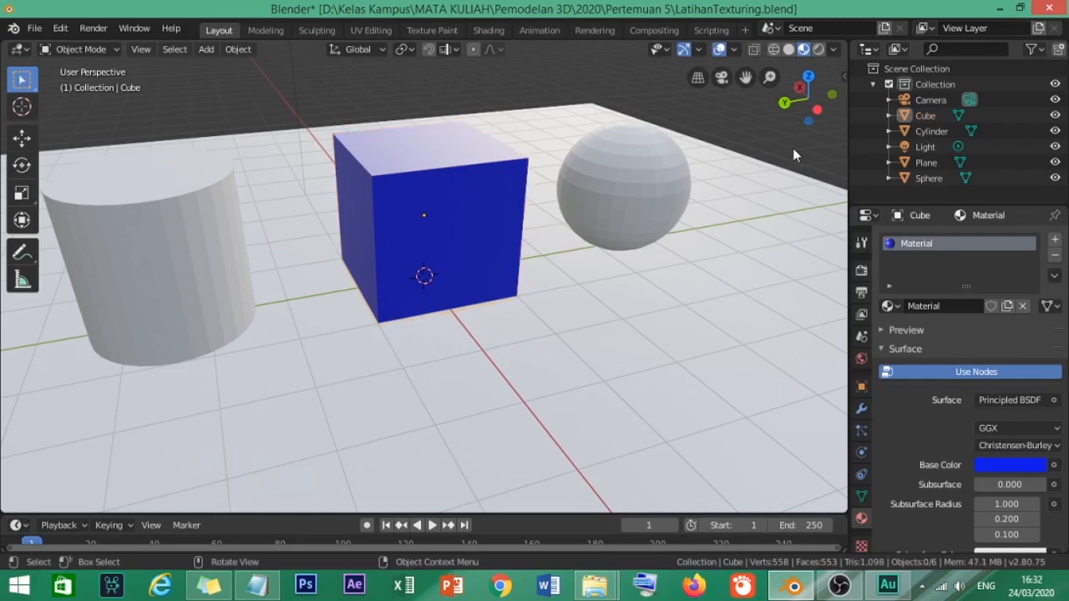
Give the sphere a new material named ShpareMerah with a red base color.
left_click(636, 174)
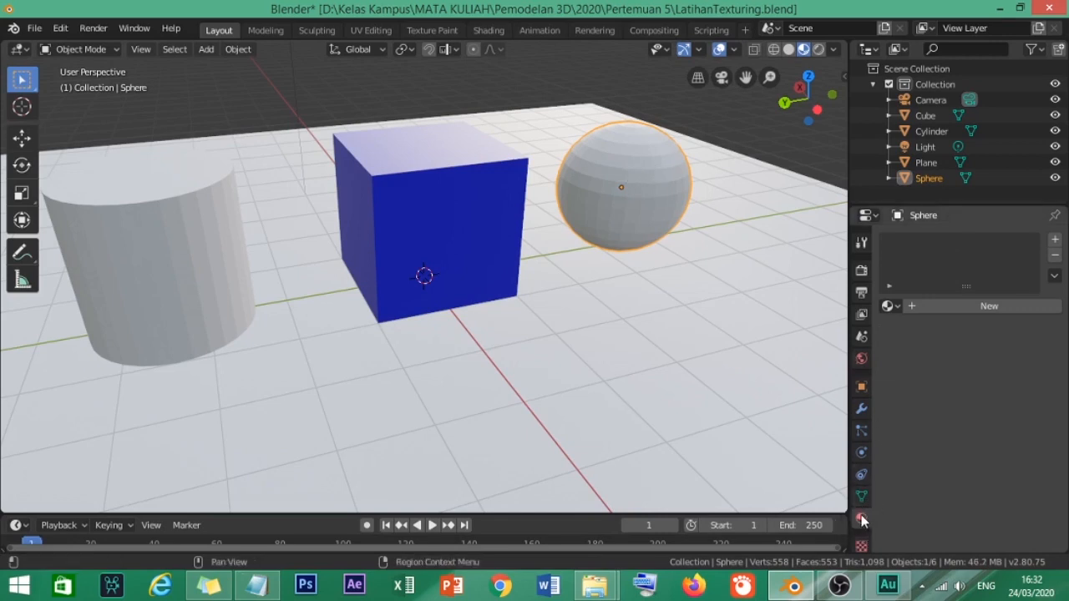
left_click(989, 306)
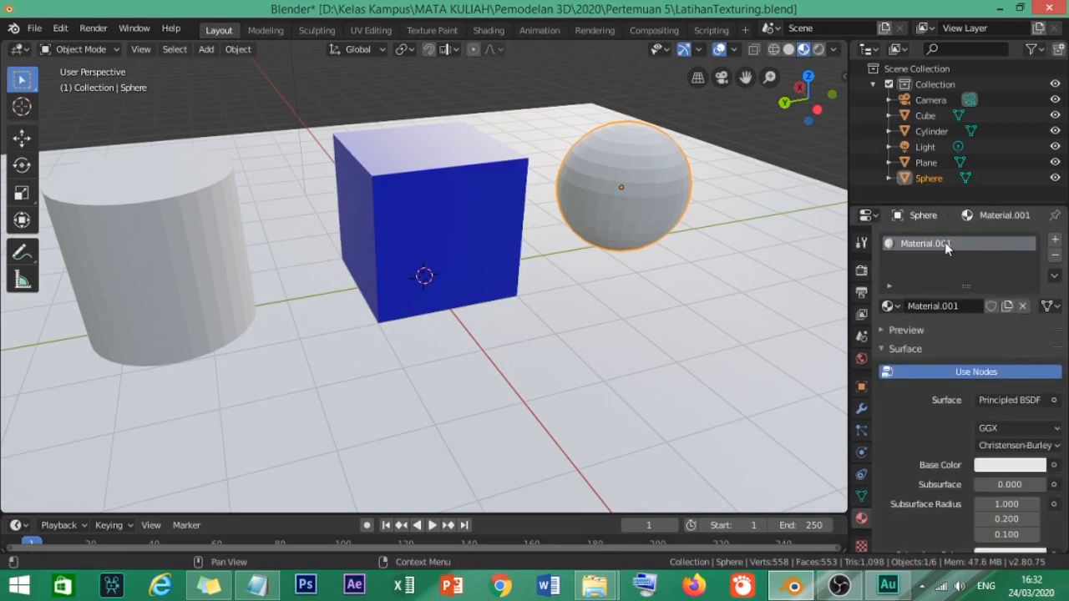
double_click(965, 306)
key("ctrl+a")
type("Shpare")
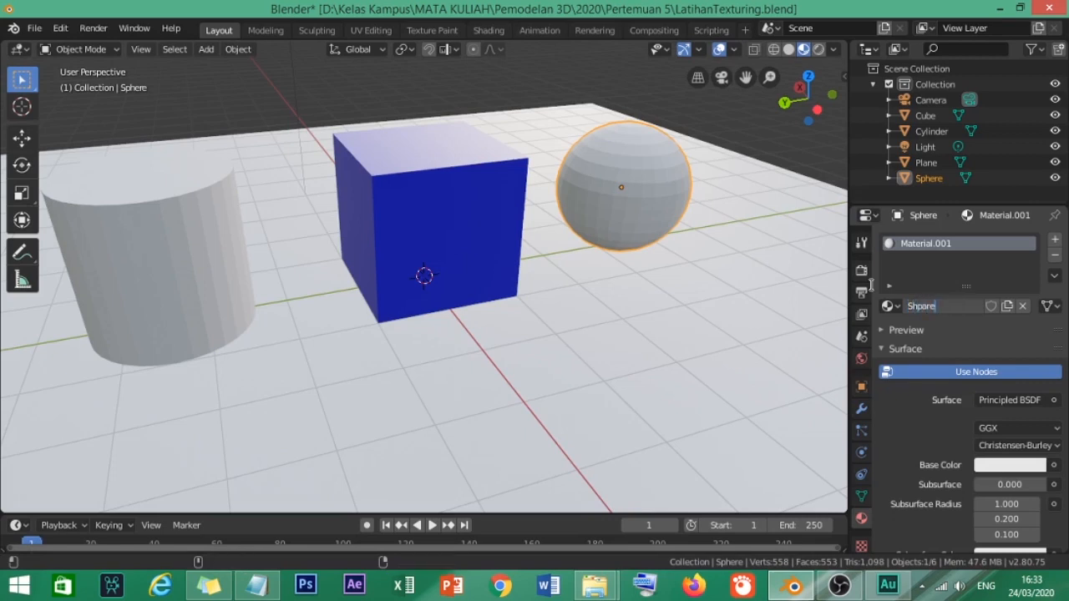
type("Merah")
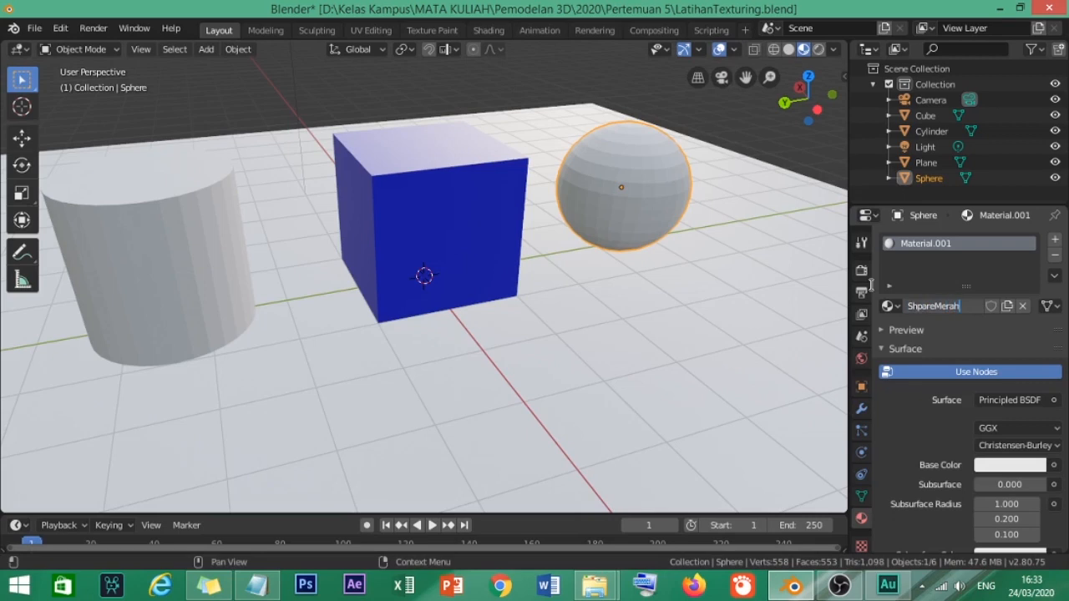
key("Return")
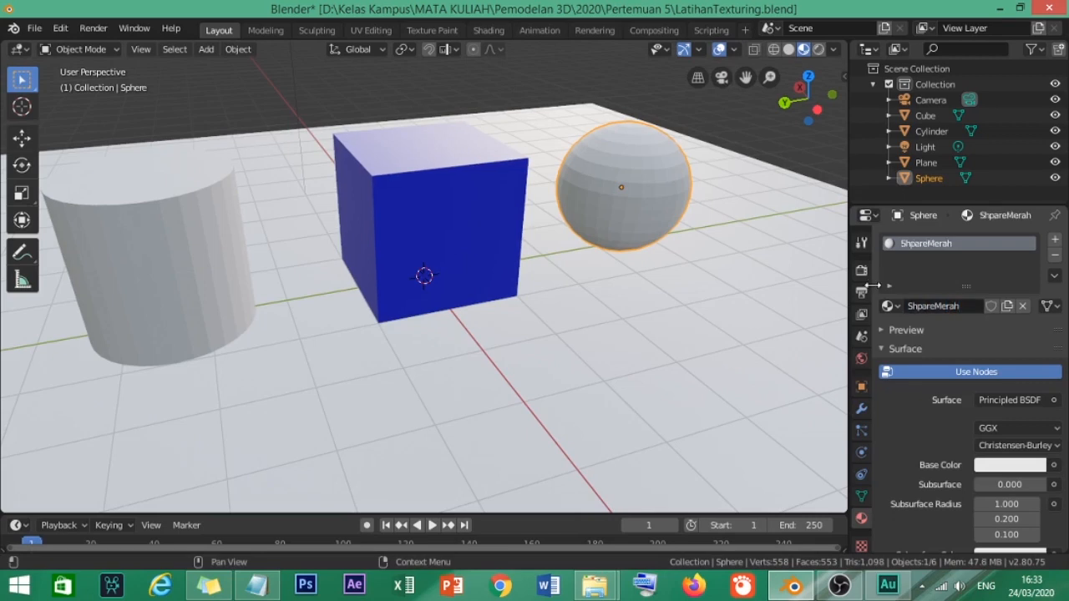
left_click(1017, 465)
left_click(967, 352)
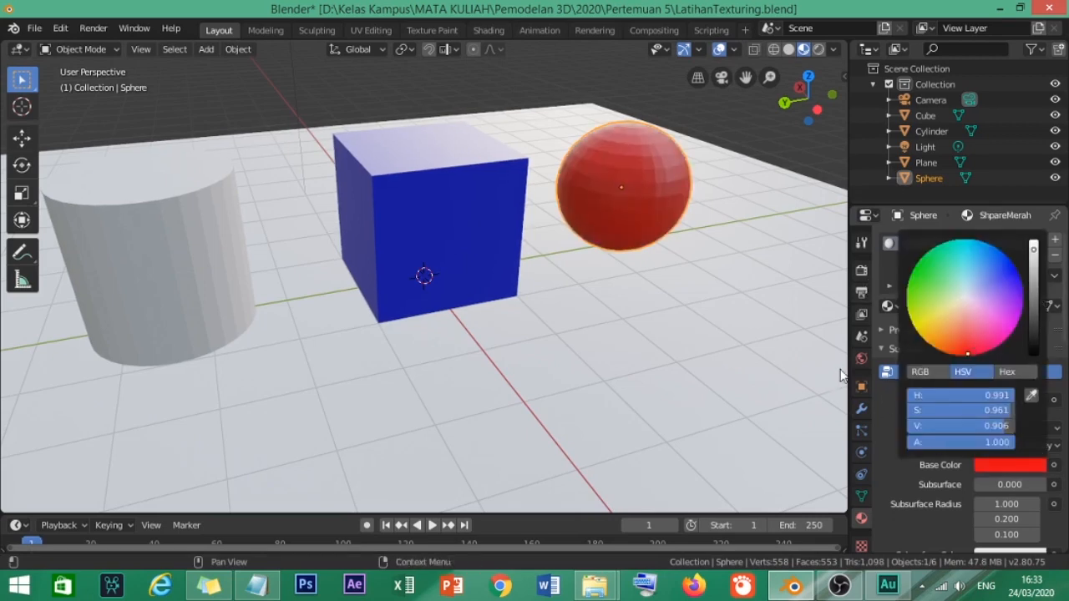
Rename the cube's material as CubeBiru.
left_click(441, 200)
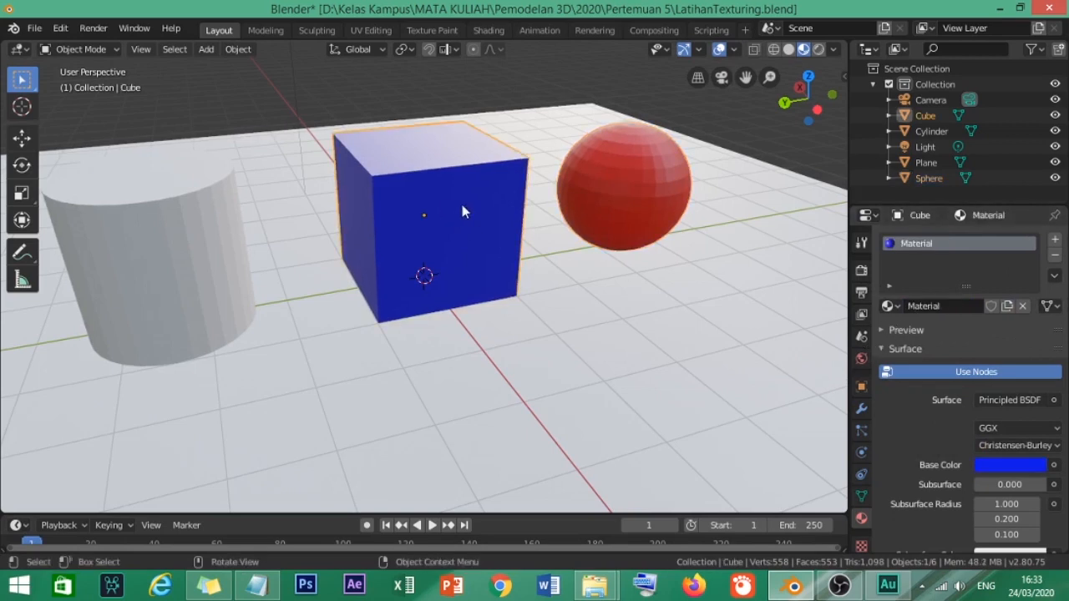
left_click(952, 306)
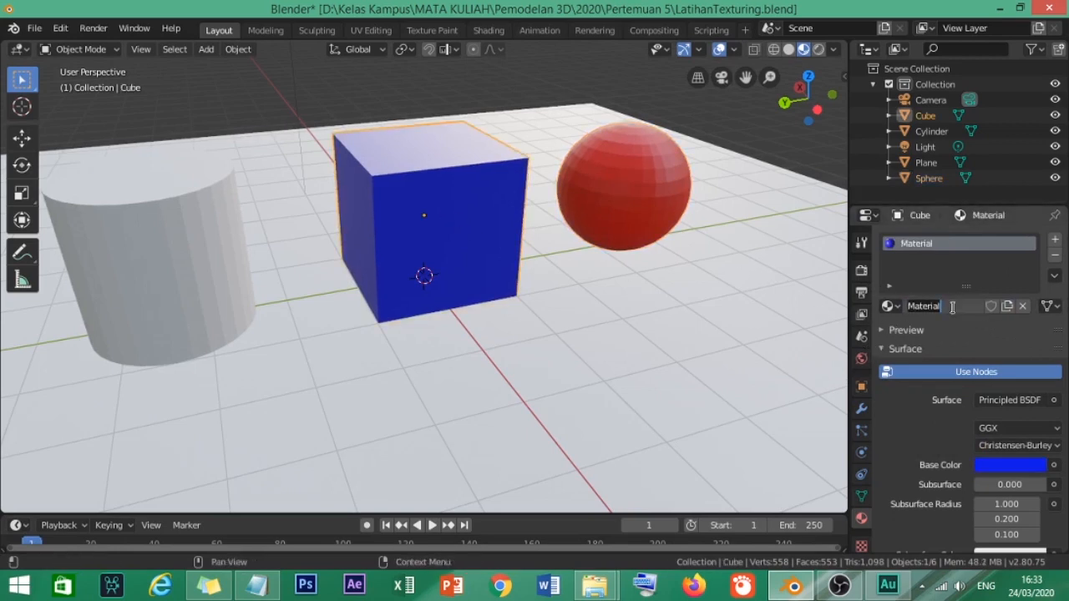
type("CubeBiru")
key("Return")
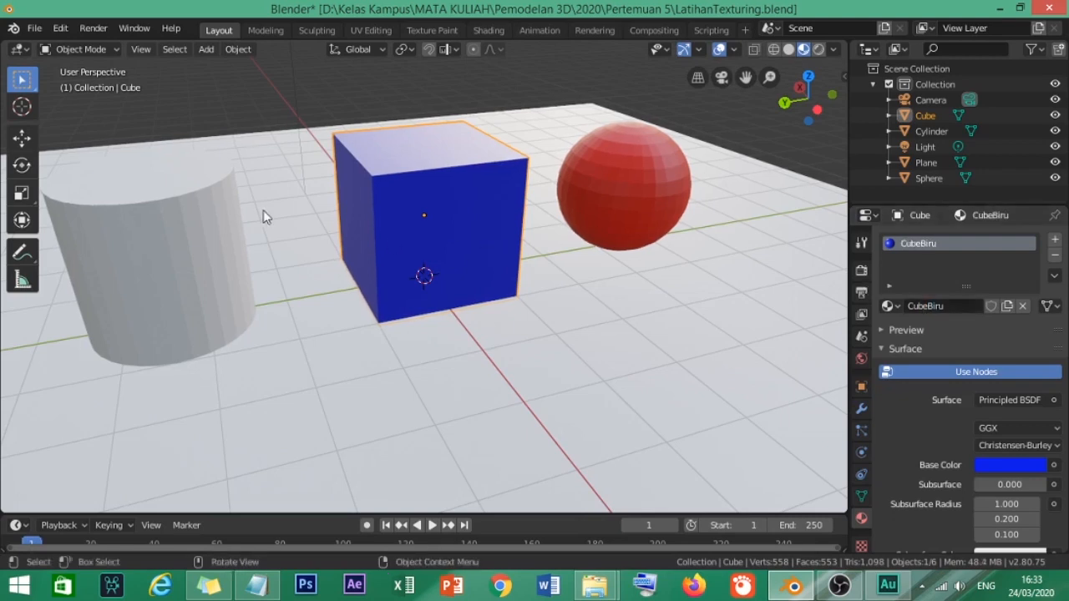
Give the cylinder a new material with a green base color, saving the file along the way.
left_click(219, 244)
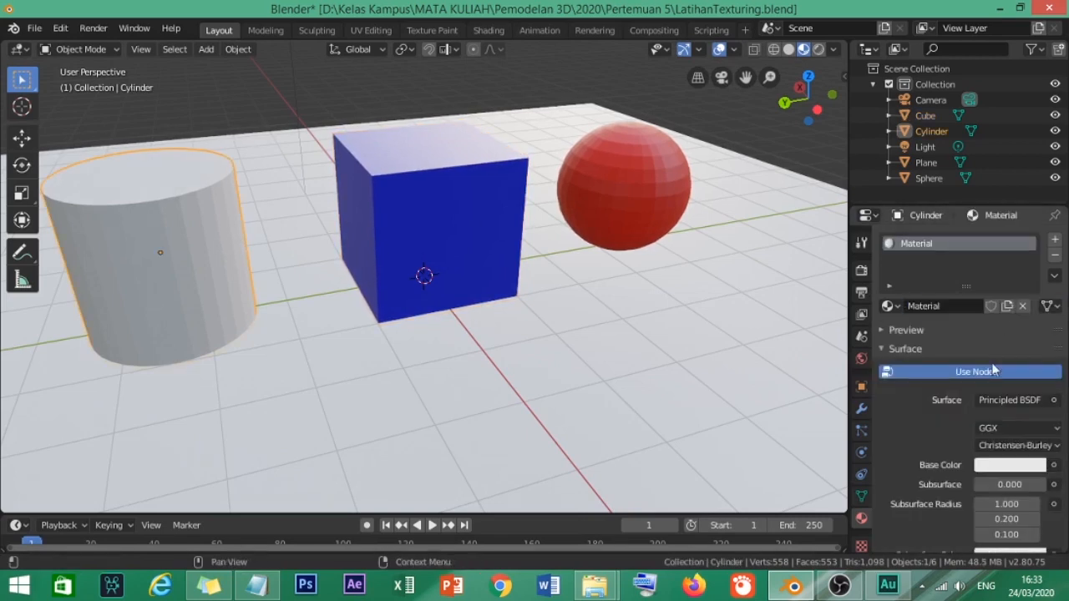
left_click(999, 467)
key("ctrl+s")
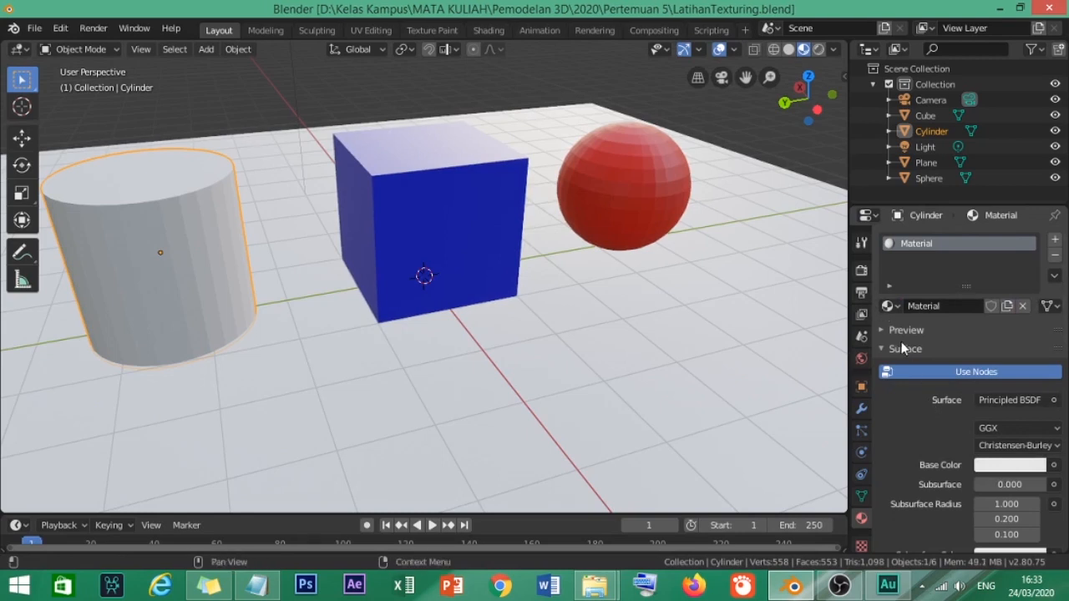
left_click(1007, 465)
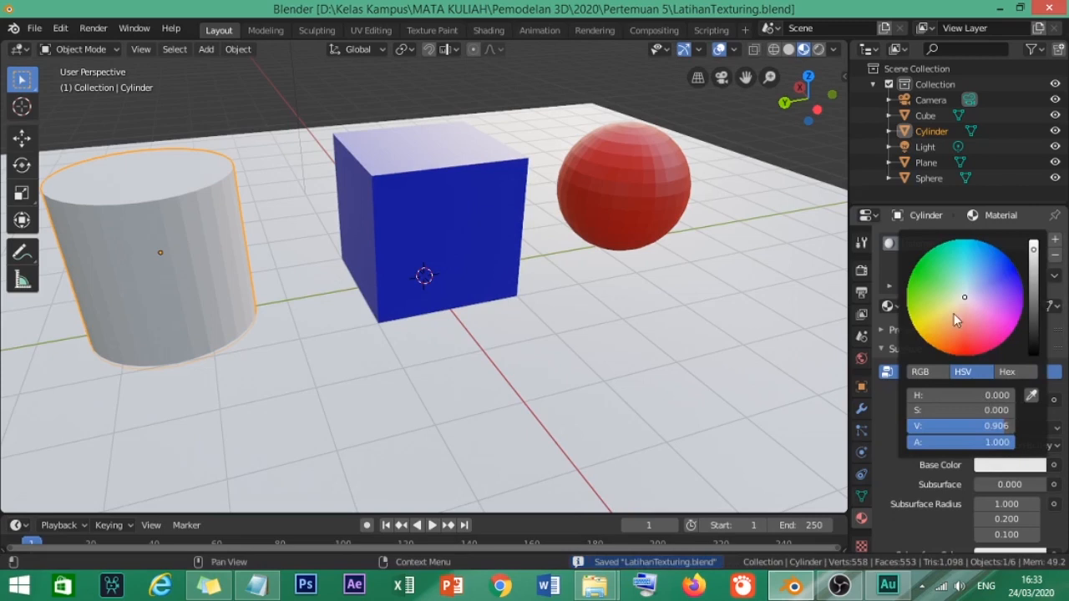
left_click(912, 269)
left_click(925, 253)
left_click(921, 265)
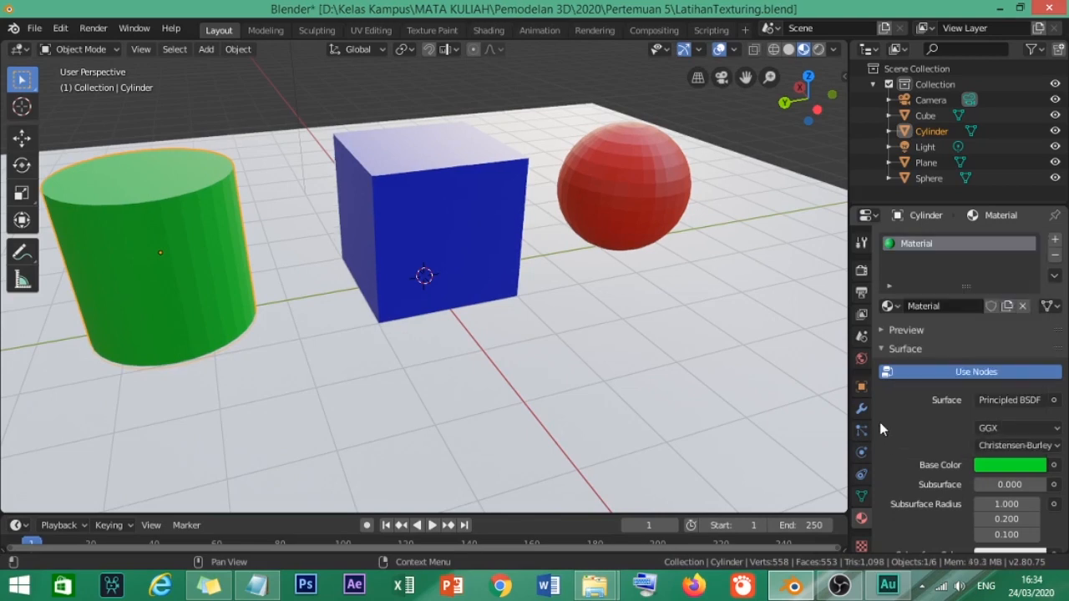
Rename the cylinder's material as CylinderHijau.
left_click(954, 303)
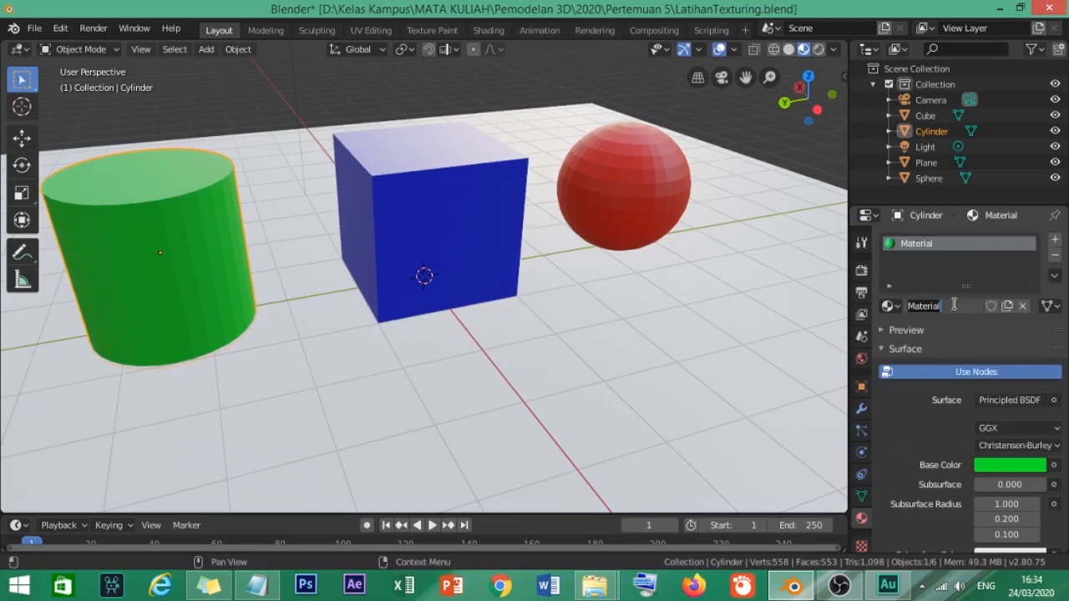
type("CylinderHijau")
key("Return")
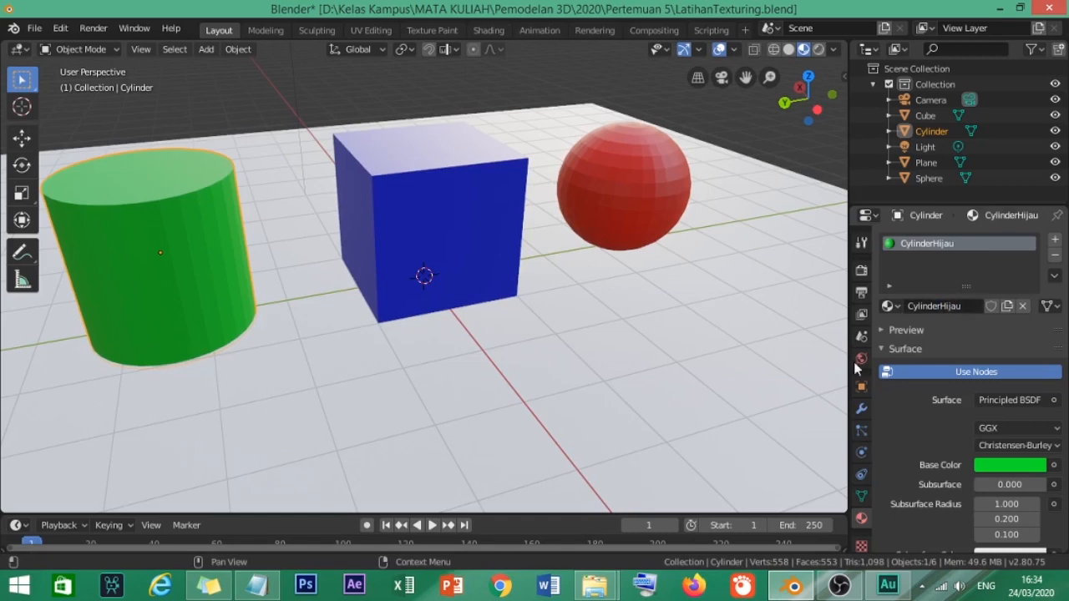
Give the ground plane a new material with a yellow base color.
left_click(671, 365)
left_click(994, 307)
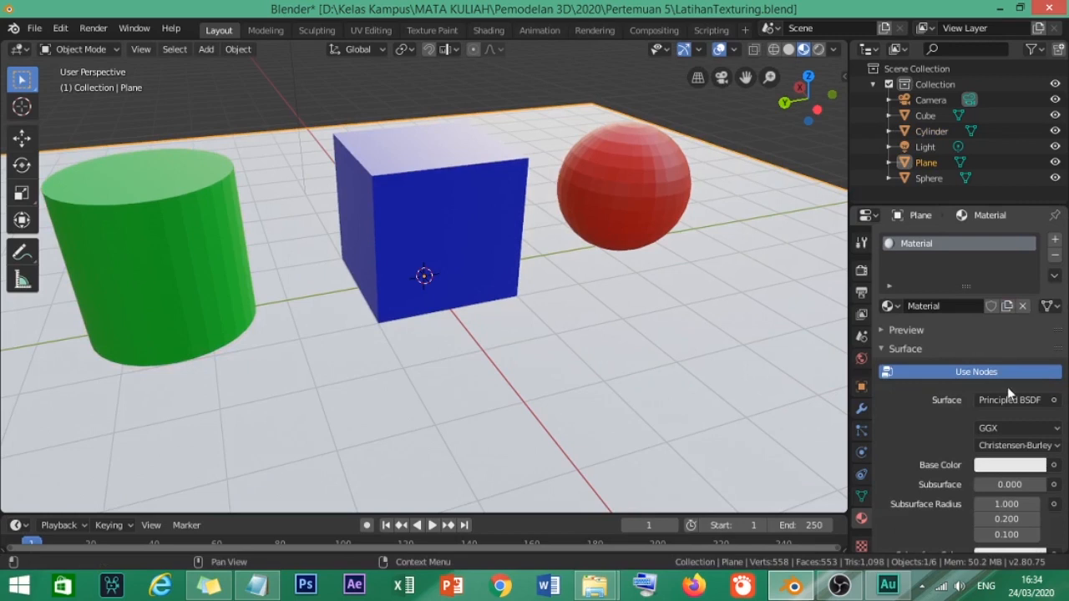
left_click(1017, 467)
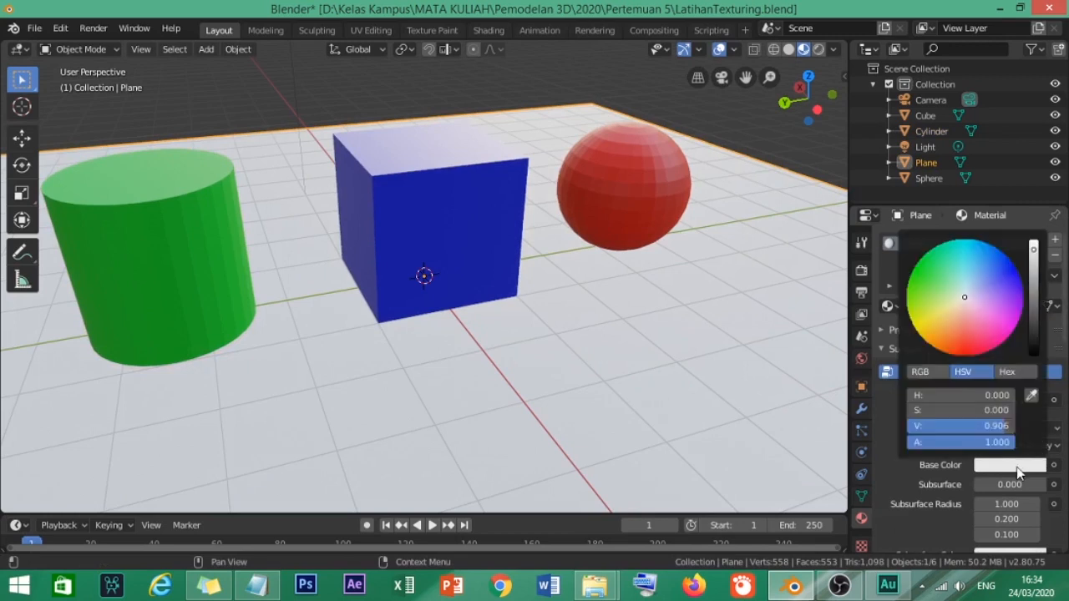
left_click(950, 308)
left_click_drag(944, 314, 928, 318)
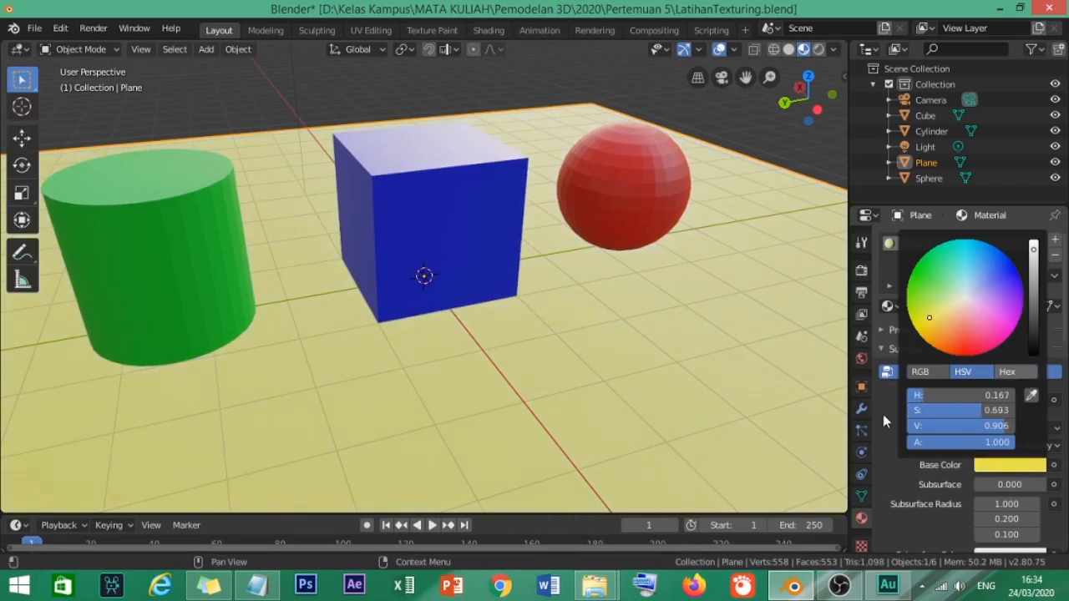
Rename the ground plane's material as Kuning.
double_click(944, 306)
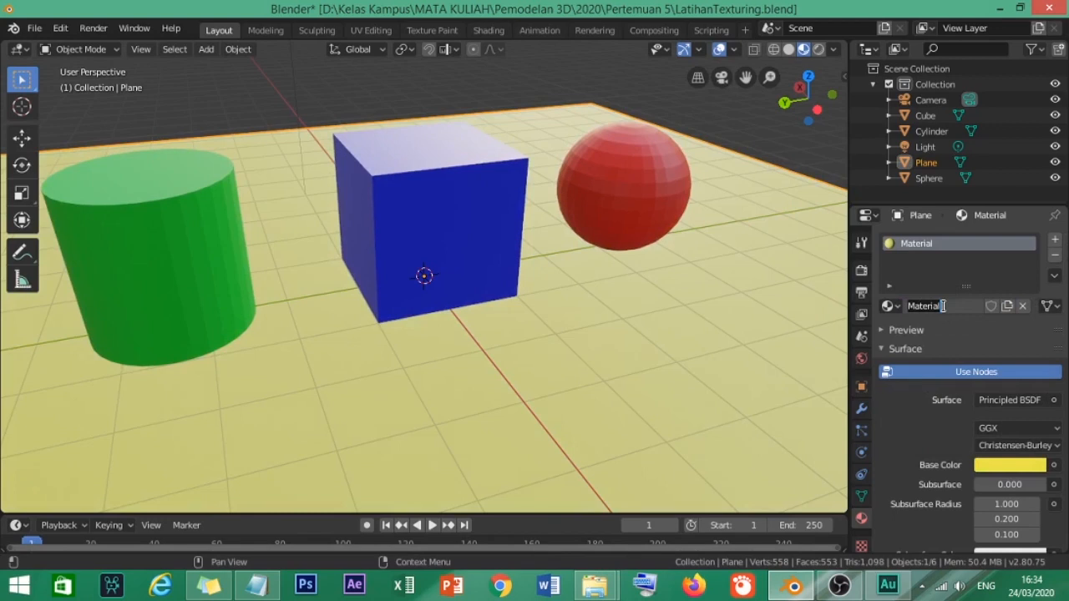
type("Kuning")
key("Return")
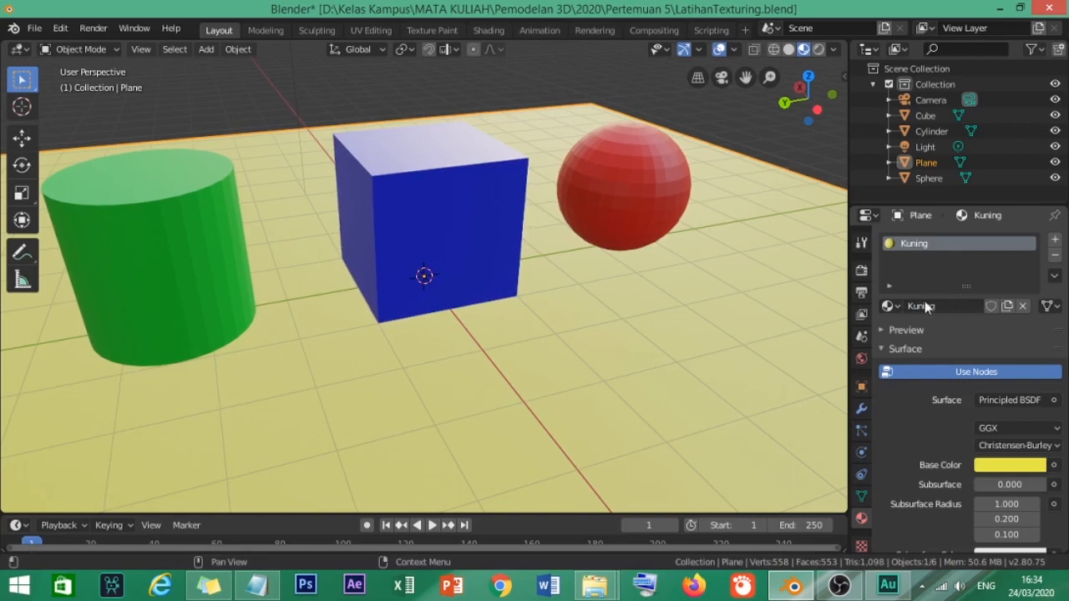
Add a monkey mesh to the scene.
middle_click_drag(526, 386, 547, 351)
key("shift+a")
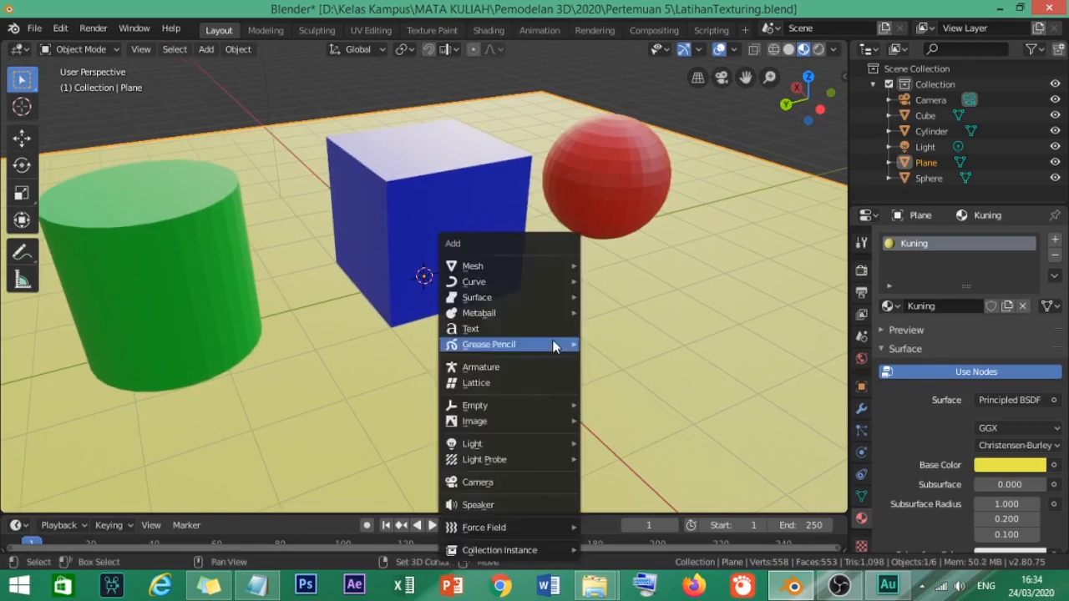
mouse_move(515, 271)
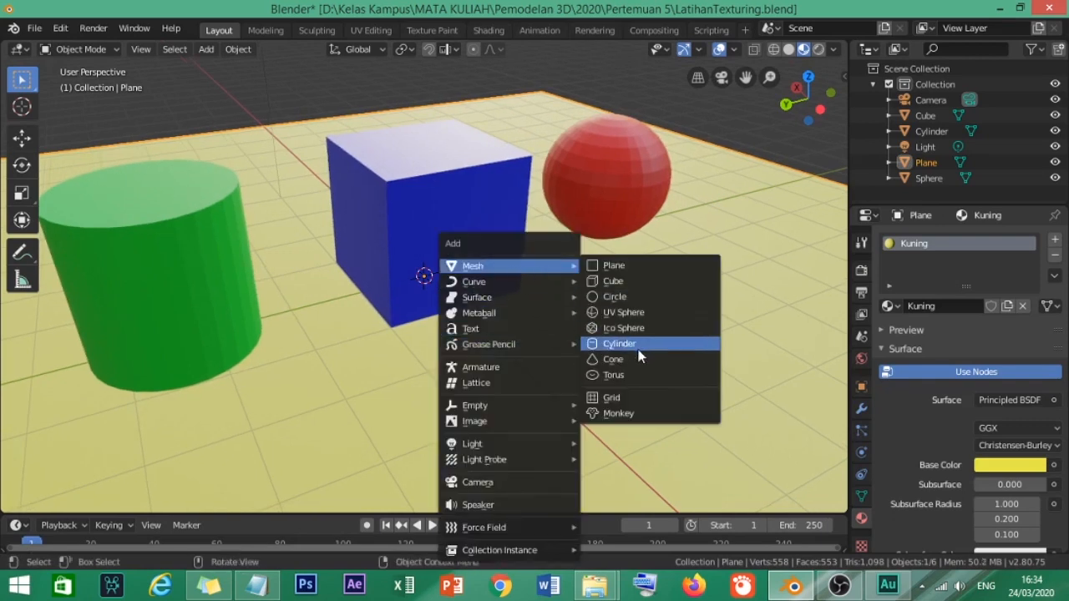
left_click(621, 417)
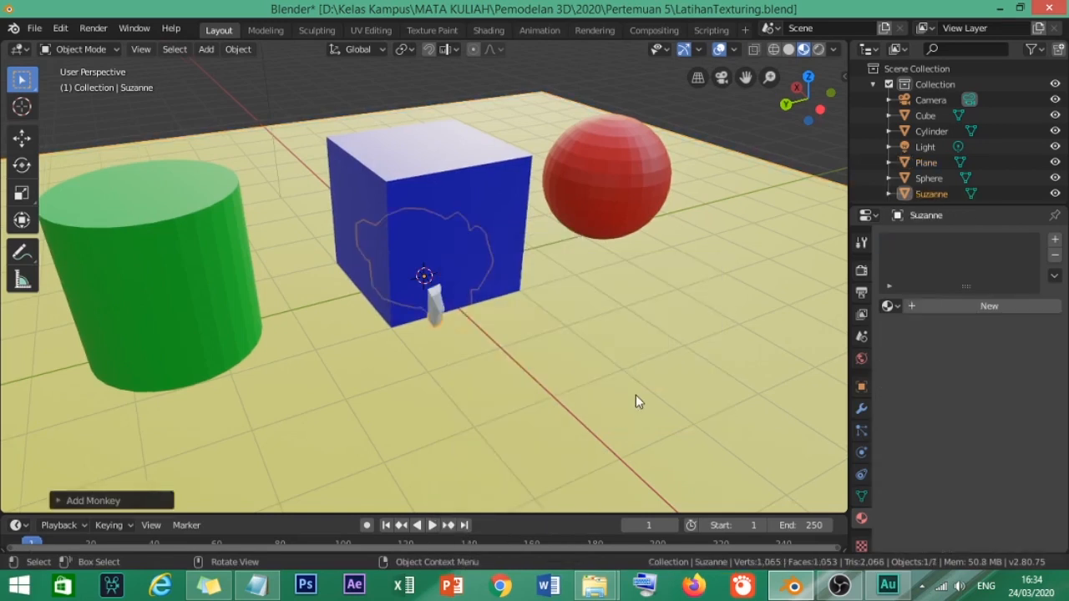
Move the monkey head along the X axis until it sits in front of the blue cube.
key("g")
key("x")
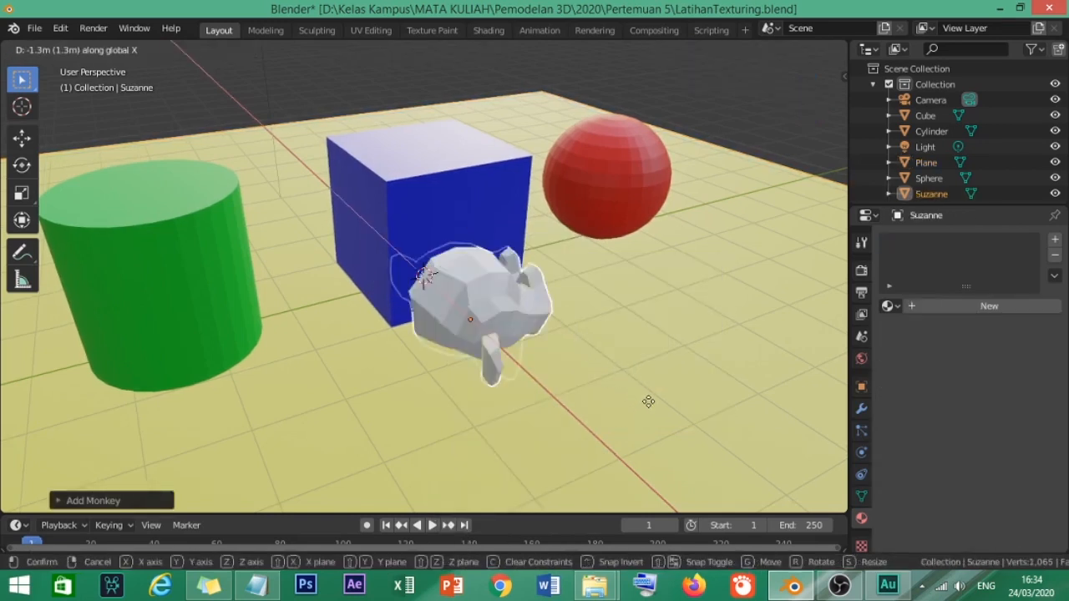
left_click(632, 404)
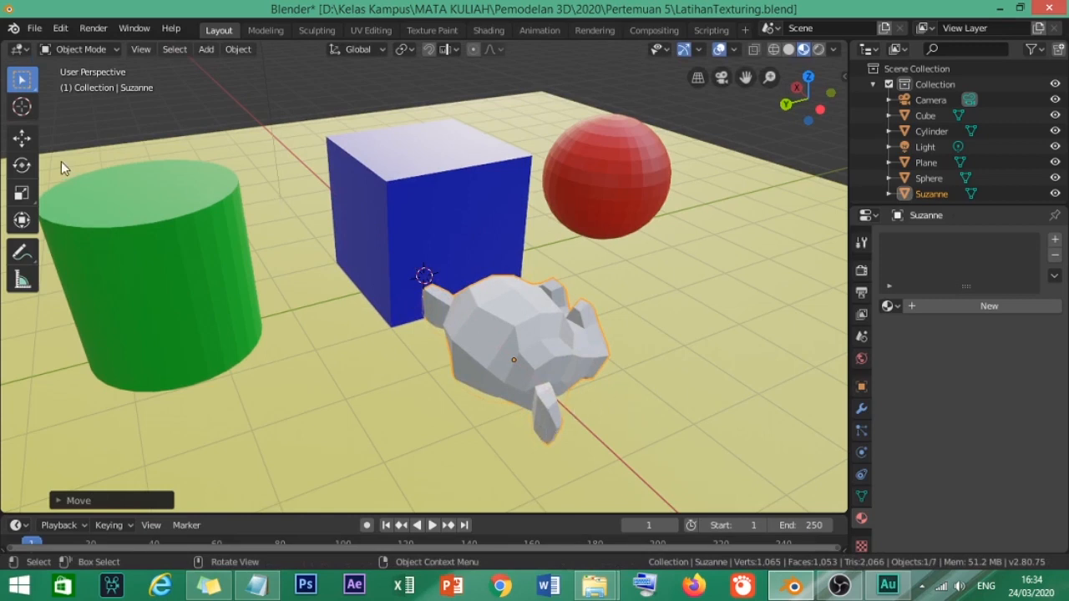
Rotate the monkey head about the vertical axis to face forward and move it along Y toward the red sphere's side.
left_click(21, 165)
left_click_drag(526, 393, 728, 334)
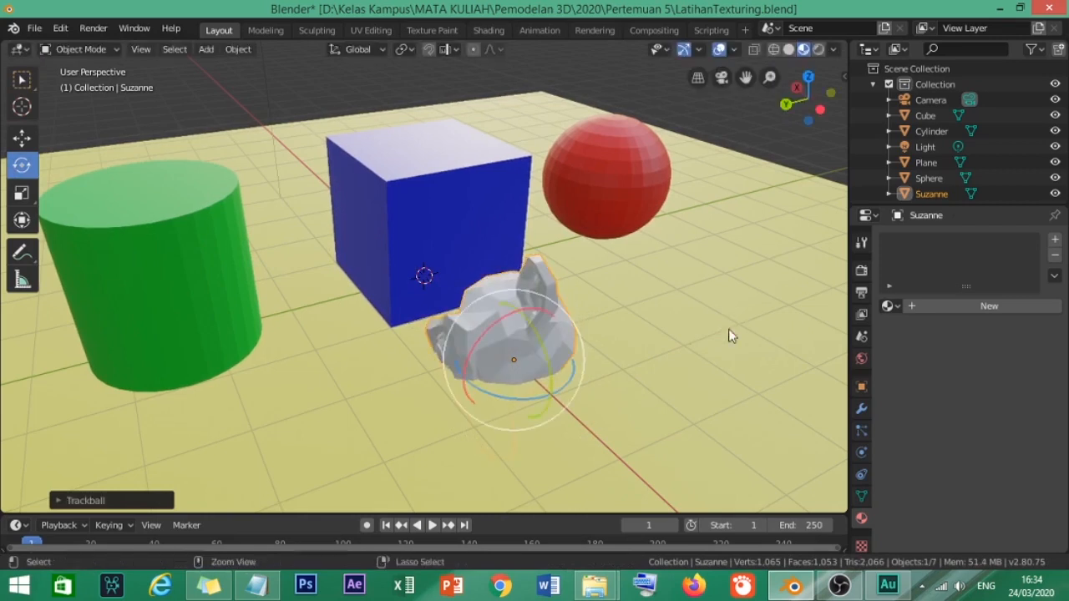
key("ctrl+z")
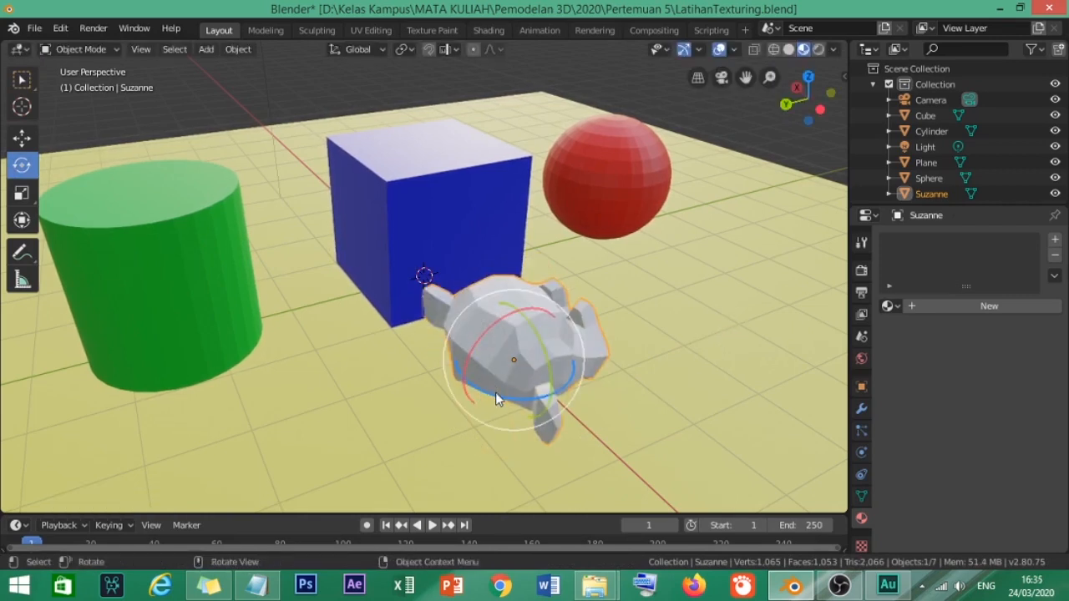
left_click_drag(499, 396, 568, 497)
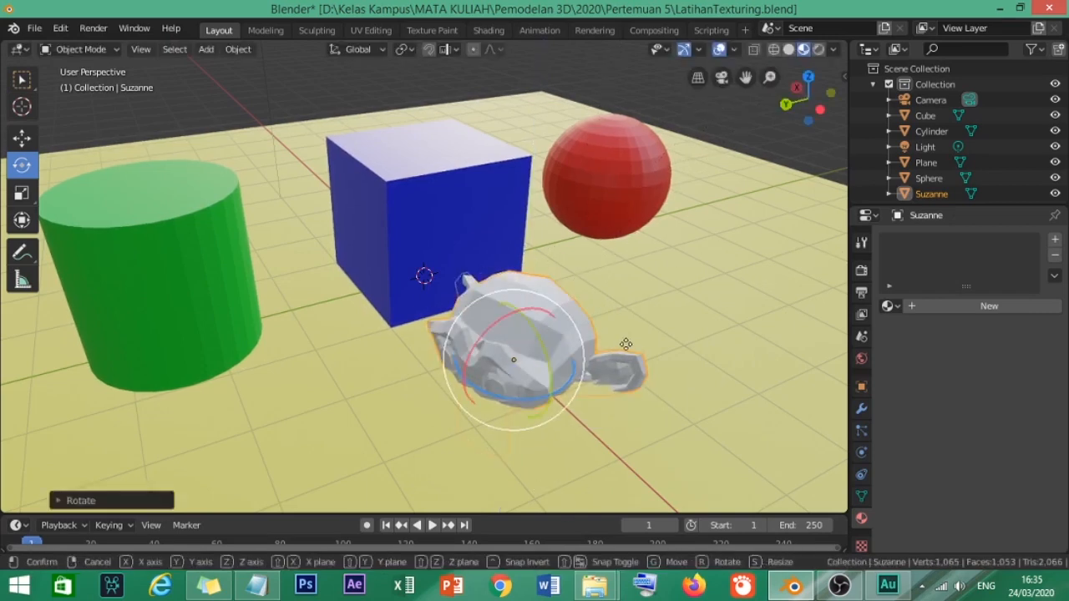
key("y")
left_click(818, 253)
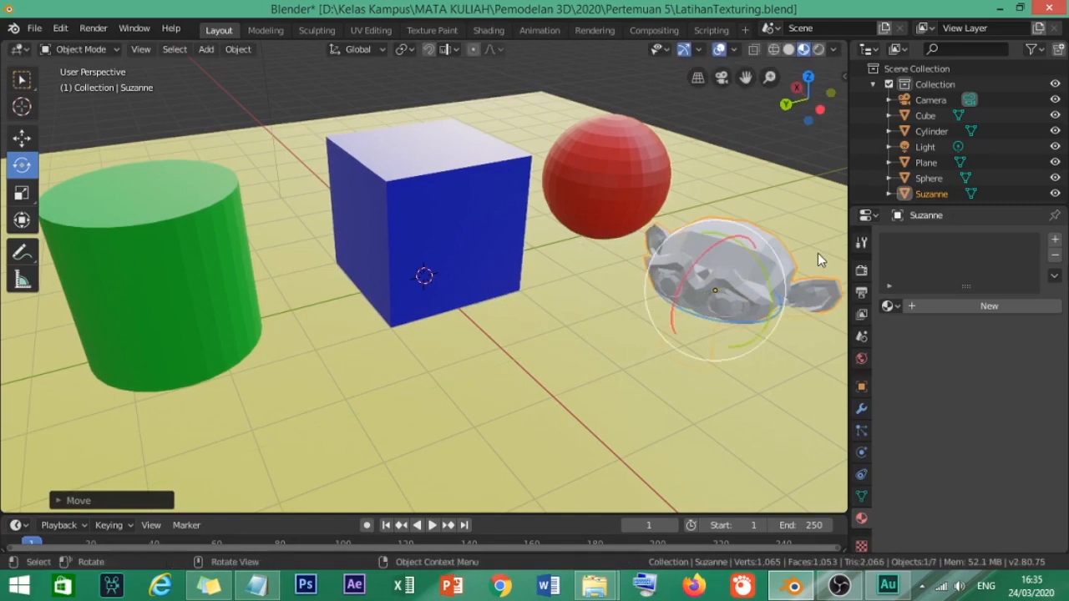
left_click(817, 253)
key("z")
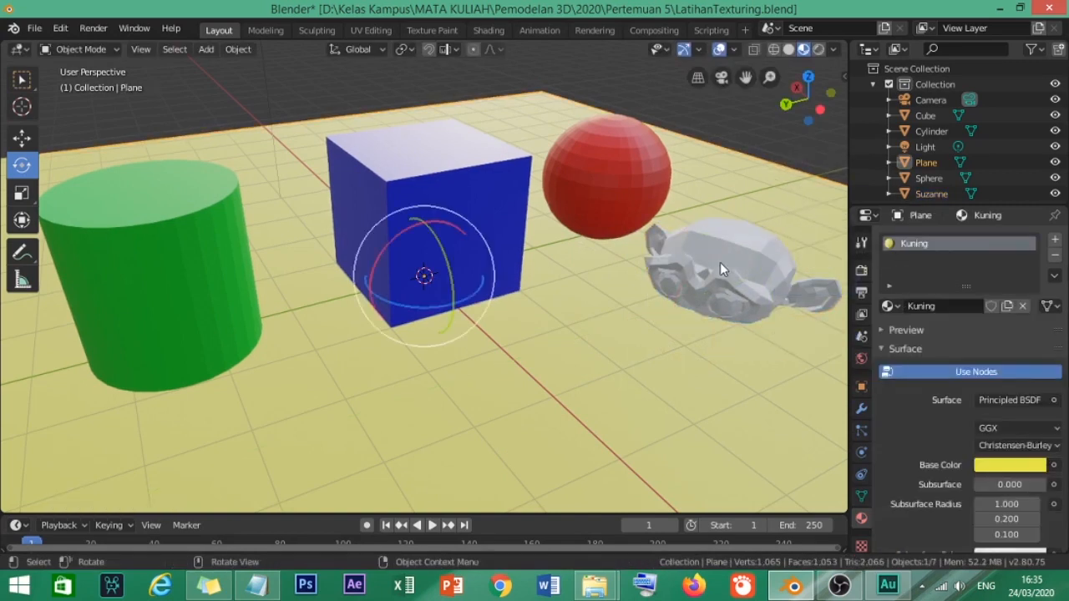
key("g")
key("z")
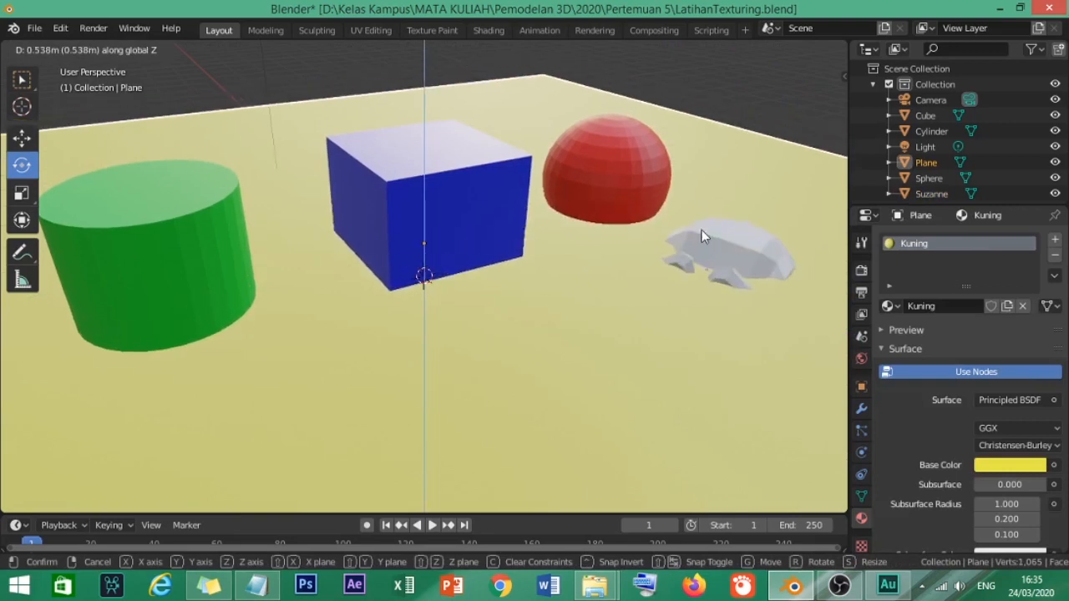
right_click(698, 217)
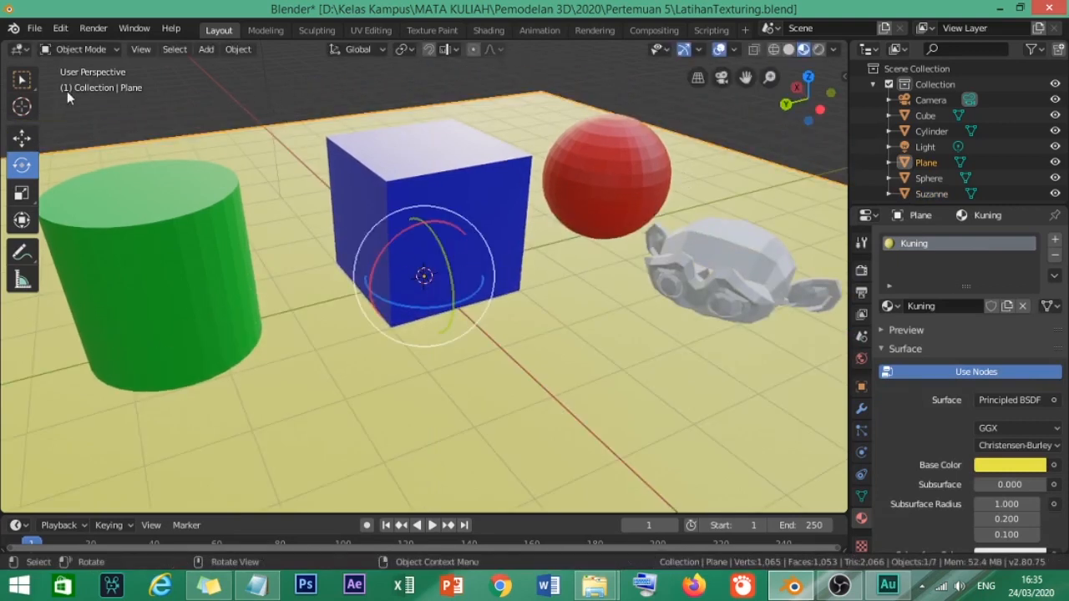
Raise the monkey head above the ground plane and shift it about -0.55 m along the X axis.
left_click(25, 140)
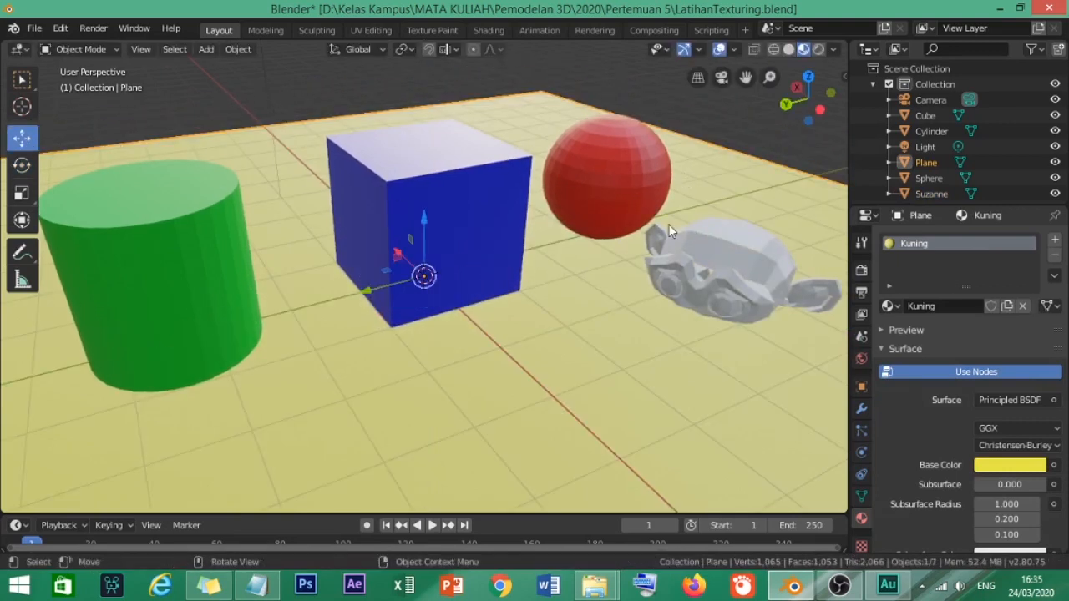
left_click(736, 269)
left_click_drag(723, 242, 740, 164)
middle_click_drag(613, 261, 657, 166)
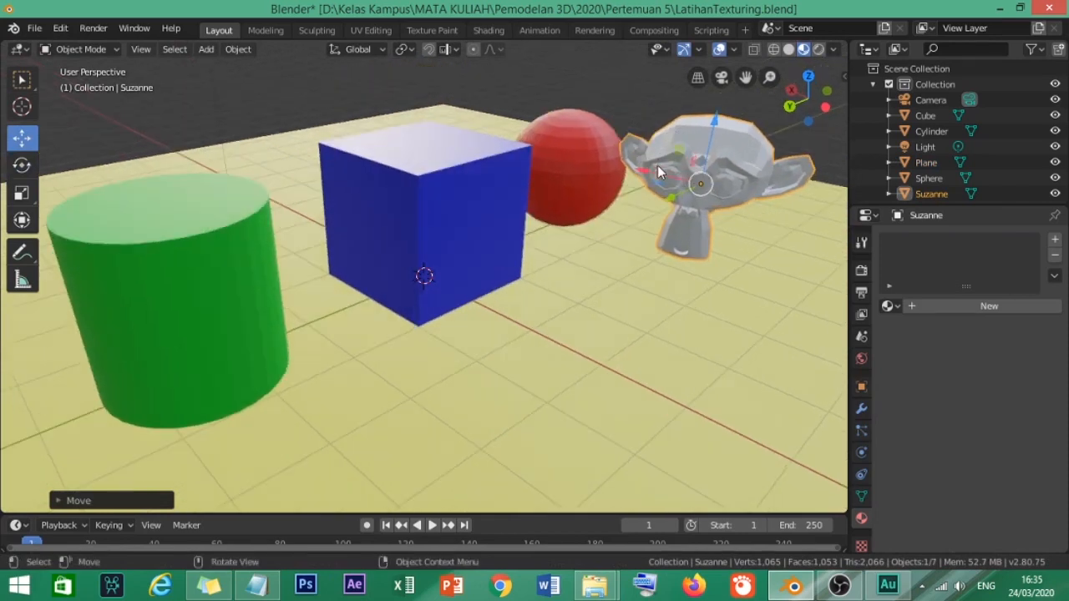
key("g")
left_click_drag(690, 185, 690, 185)
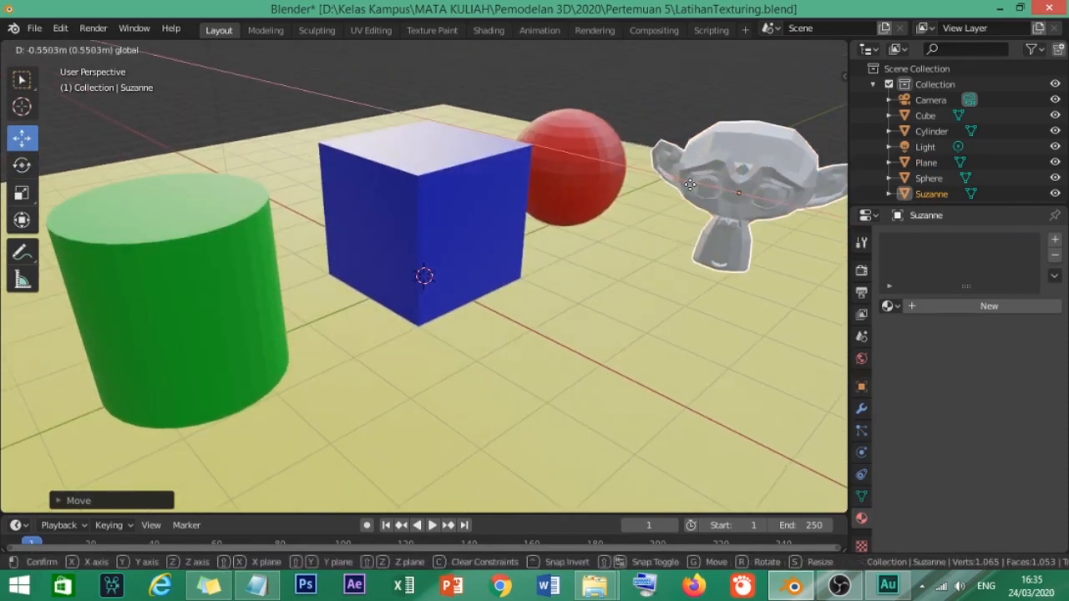
left_click(690, 185)
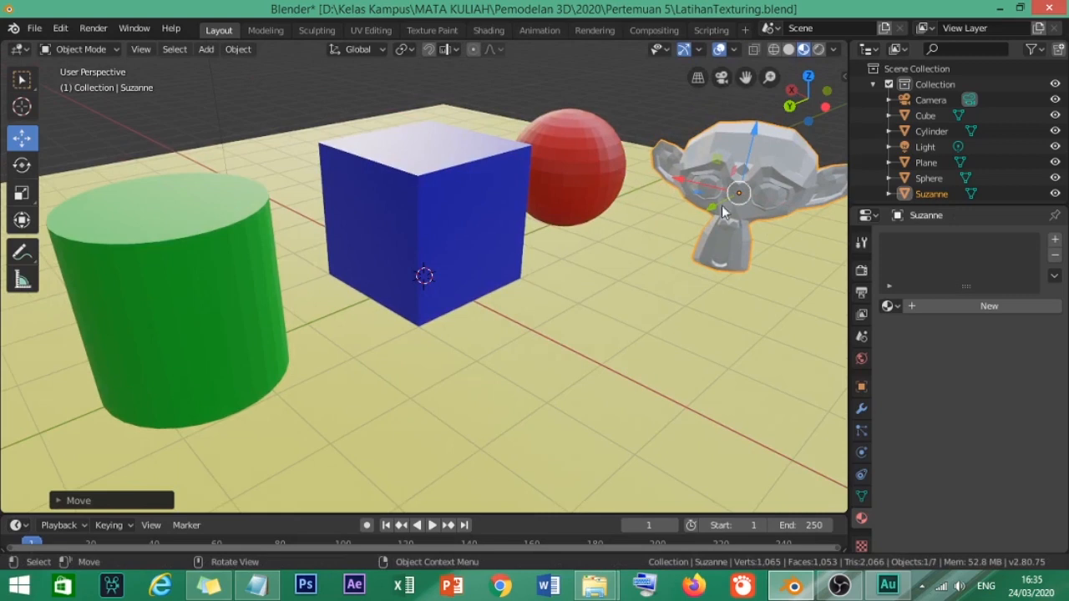
Assign the existing ShpareMerah material to the monkey head.
left_click(889, 305)
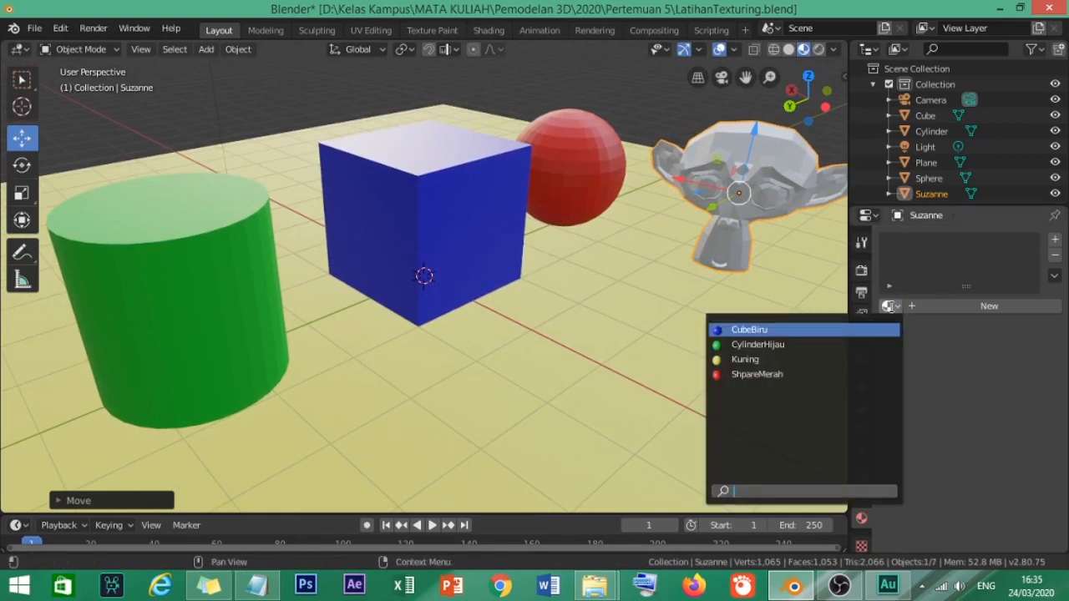
left_click(796, 375)
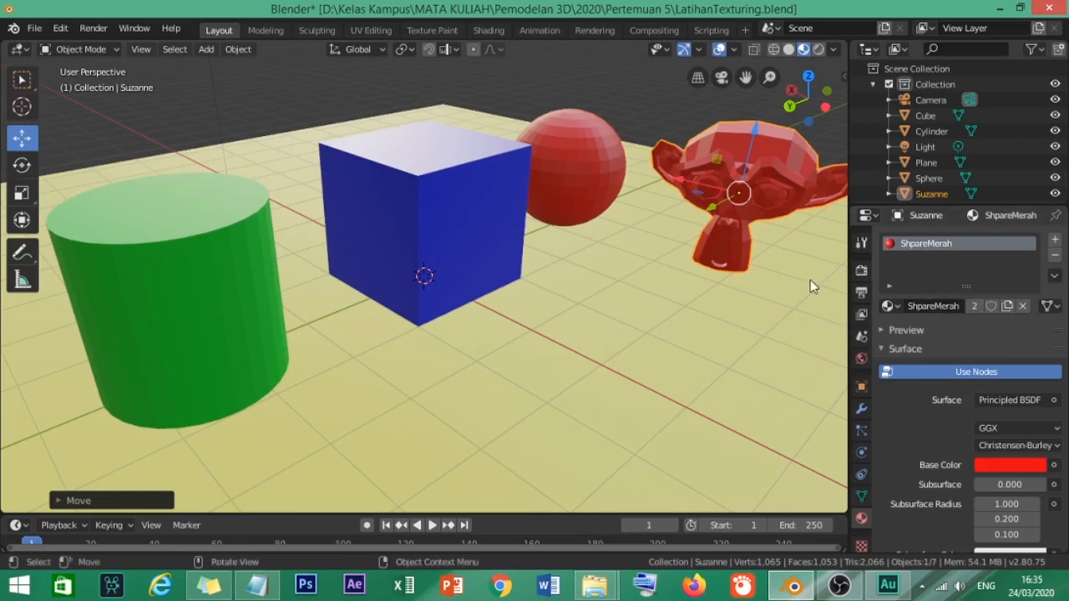
middle_click_drag(772, 262, 644, 238)
middle_click_drag(692, 298, 705, 272)
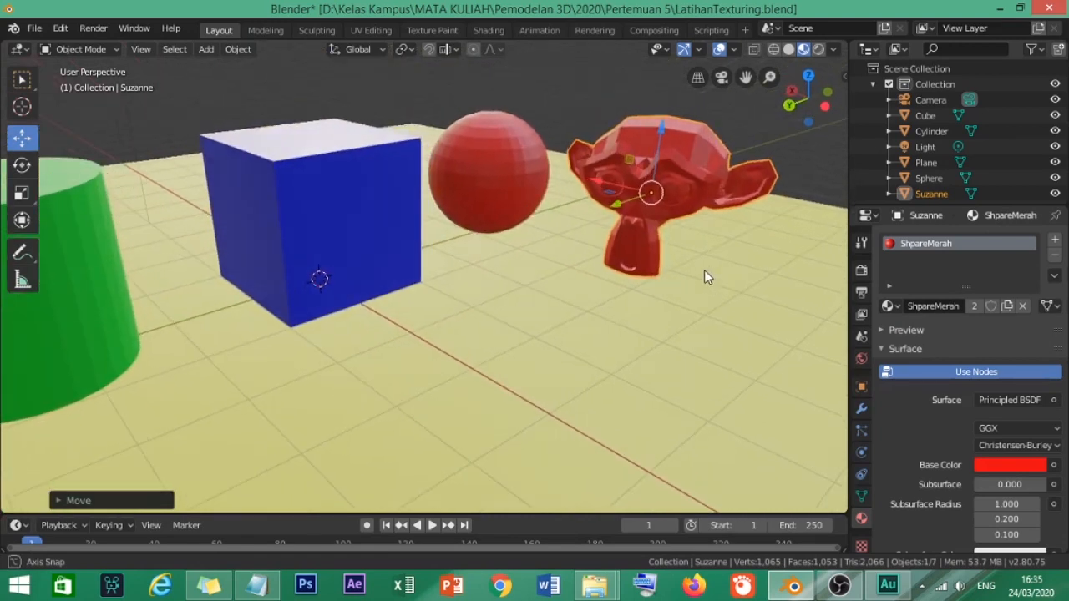
Change the shared ShpareMerah material's base color to magenta and save the file.
left_click(1016, 466)
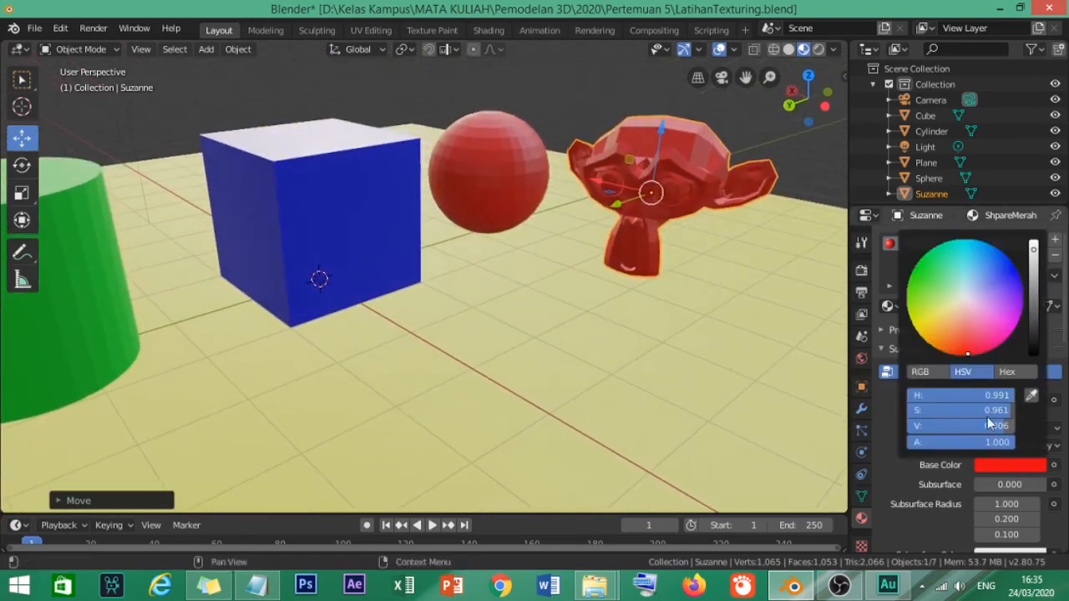
left_click(975, 326)
left_click_drag(974, 326, 1014, 327)
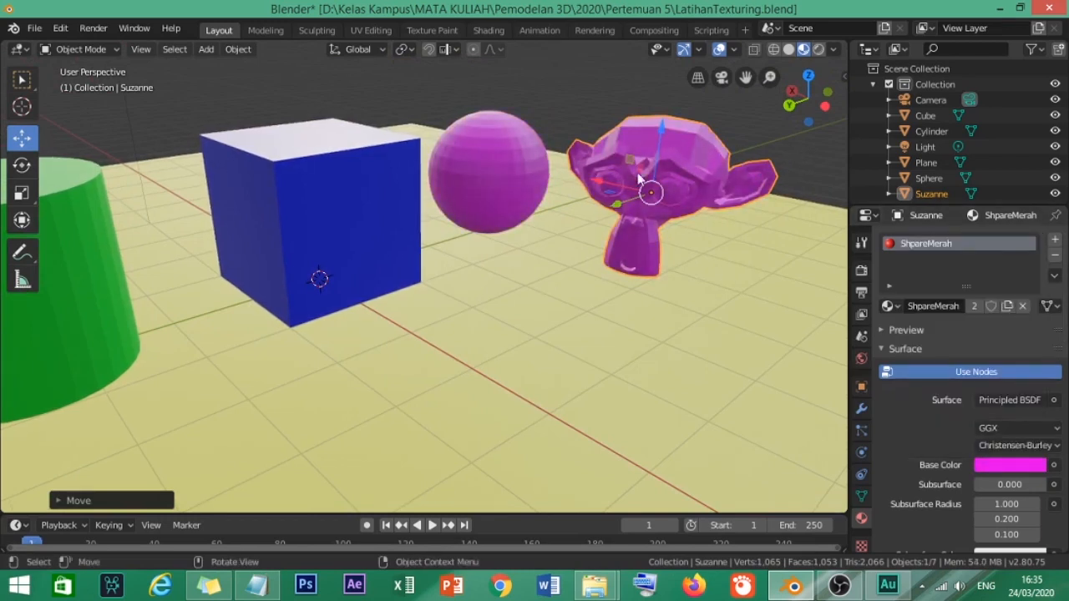
key("ctrl+s")
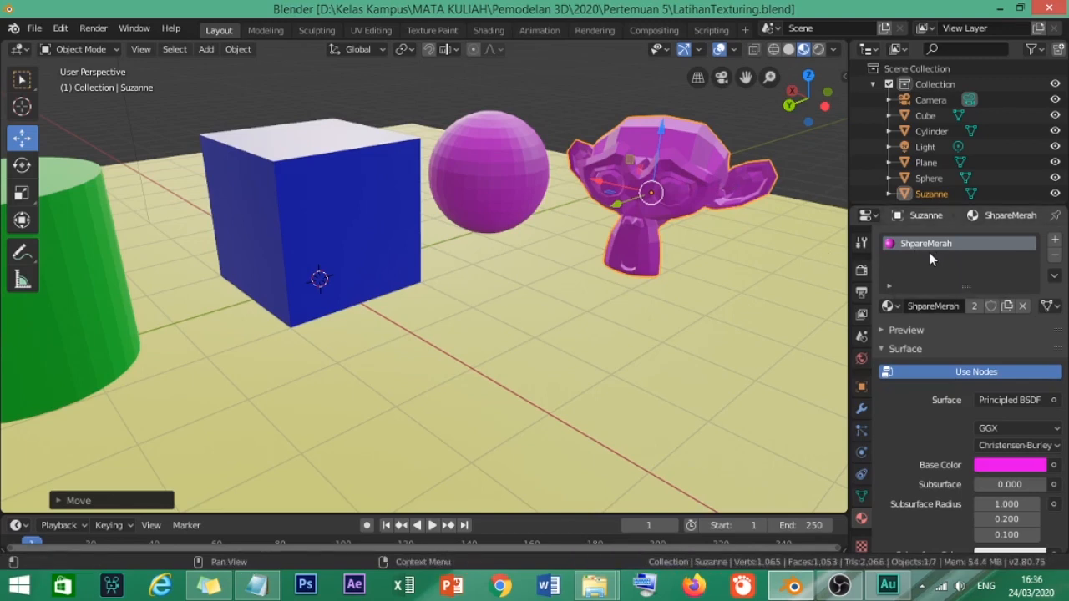
Compare the materials assigned to the cube and the monkey head.
middle_click_drag(535, 322, 520, 396)
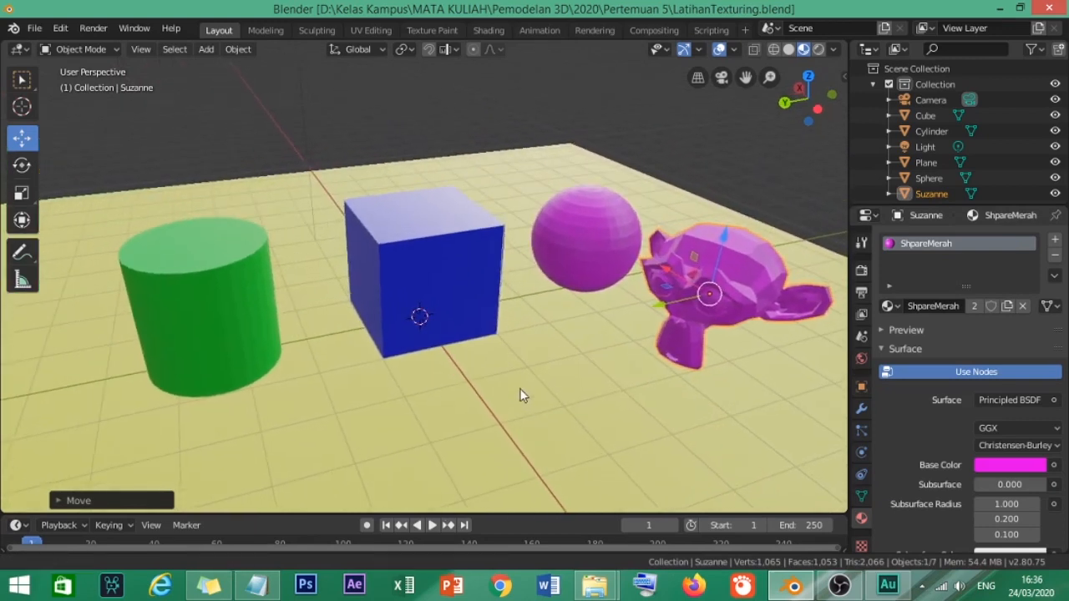
left_click(460, 268)
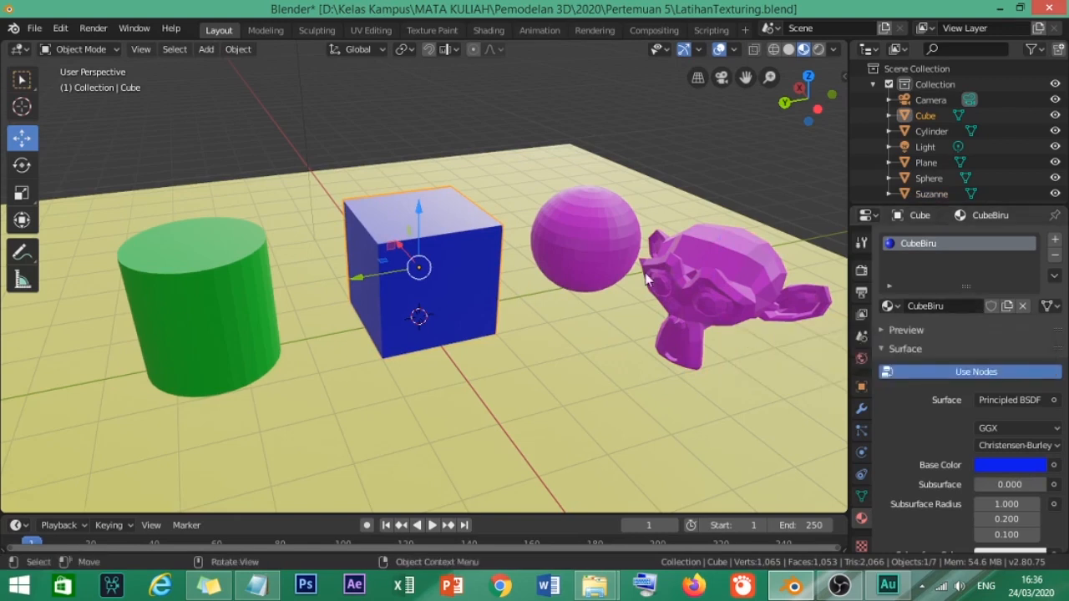
left_click(723, 258)
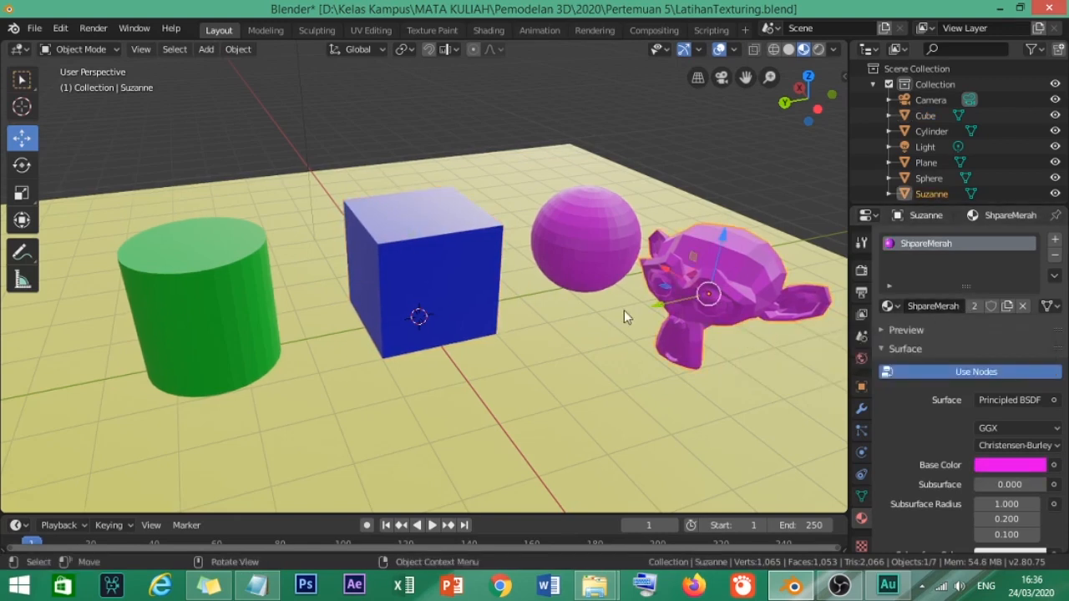
mouse_move(586, 356)
middle_mouse_down()
mouse_move(601, 364)
mouse_move(596, 352)
middle_mouse_up()
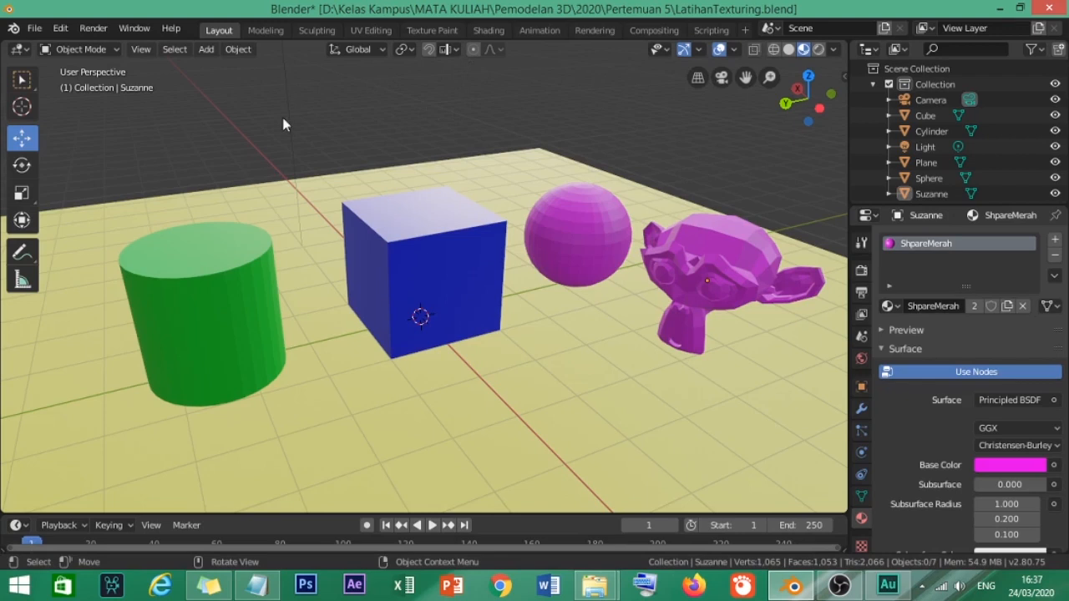
Switch to the Shading workspace and save the file.
left_click(488, 31)
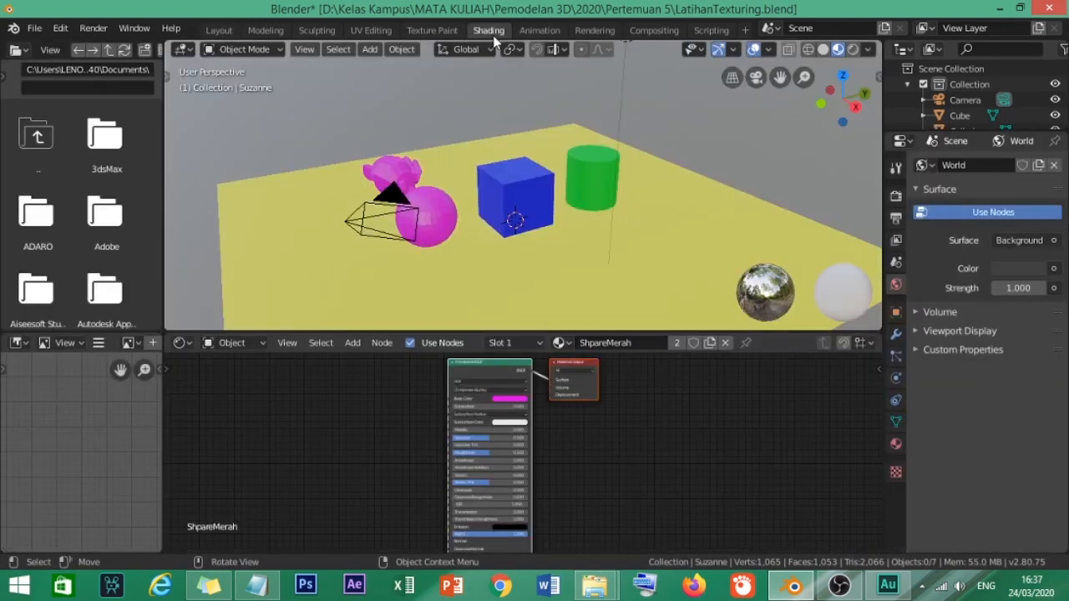
key("ctrl+s")
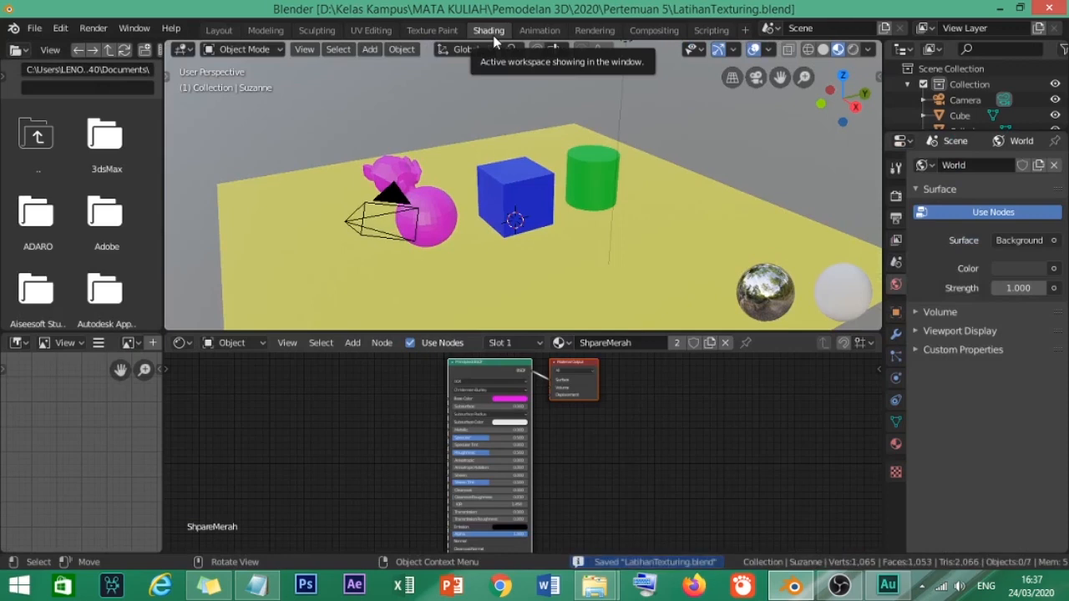
Delete the monkey head, the magenta sphere and the green cylinder, keeping the blue cube on the ground plane.
middle_click_drag(602, 204, 431, 142)
left_click(441, 140)
key("Delete")
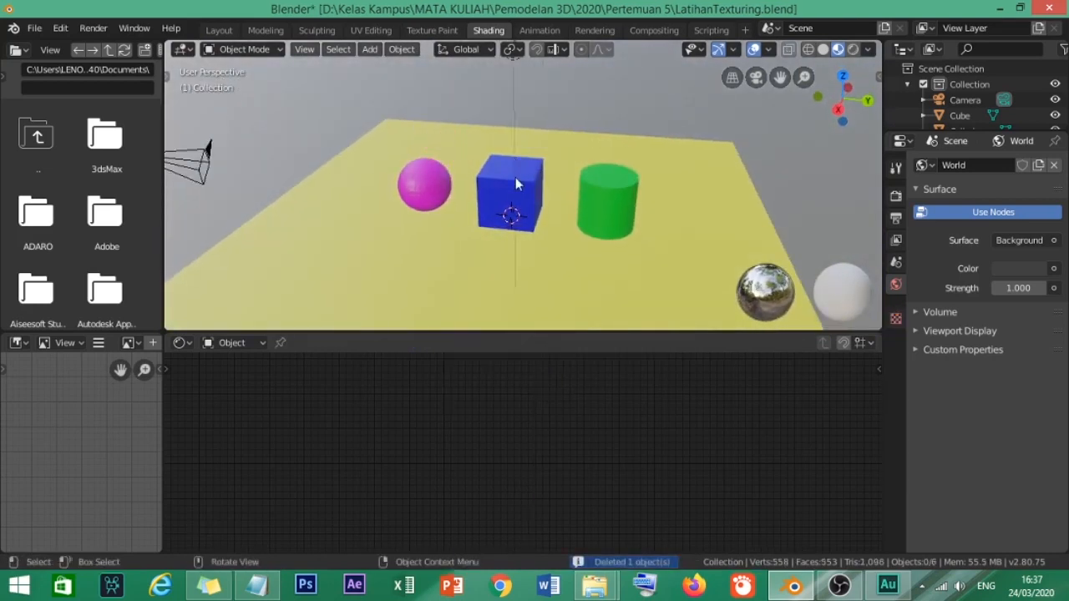
scroll(514, 187, "up", 4)
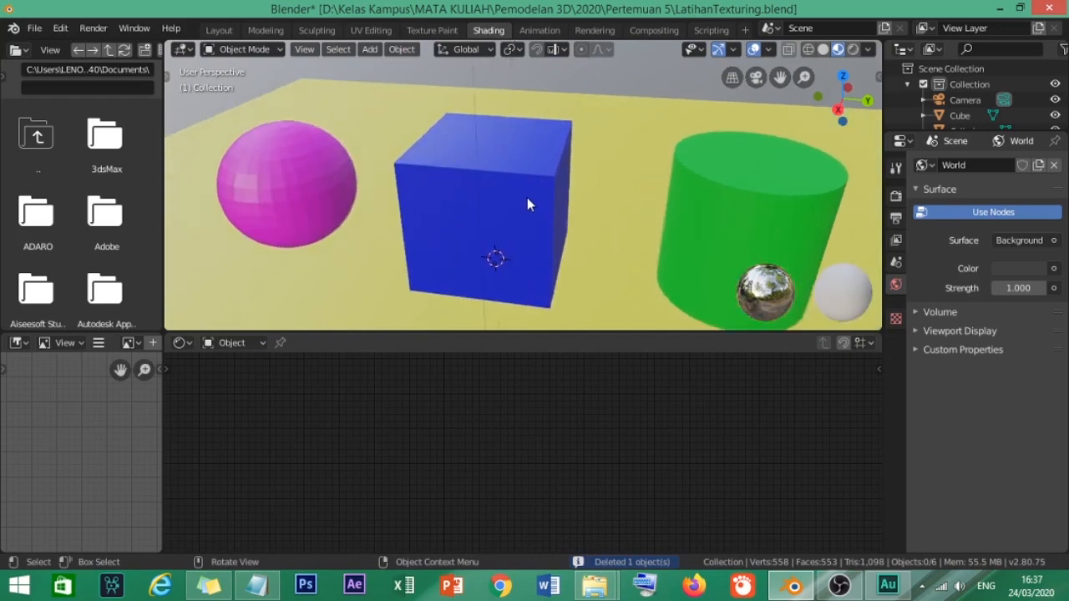
left_click(515, 202)
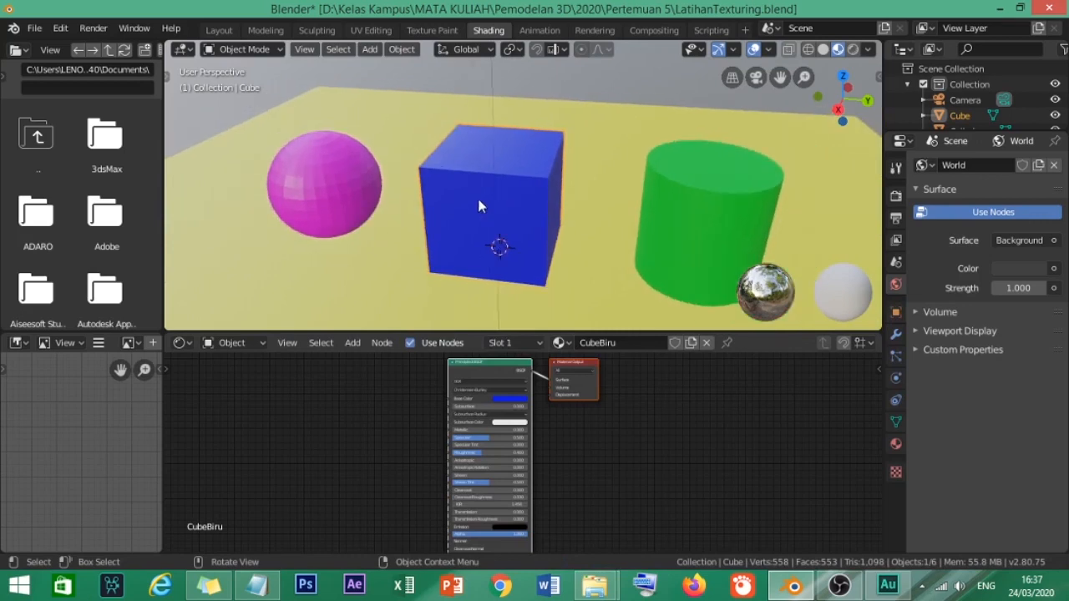
left_click(324, 178)
key("Delete")
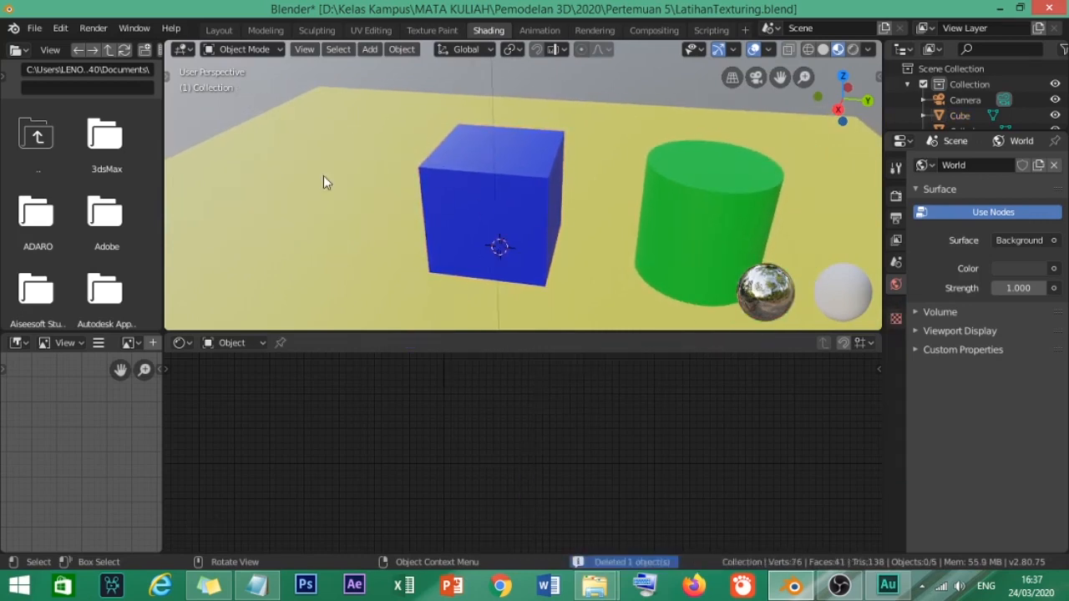
left_click(678, 167)
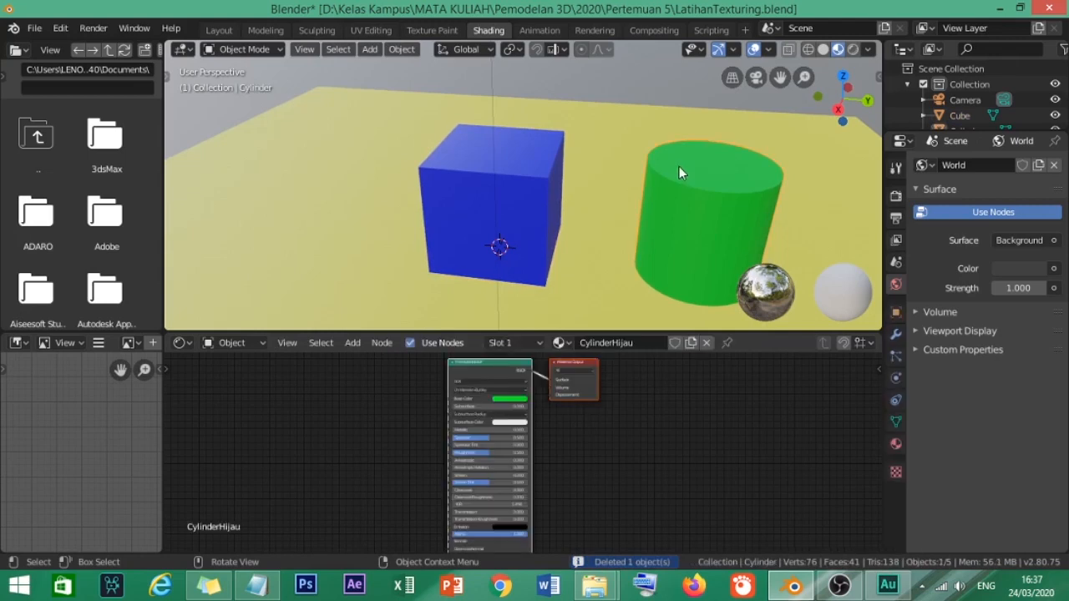
key("Delete")
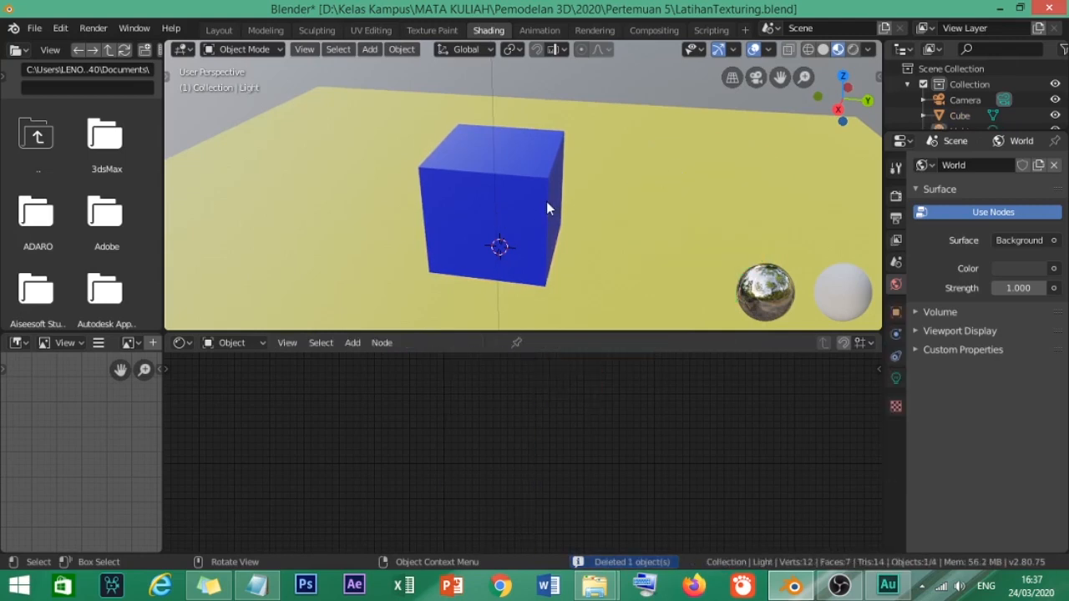
Select the blue cube and bring its CubeBiru material's Principled BSDF and Material Output nodes into close view.
left_click(546, 201)
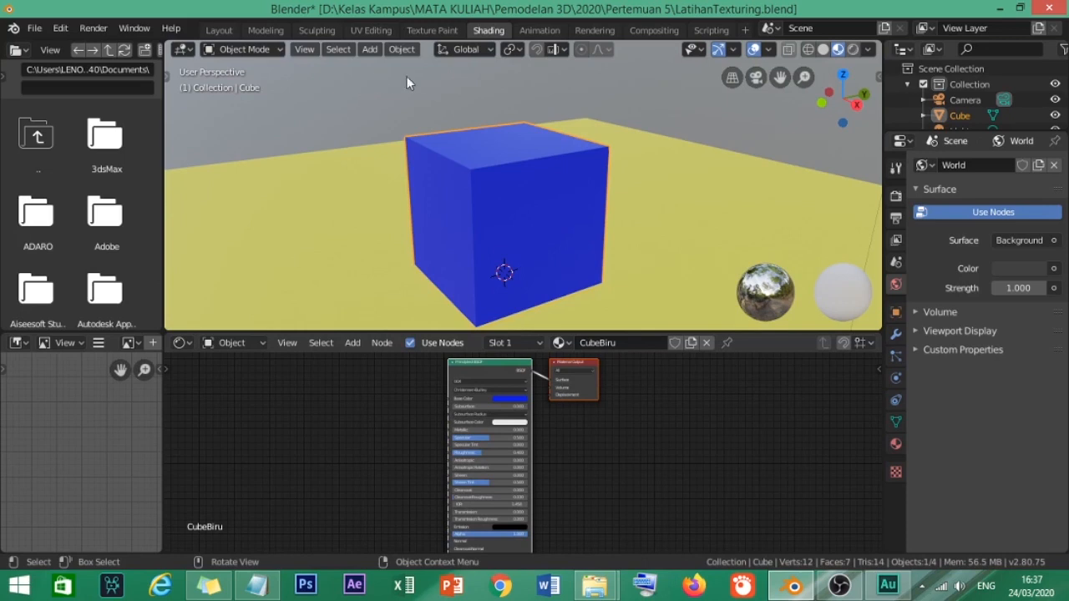
scroll(548, 405, "up", 5)
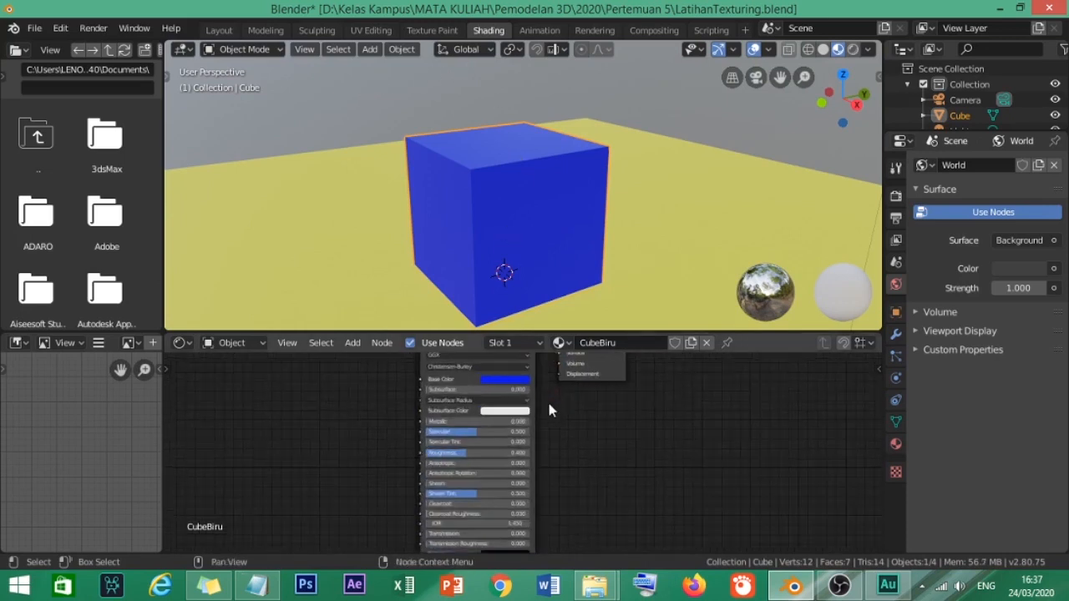
scroll(547, 405, "up", 2)
middle_click_drag(542, 416, 566, 577)
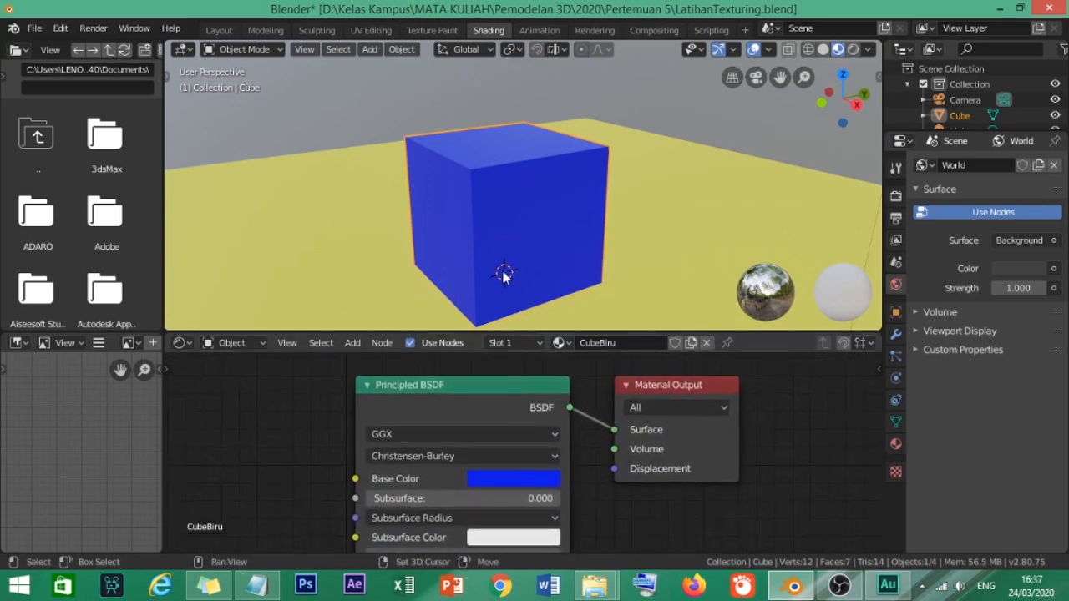
left_click(181, 342)
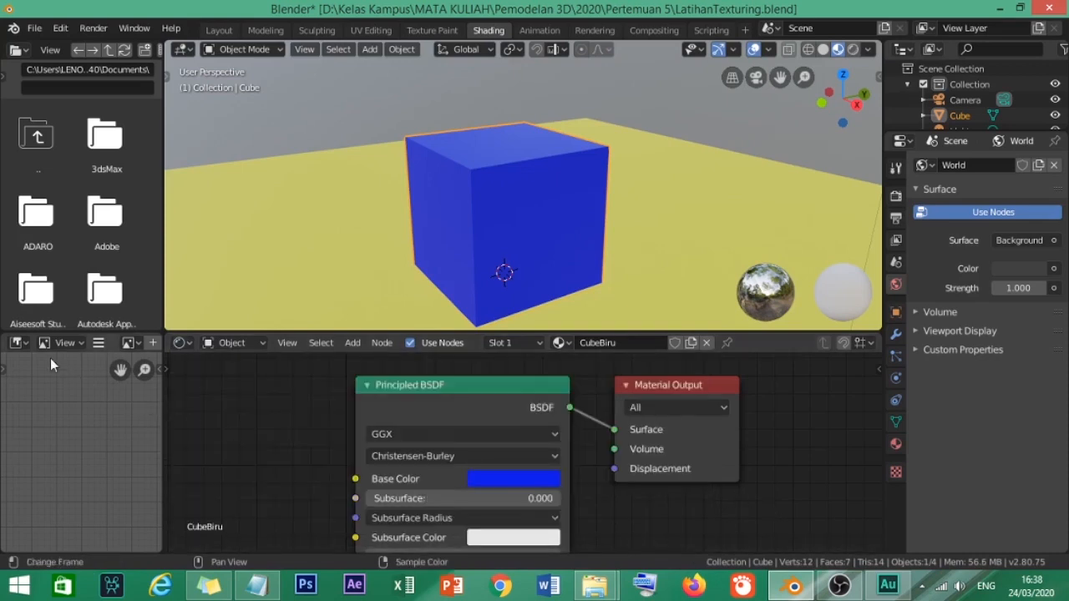
left_click(18, 343)
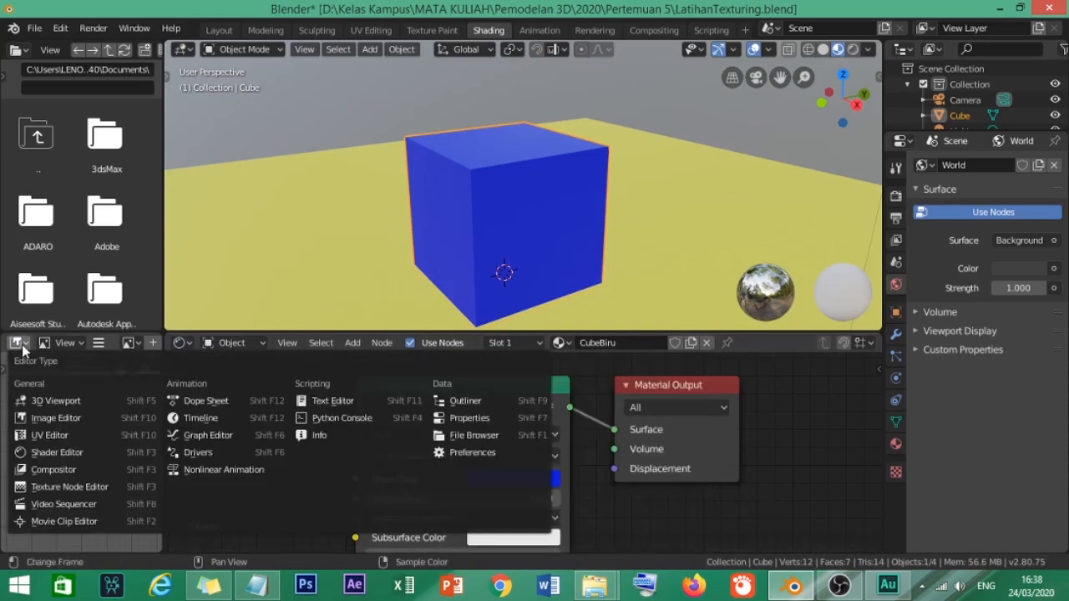
left_click(61, 418)
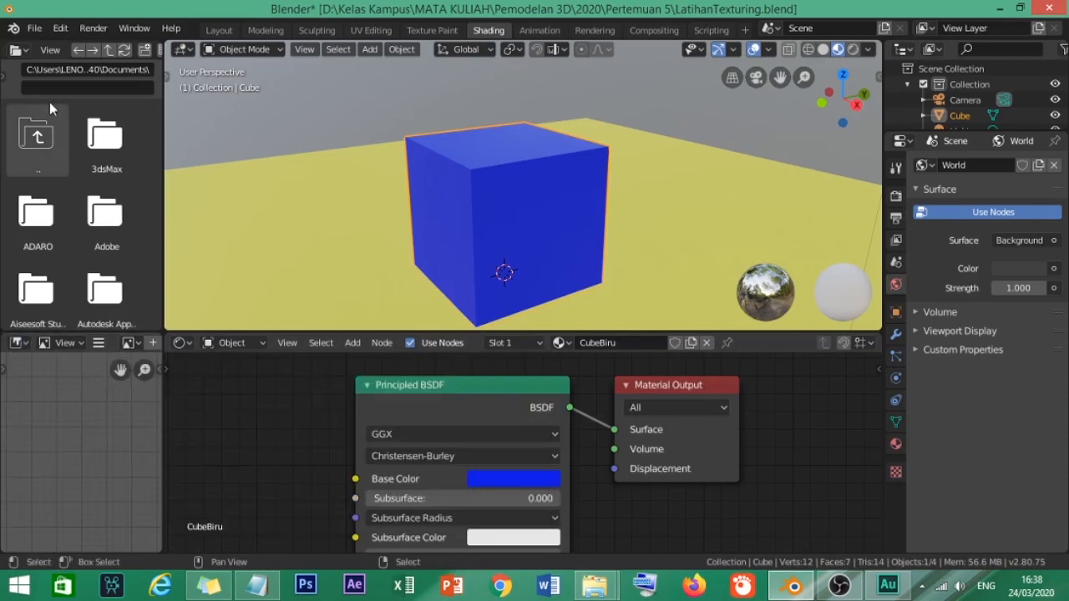
left_click(16, 50)
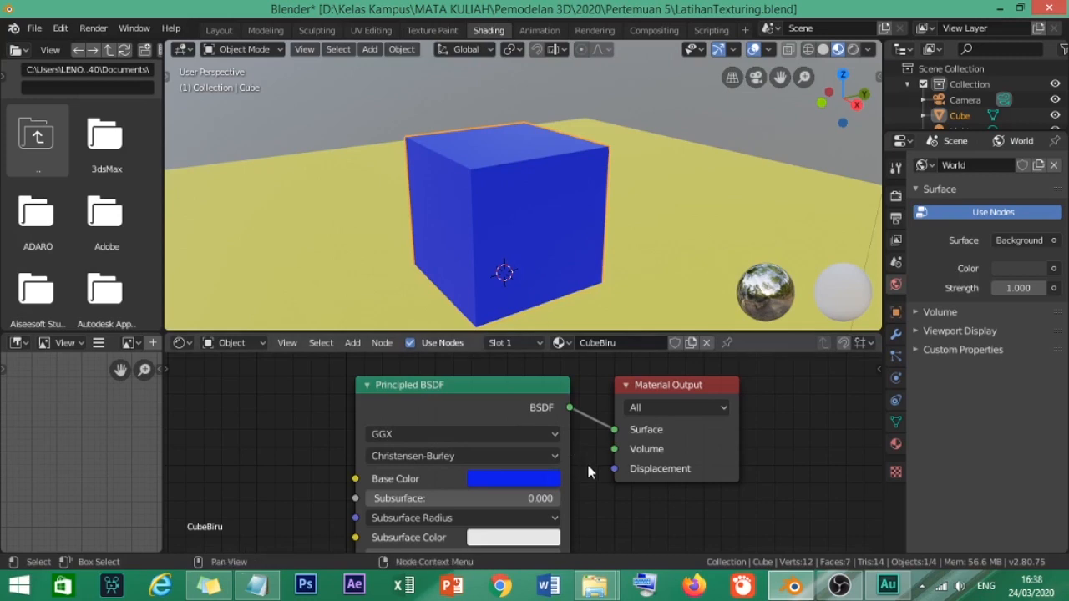
Examine the settings and connection of the CubeBiru material's Principled BSDF and Material Output nodes.
mouse_move(599, 496)
middle_mouse_down()
mouse_move(582, 498)
mouse_move(597, 476)
middle_mouse_up()
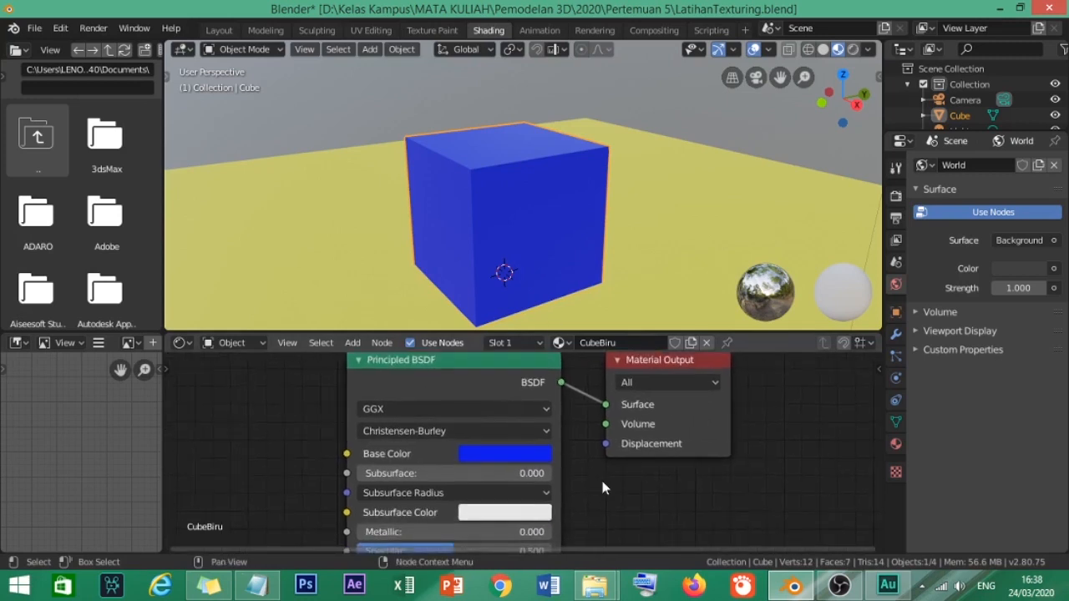
scroll(601, 480, "down", 1)
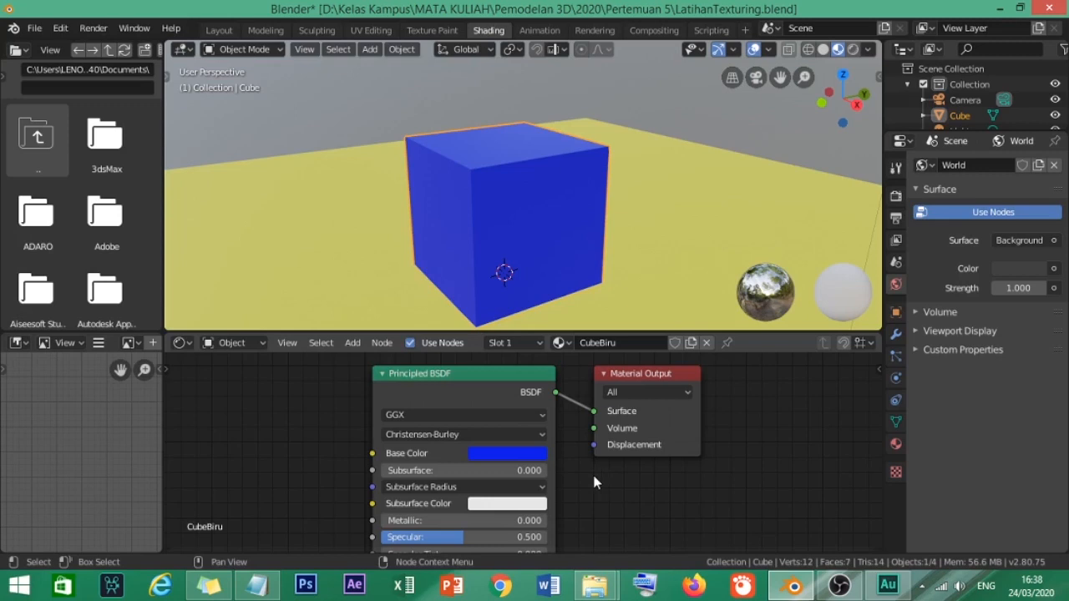
scroll(568, 458, "down", 3)
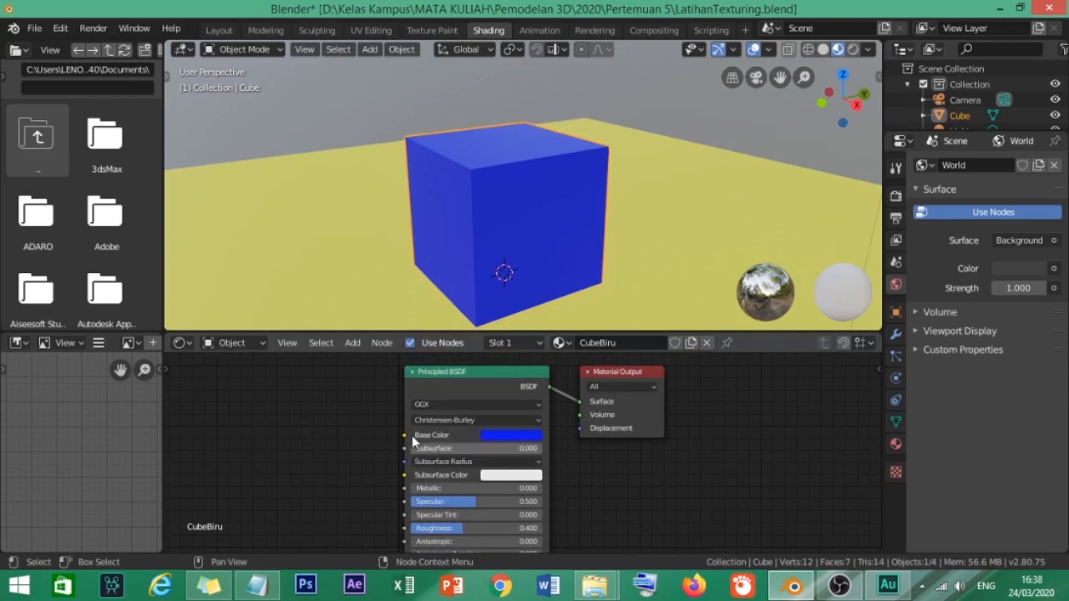
middle_click_drag(309, 457, 360, 491)
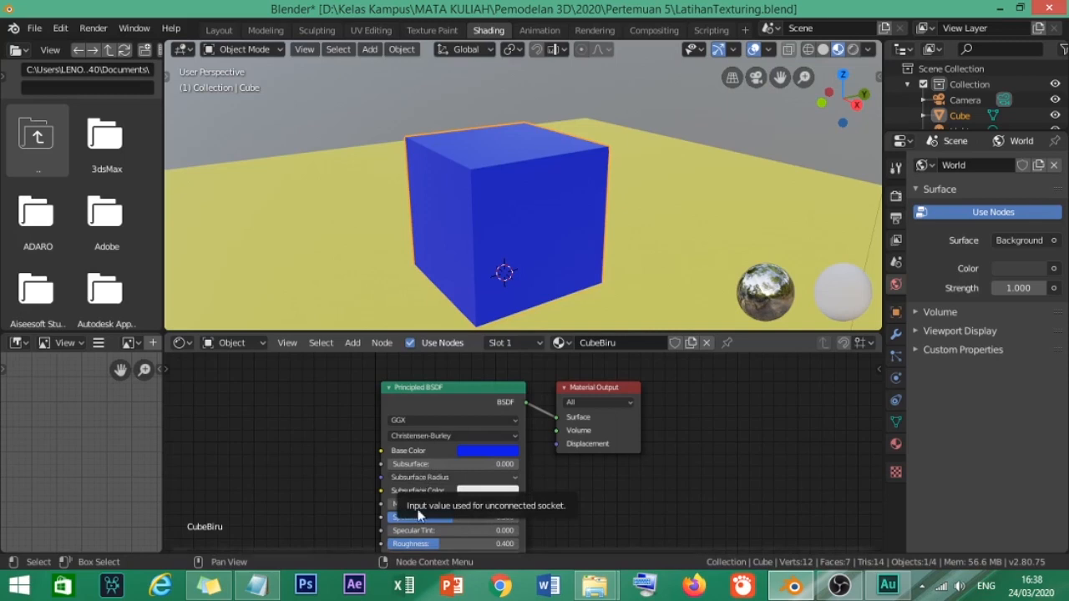
scroll(432, 409, "up", 2)
scroll(432, 407, "up", 2)
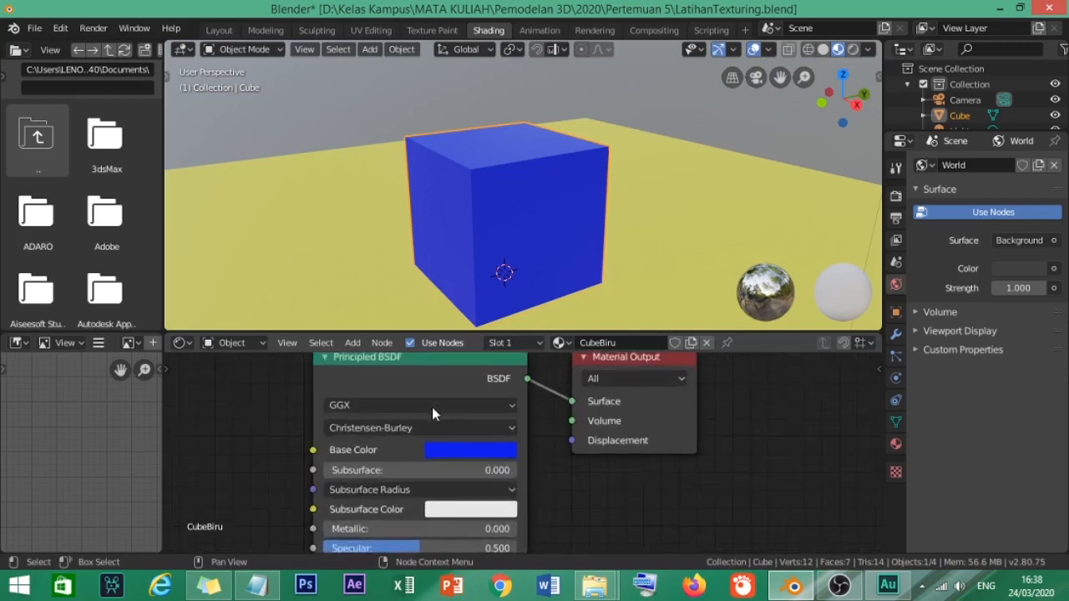
middle_click_drag(407, 394, 362, 446)
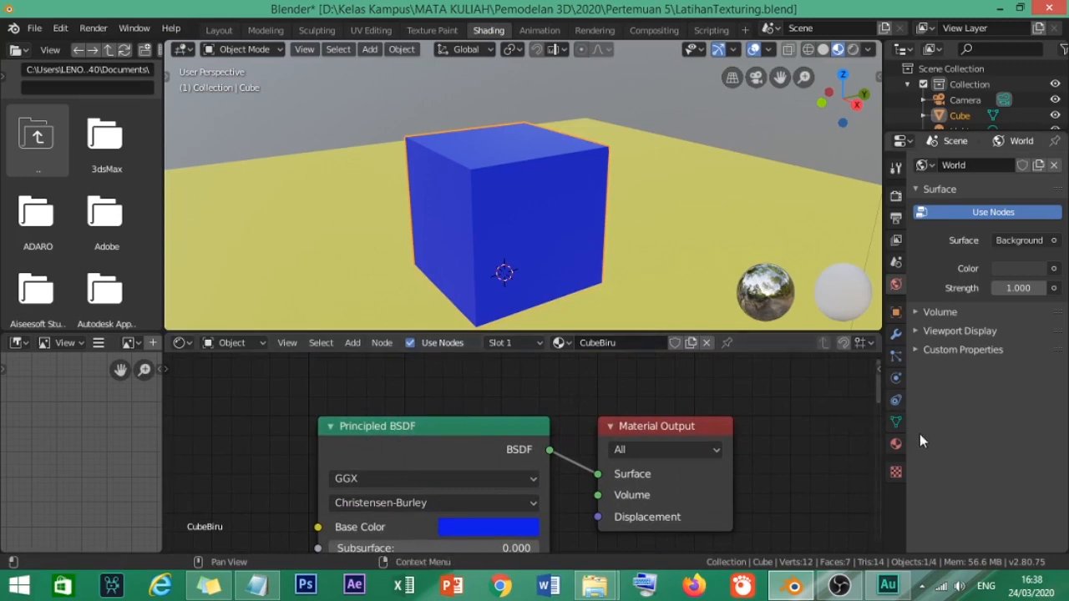
Show the cube's material properties and move the Principled BSDF node slightly higher than the Material Output node.
left_click(895, 444)
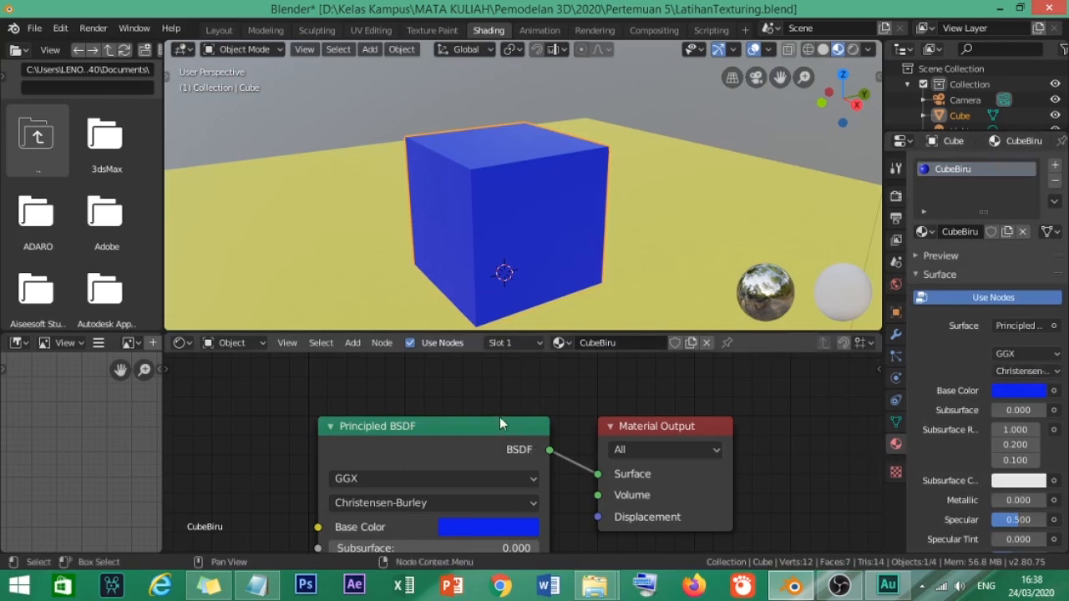
left_click_drag(487, 420, 484, 386)
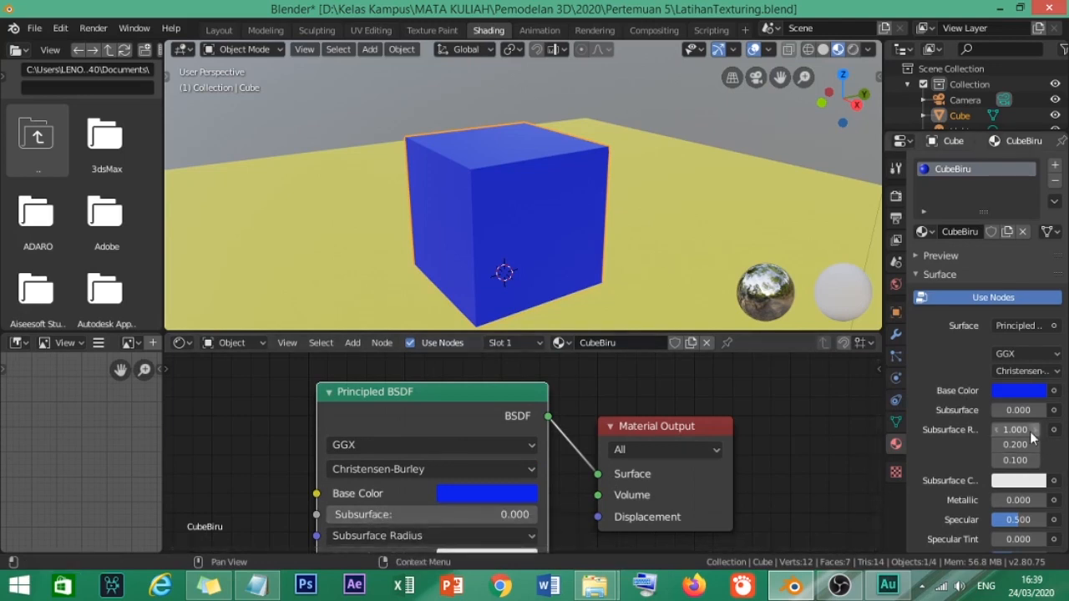
scroll(467, 511, "down", 2)
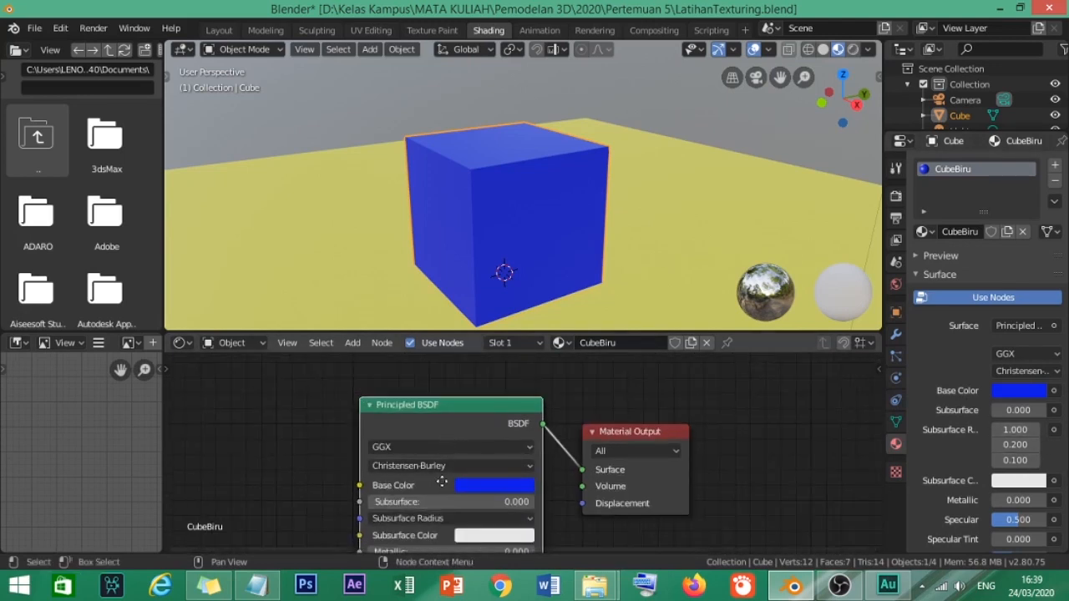
middle_click_drag(434, 533, 417, 436)
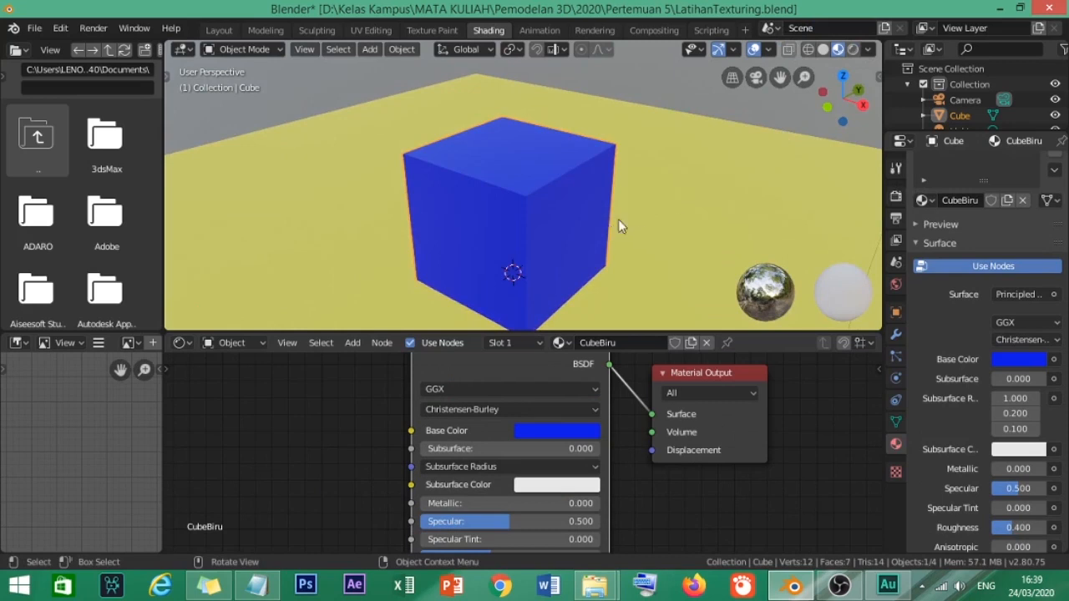
Examine the blue cube from several angles alongside its Principled BSDF node settings.
mouse_move(632, 240)
middle_mouse_down("shift")
mouse_move(625, 225)
mouse_move(643, 206)
mouse_move(625, 220)
middle_mouse_up("shift")
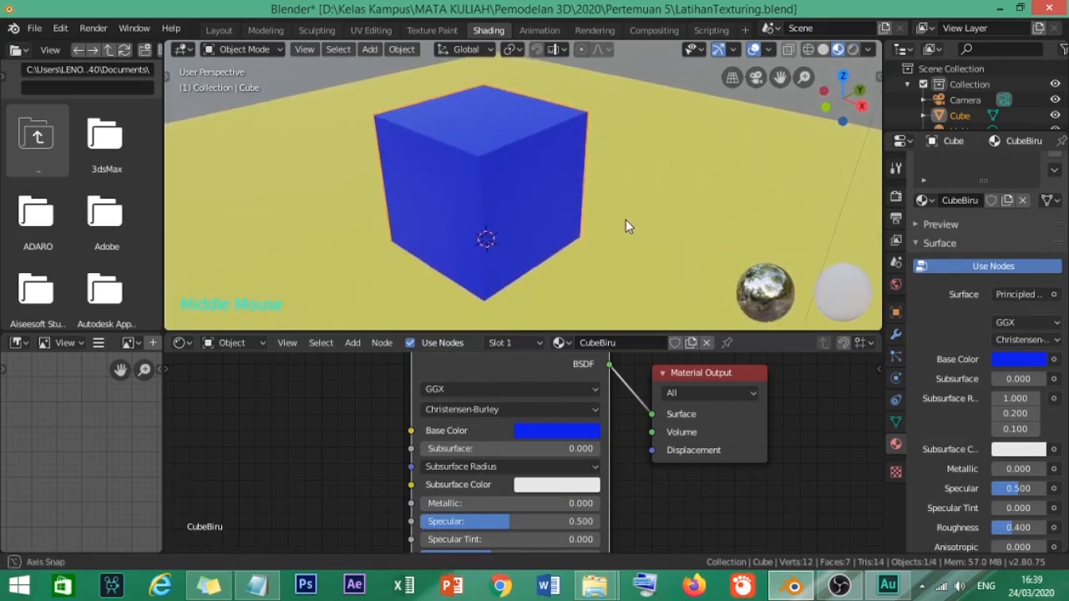
mouse_move(593, 173)
middle_mouse_down()
mouse_move(554, 167)
mouse_move(533, 179)
mouse_move(583, 173)
middle_mouse_up()
mouse_move(571, 416)
middle_mouse_down()
mouse_move(620, 412)
mouse_move(577, 414)
middle_mouse_up()
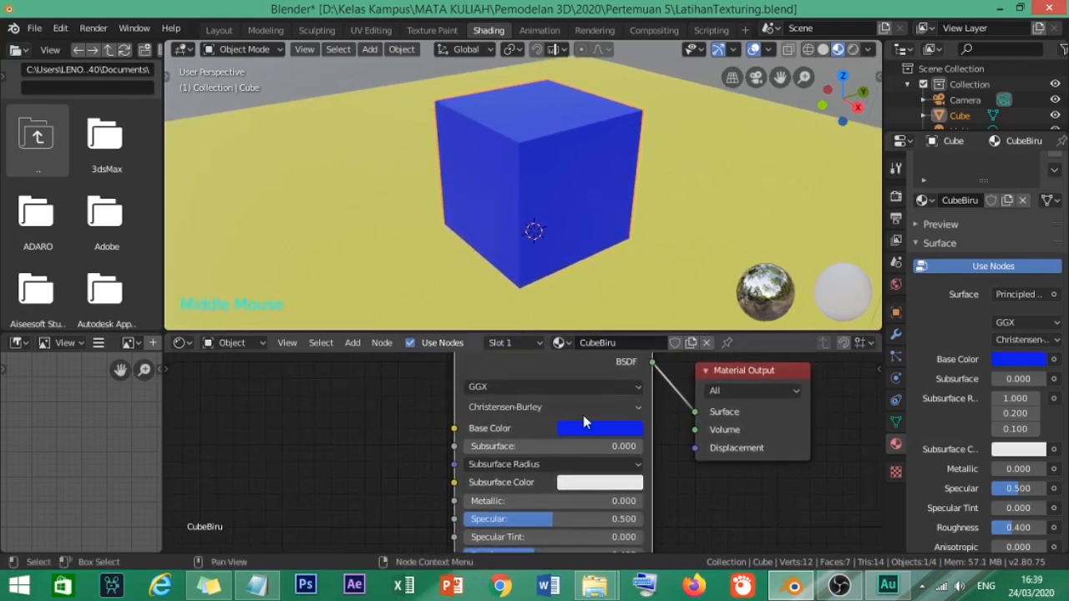
scroll(585, 423, "up", 1)
scroll(585, 423, "down", 1)
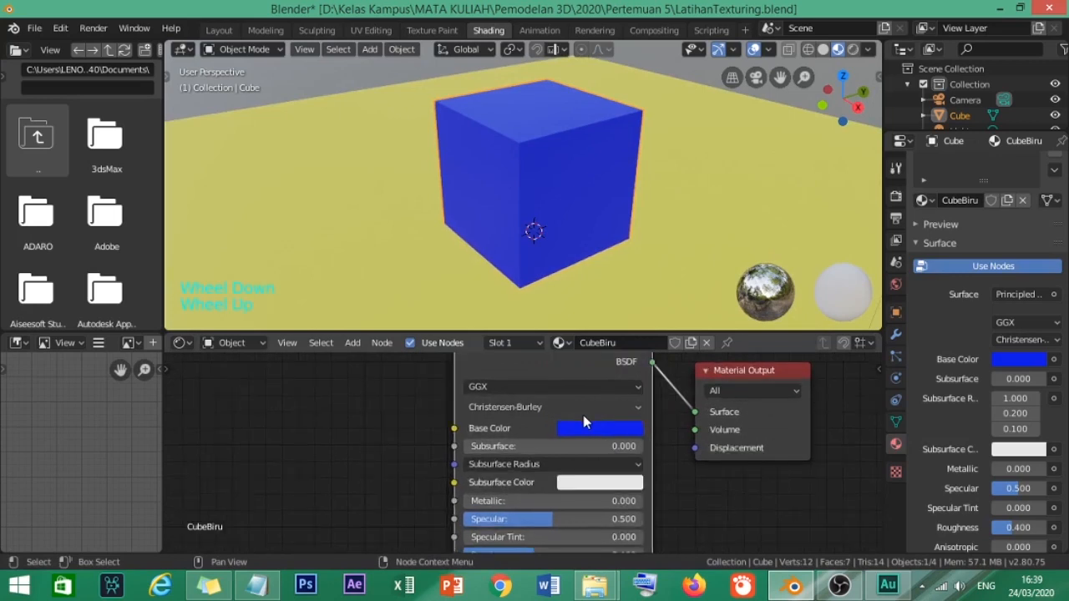
scroll(588, 419, "down", 1)
middle_click_drag(588, 419, 628, 414)
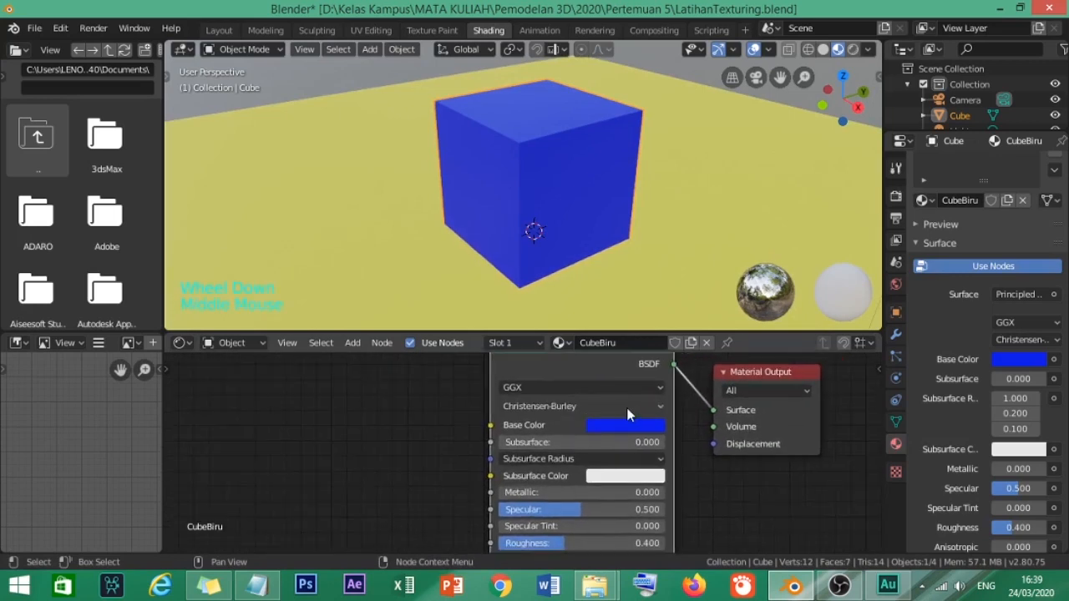
scroll(632, 412, "down", 5)
scroll(632, 411, "up", 3)
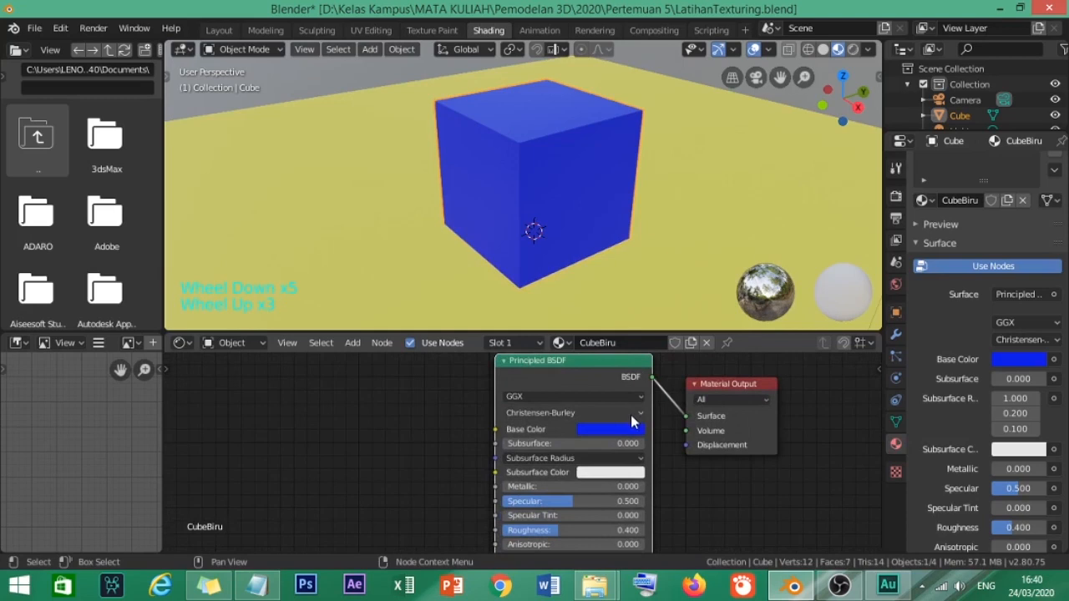
scroll(631, 414, "down", 2)
scroll(630, 414, "up", 4)
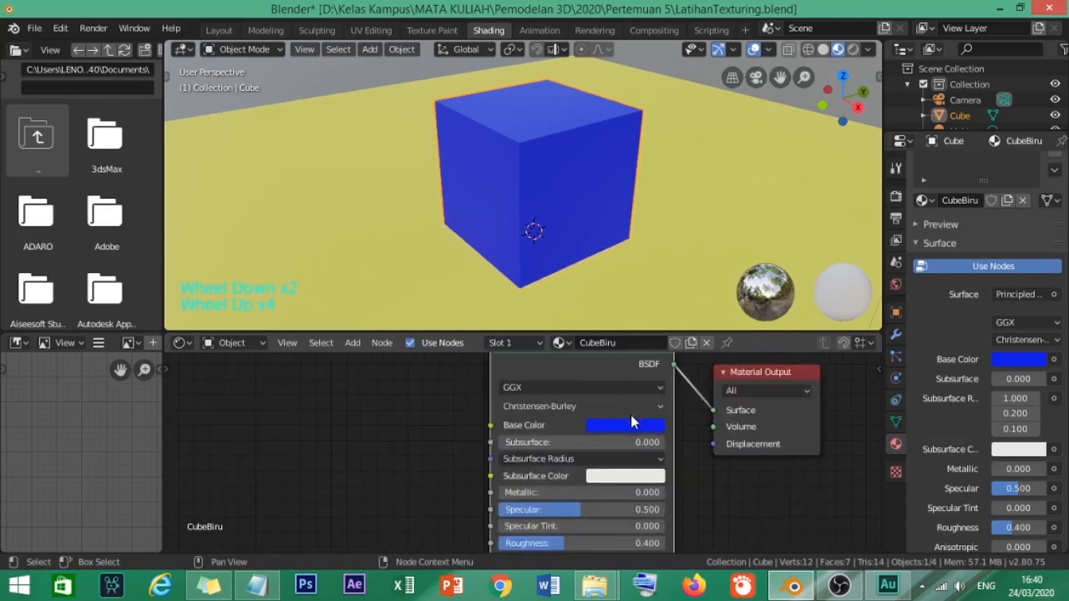
scroll(630, 414, "down", 1)
middle_click_drag(599, 410, 576, 436, "shift")
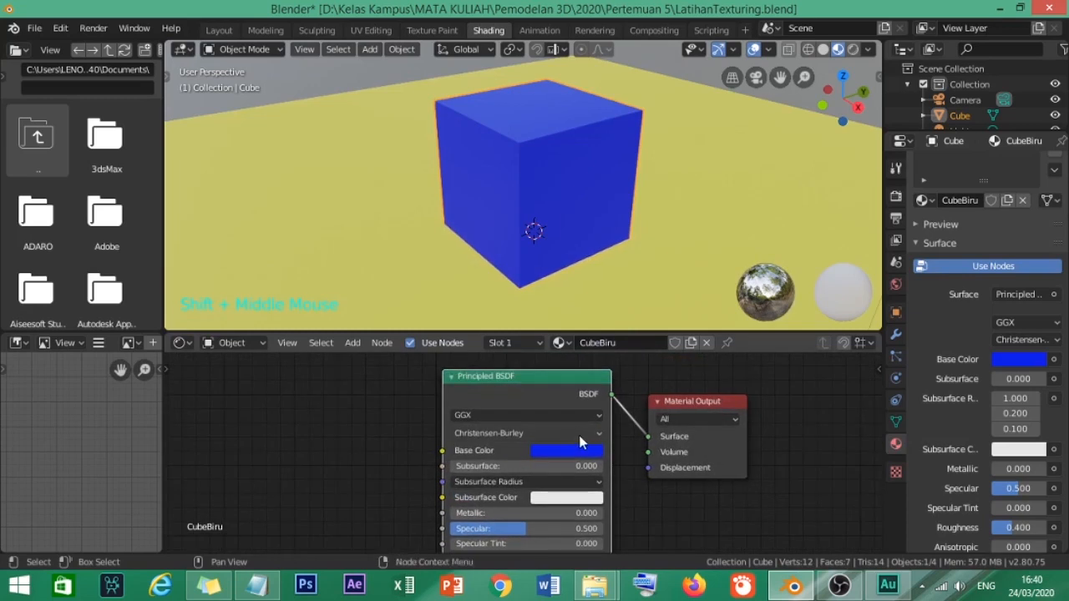
scroll(578, 435, "down", 2)
Box-select the Principled BSDF and Material Output nodes and shift them together slightly to the right.
left_click(432, 387)
left_click_drag(432, 388, 673, 468)
left_click_drag(550, 386, 576, 390)
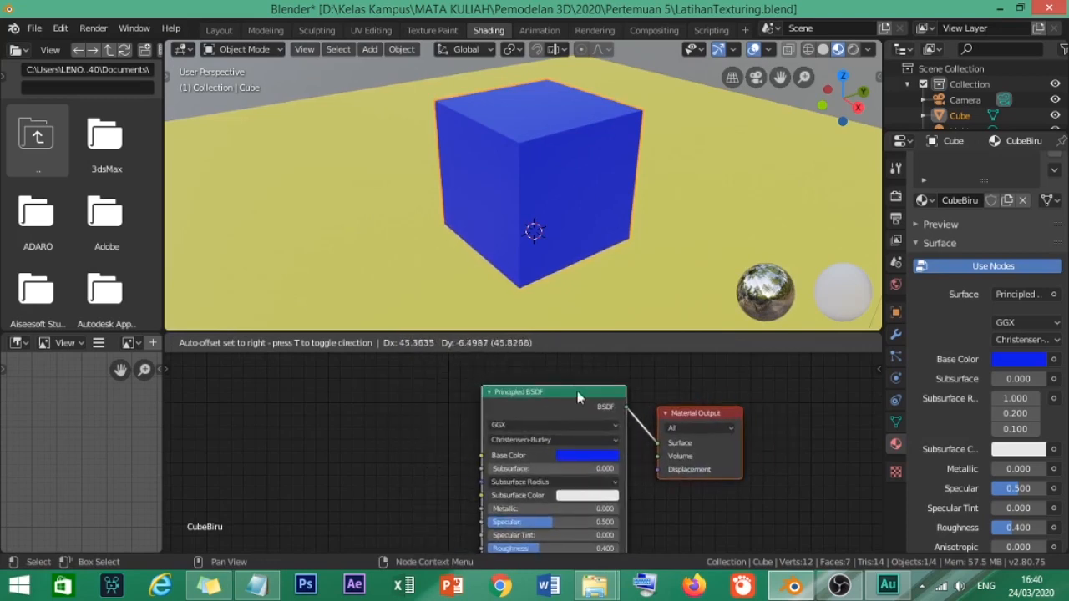
Select the two material nodes individually, and move the Principled BSDF node up and farther from the Material Output node.
left_click(417, 394)
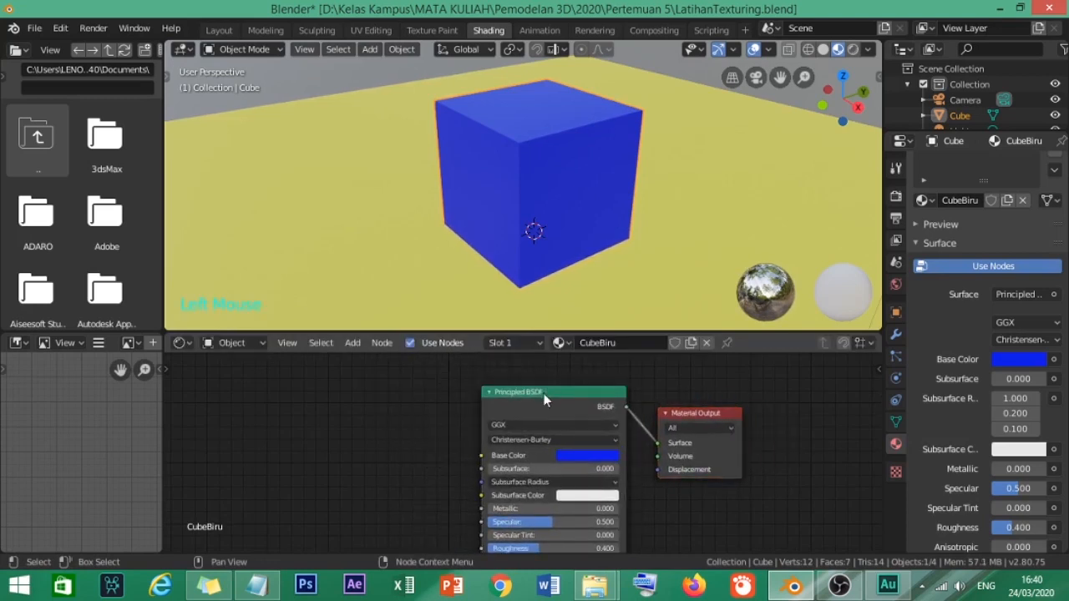
left_click(544, 396)
left_click(698, 411)
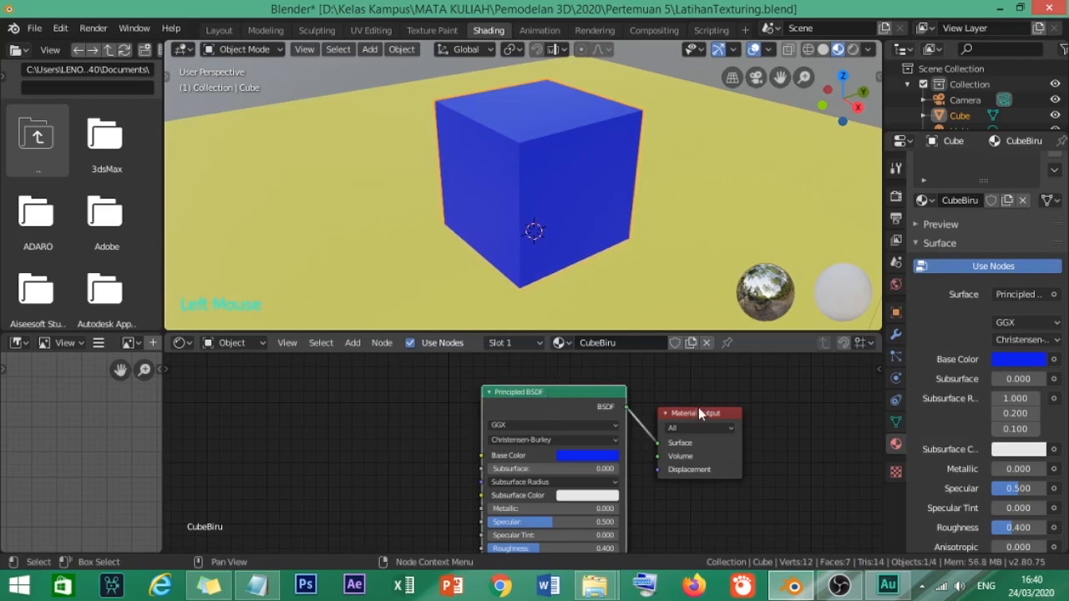
left_click(547, 396)
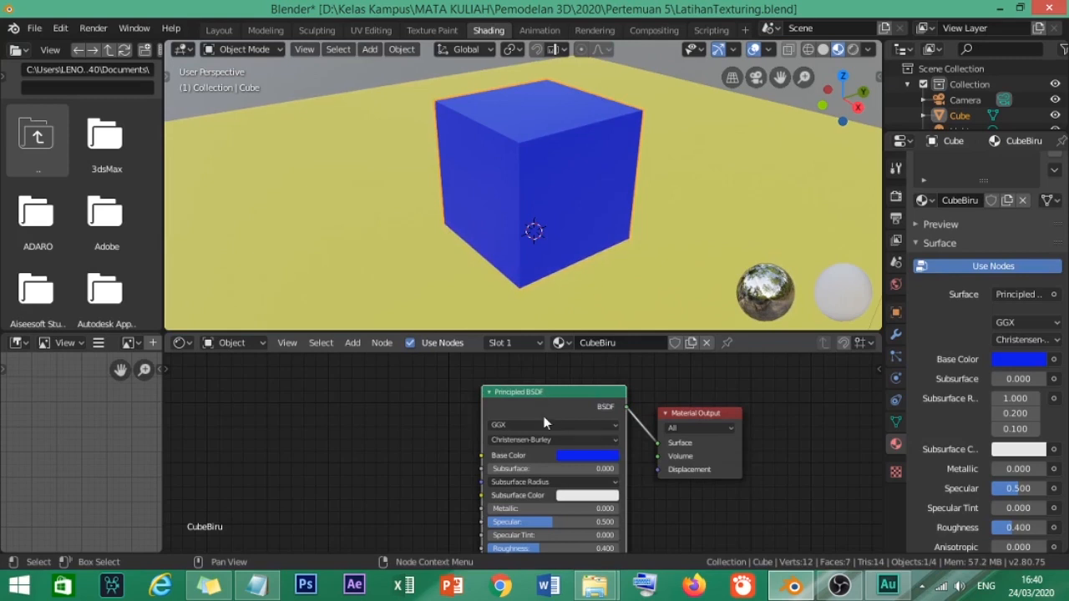
left_click(555, 392)
left_click_drag(555, 390, 535, 368)
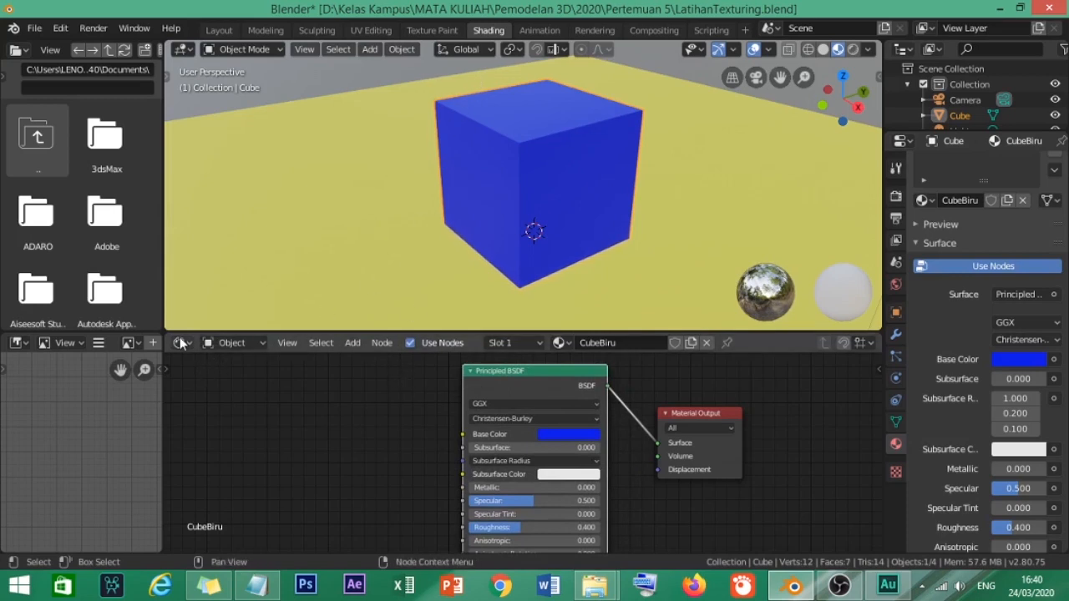
Set the Principled BSDF node's Base Color to red on the cube's material.
left_click(539, 377)
left_click(557, 436)
left_click_drag(624, 282, 590, 350)
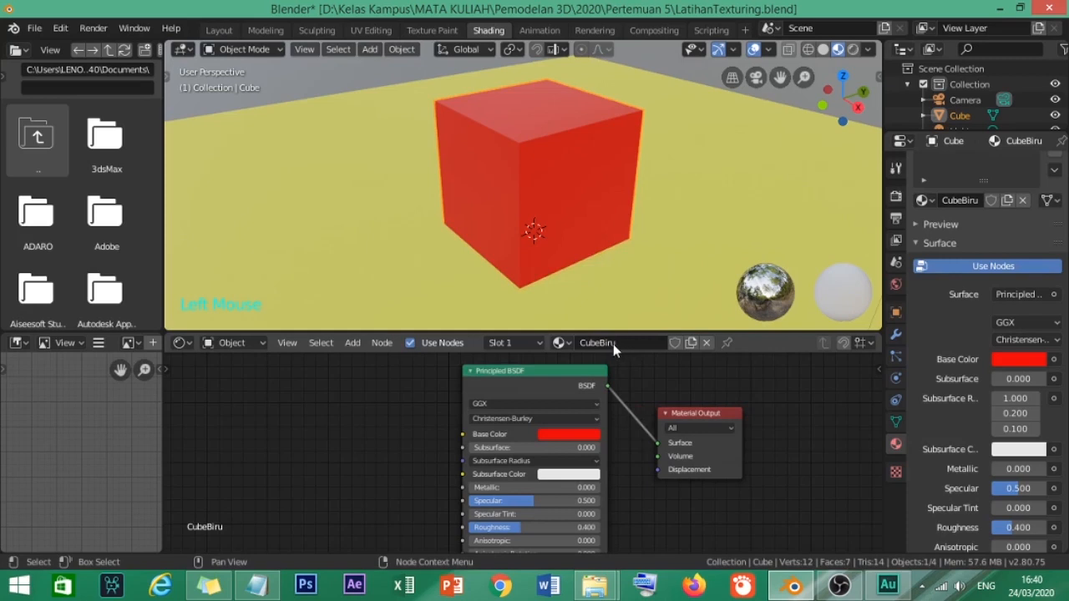
Rename the cube's material as CubeMerah.
double_click(619, 342)
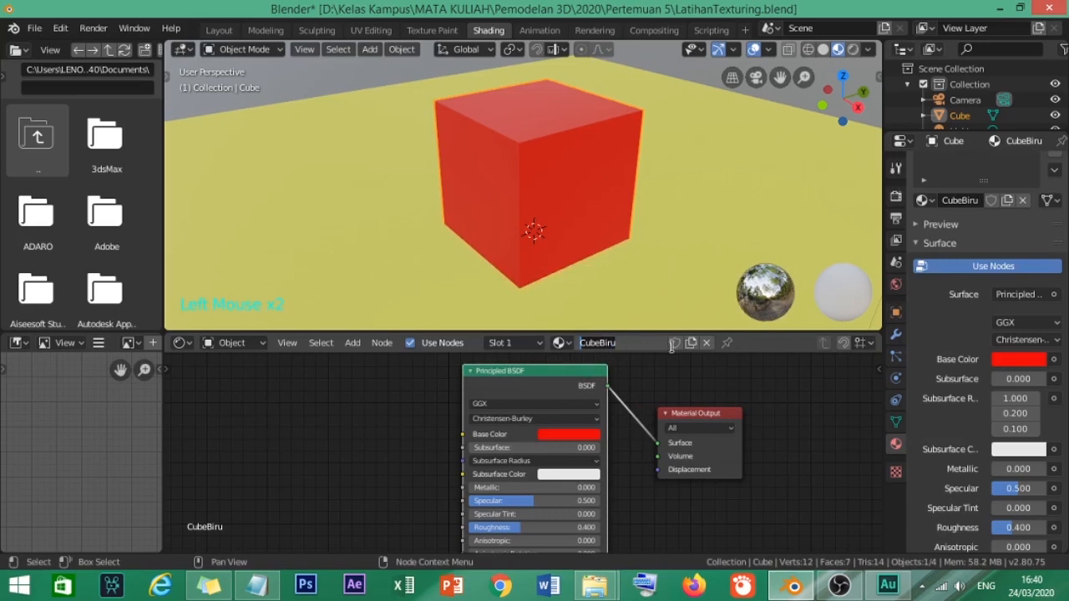
key("Right")
key("BackSpace")
key("BackSpace")
key("BackSpace")
key("BackSpace")
type("Merah")
key("Return")
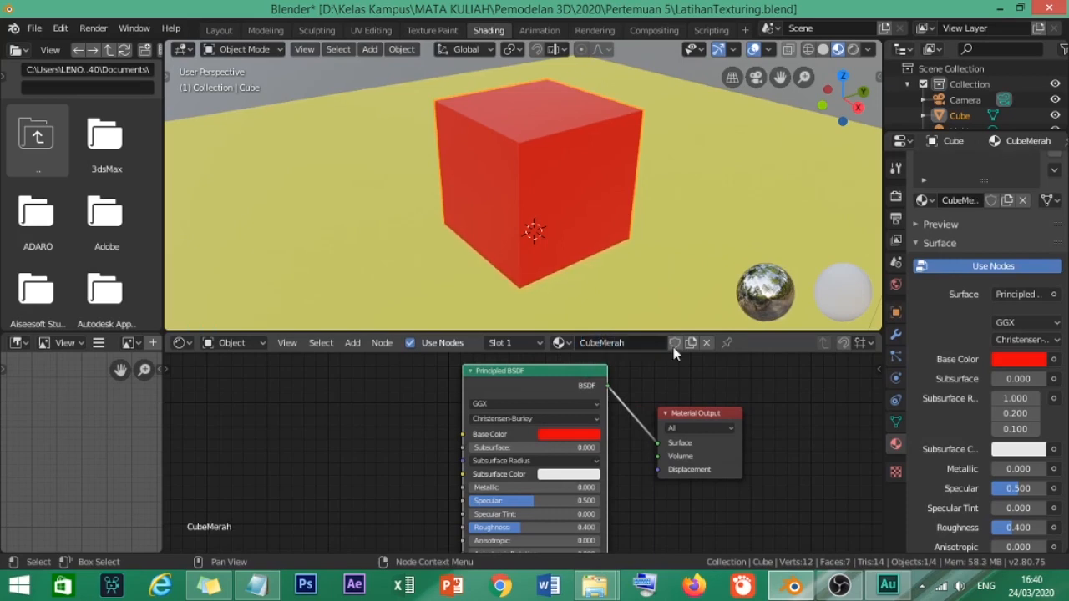
Look at the cube's material slot list and its option for adding a slot.
left_click(539, 343)
left_click(537, 343)
left_click(537, 342)
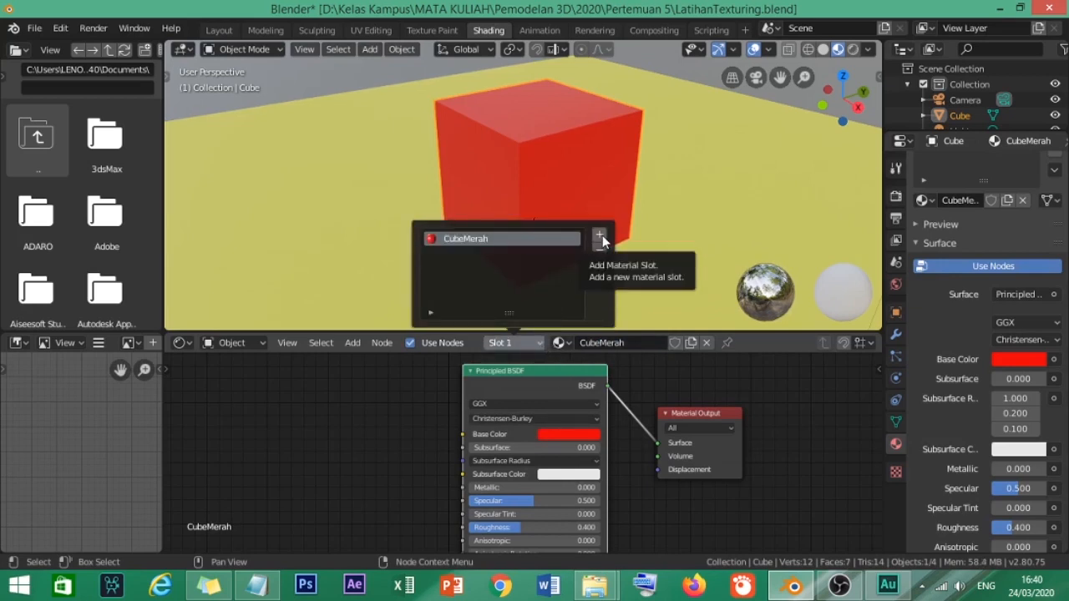
left_click(794, 399)
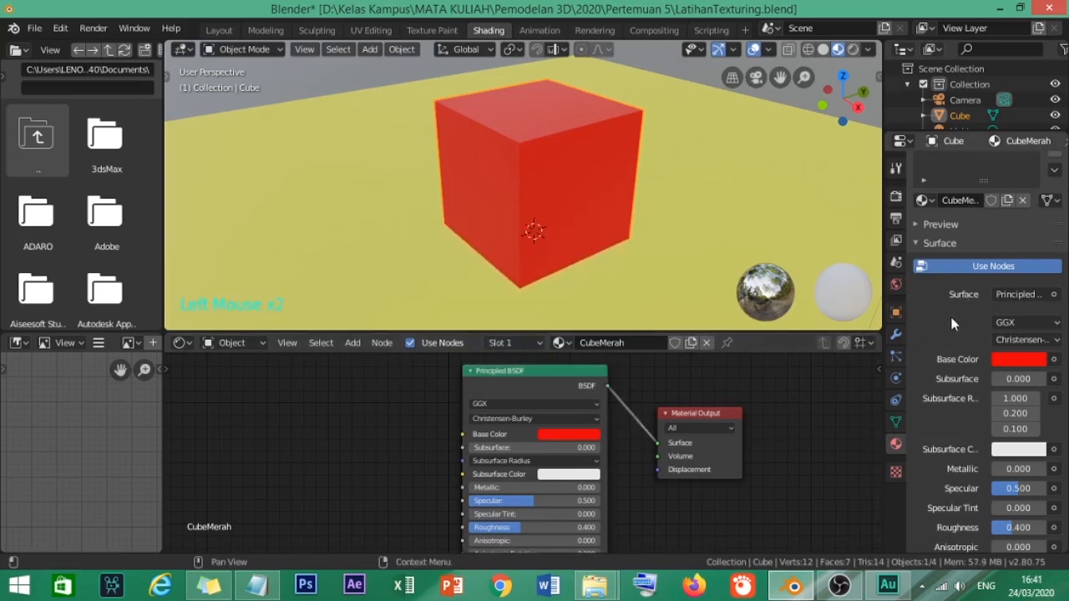
scroll(950, 317, "up", 3)
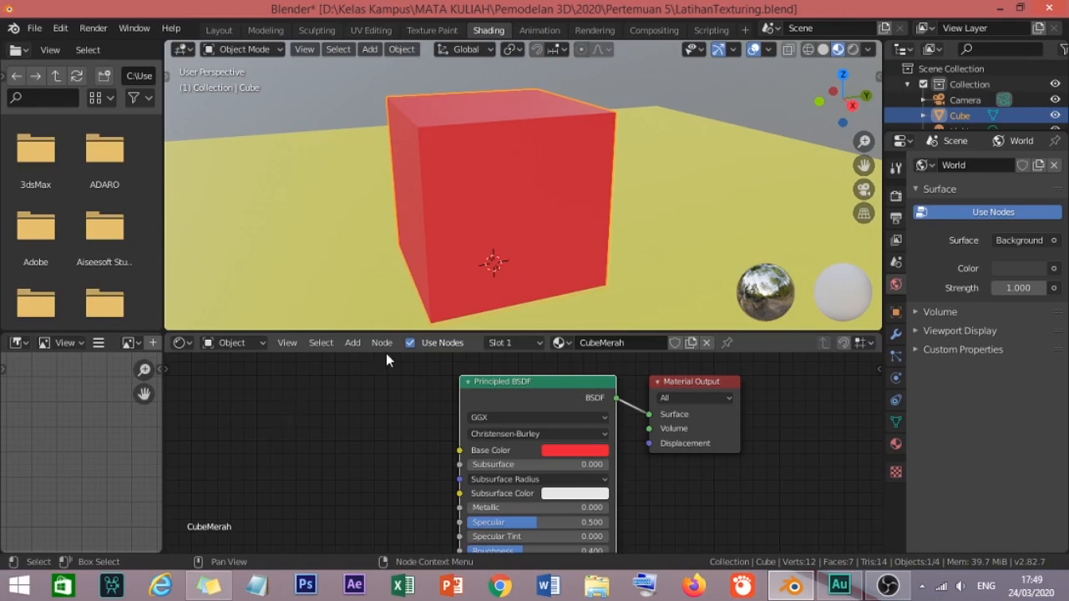
left_click(353, 342)
mouse_move(384, 434)
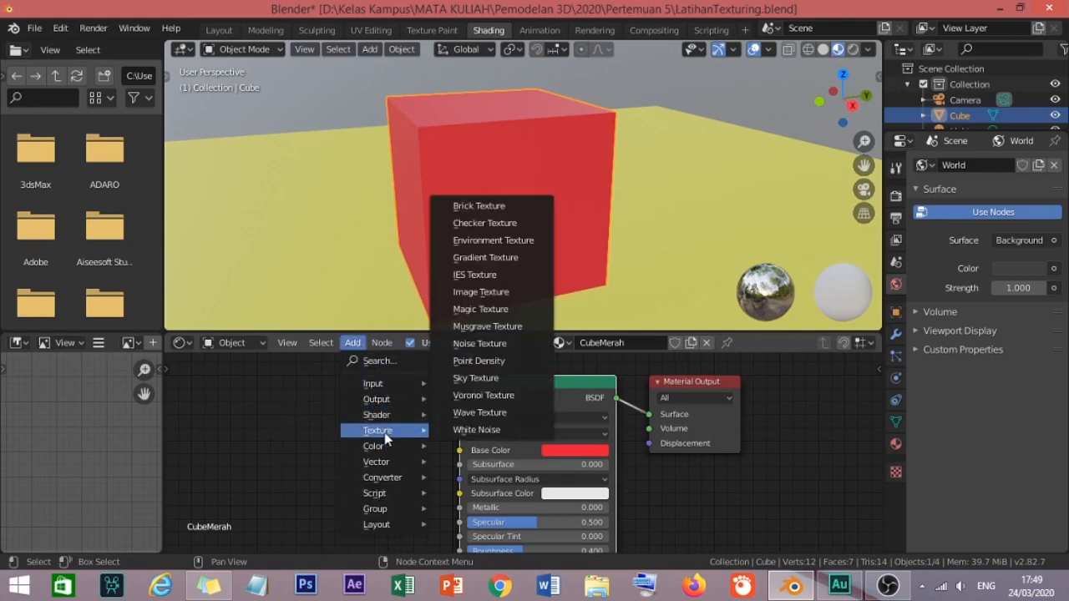
left_click(523, 295)
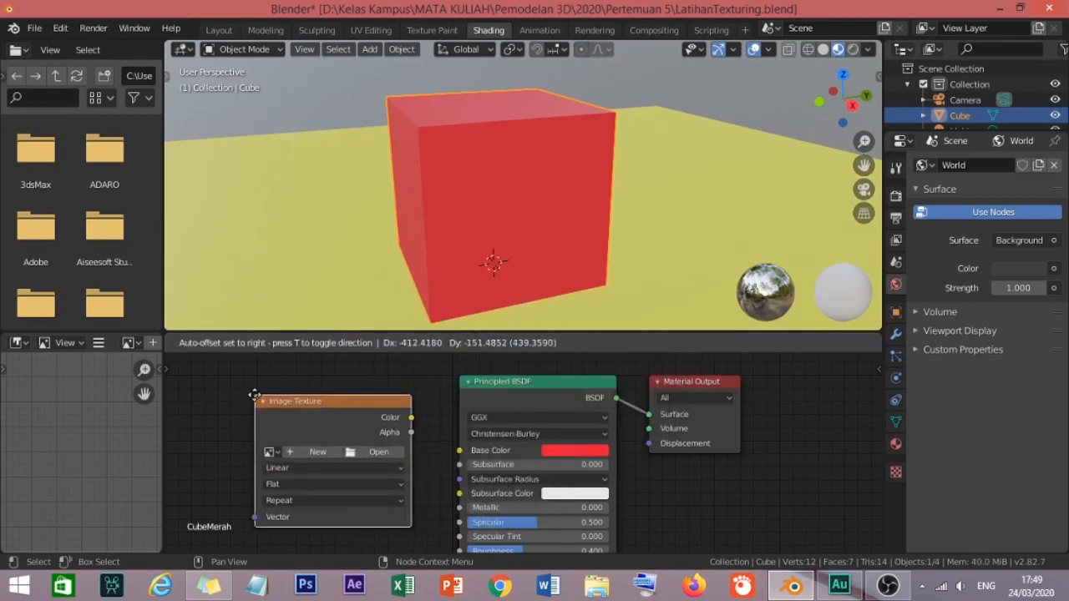
right_click(254, 395)
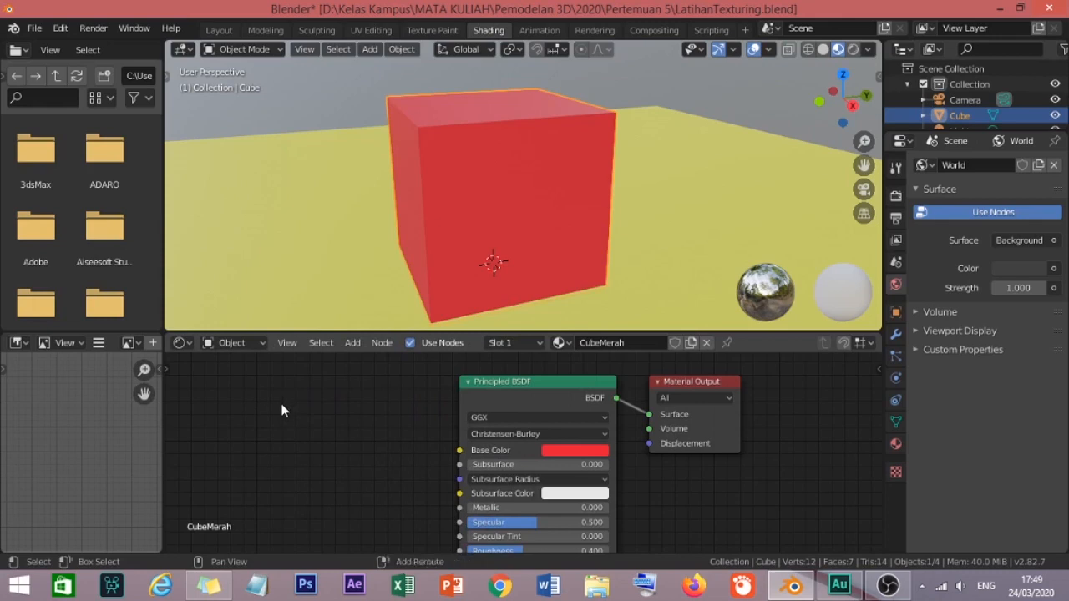
Add an Image Texture node beside the cube's Principled BSDF node and link its Color output to the Base Color input.
key("shift+a")
mouse_move(277, 407)
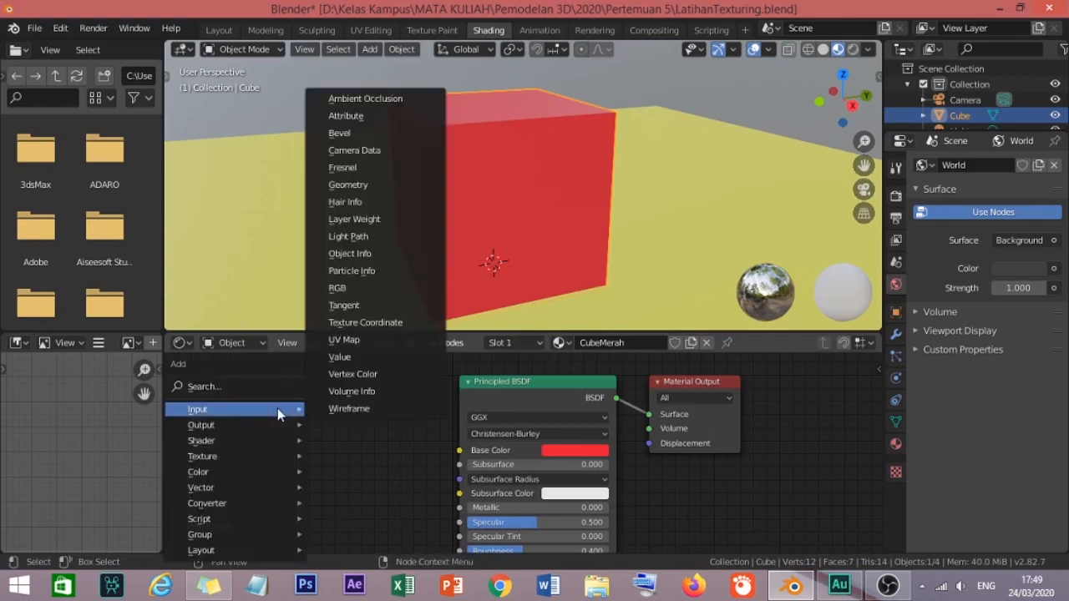
key("shift+a")
mouse_move(238, 446)
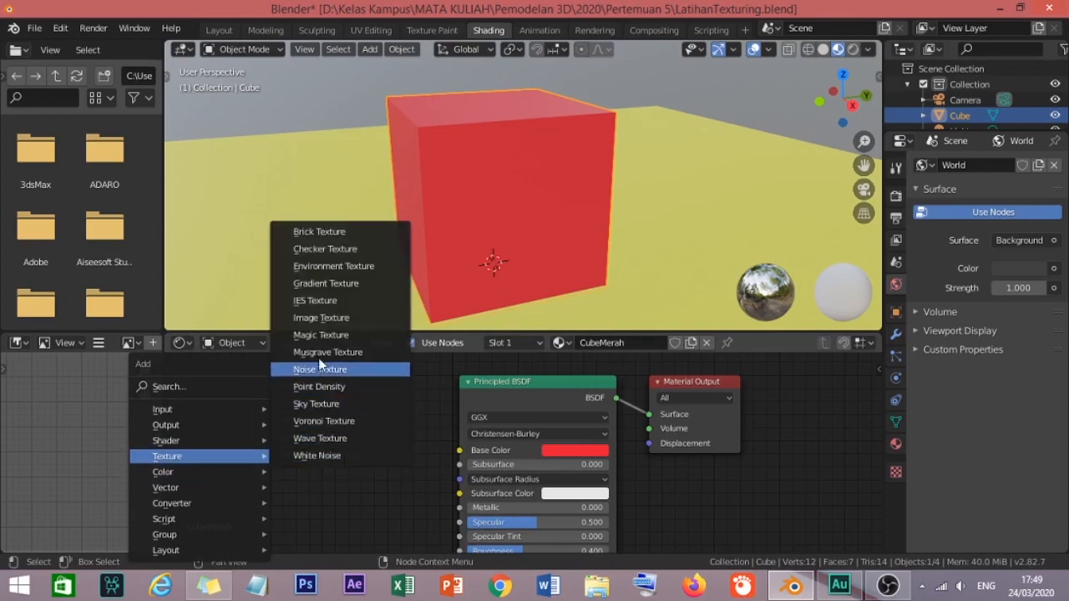
left_click(323, 318)
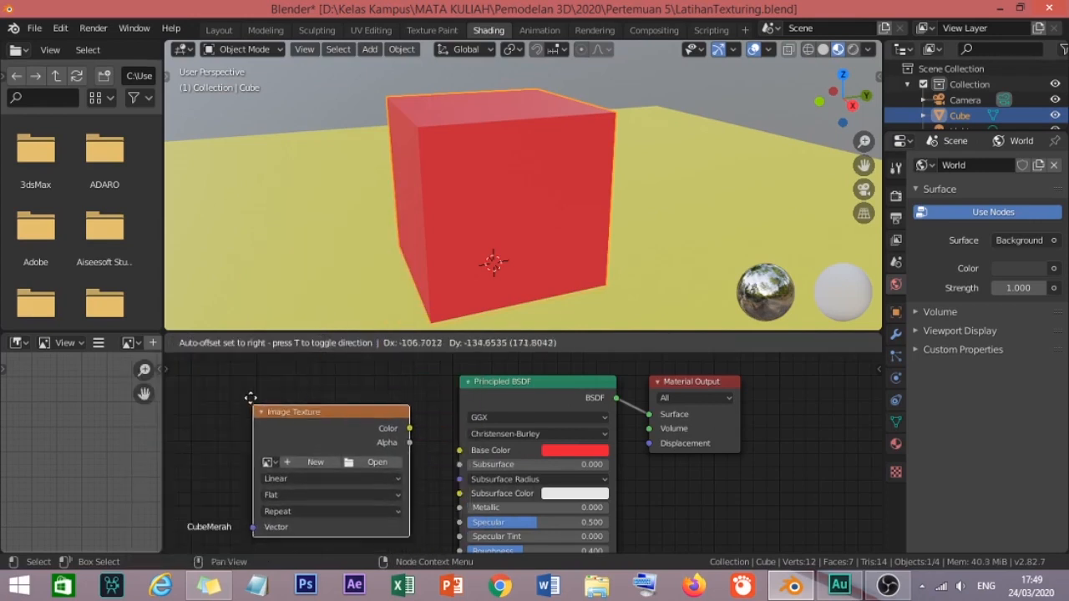
left_click(240, 372)
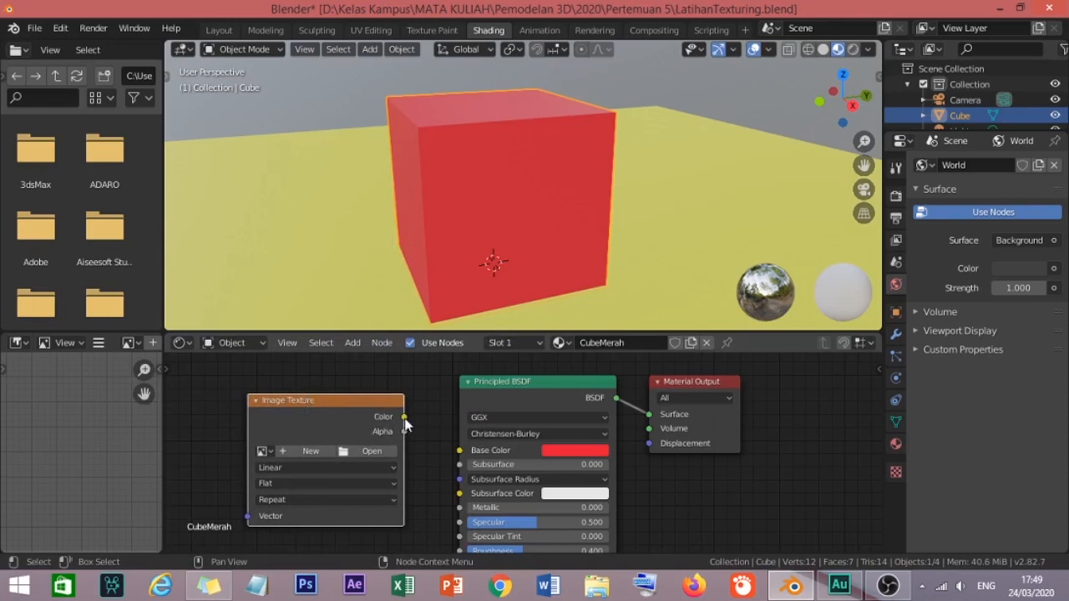
scroll(405, 426, "up", 2)
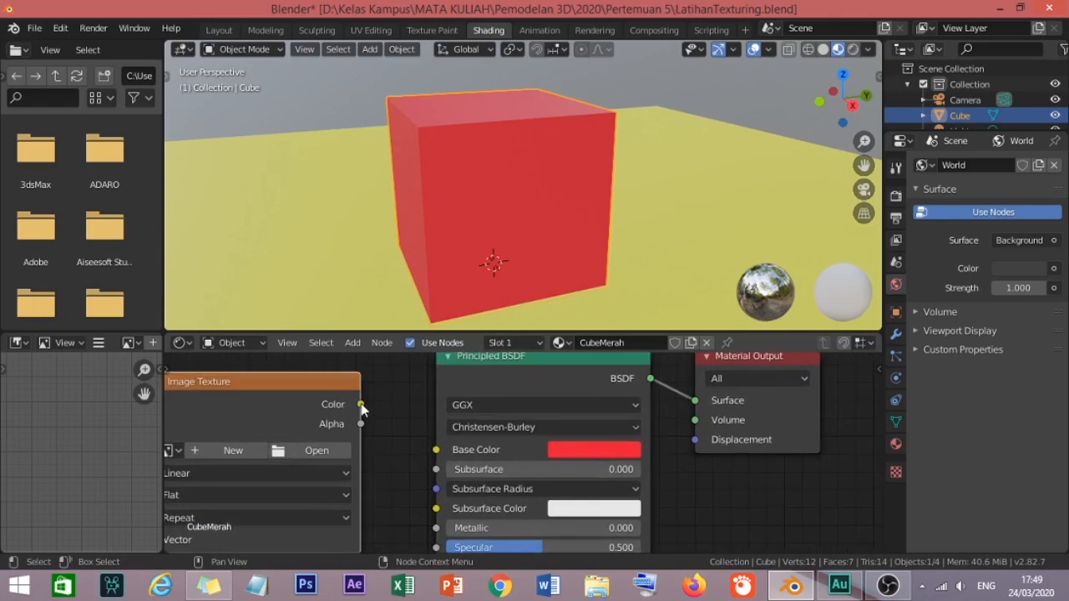
left_click_drag(361, 404, 438, 451)
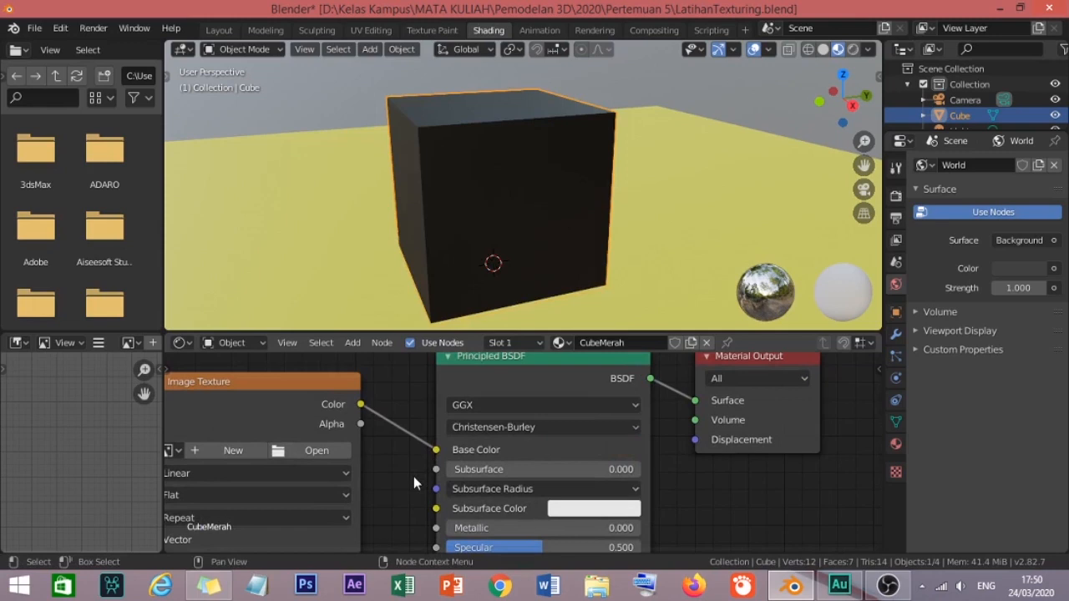
Show the image files as thumbnails and load 800px-Solna_Karolinska_institutet_Brick_wall02.jpg into the cube's Image Texture node.
scroll(413, 477, "down", 2)
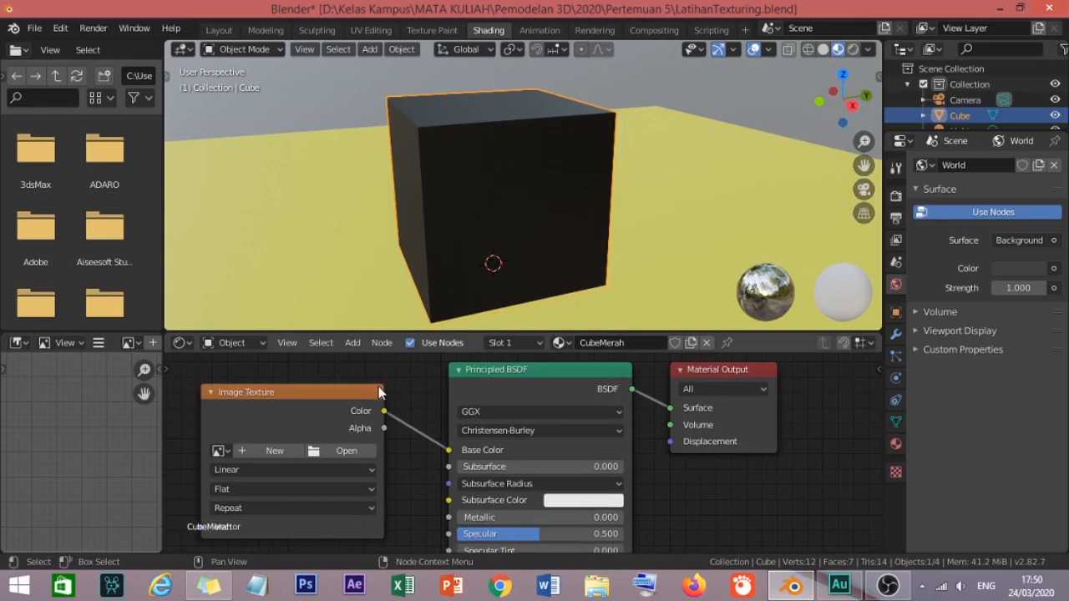
left_click(345, 451)
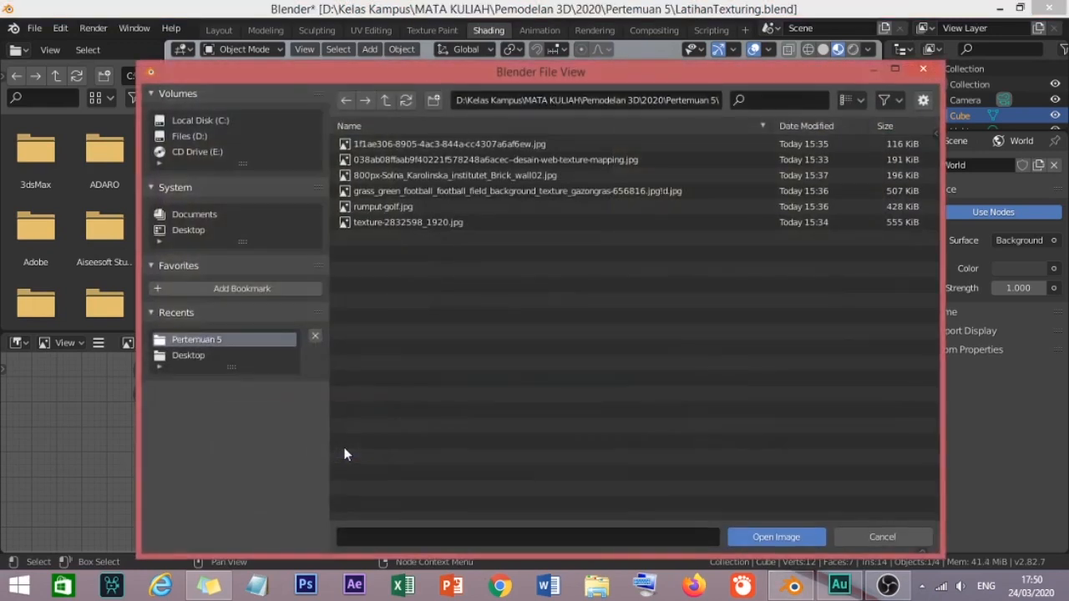
left_click(858, 103)
left_click(826, 184)
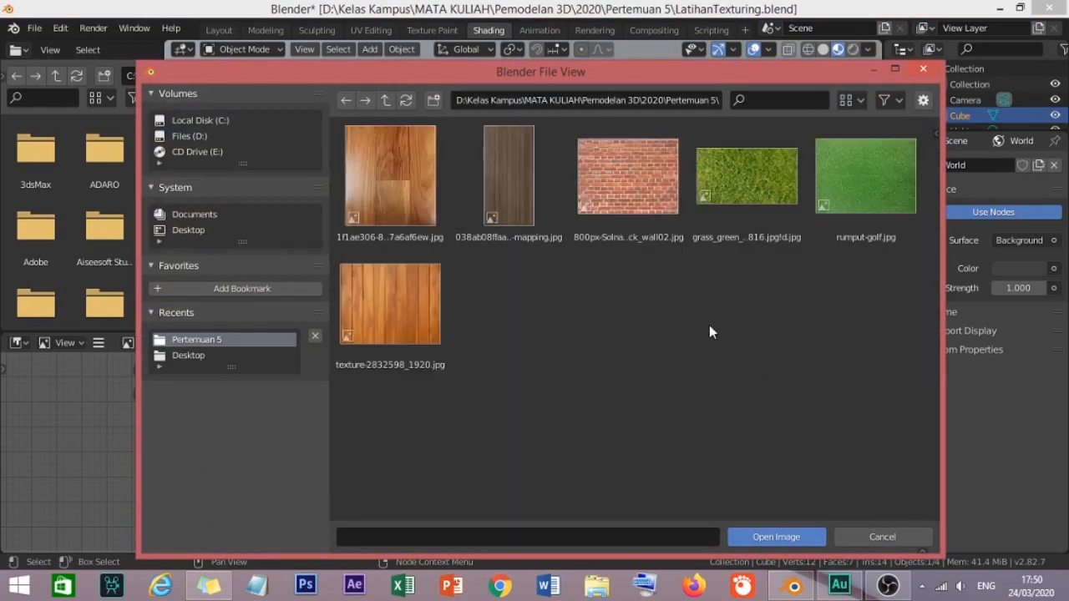
left_click(633, 178)
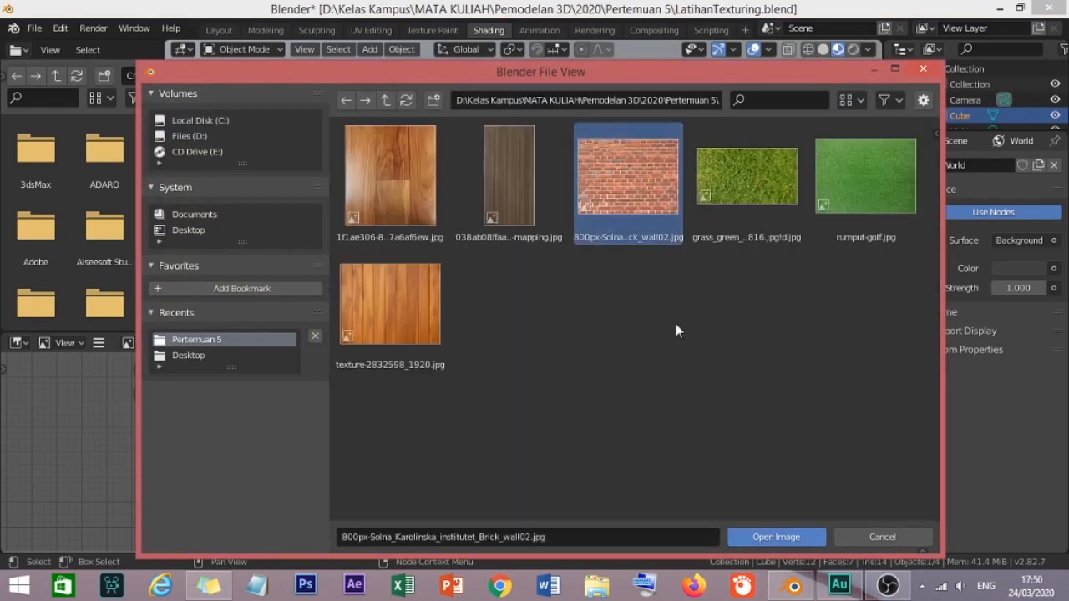
left_click(773, 538)
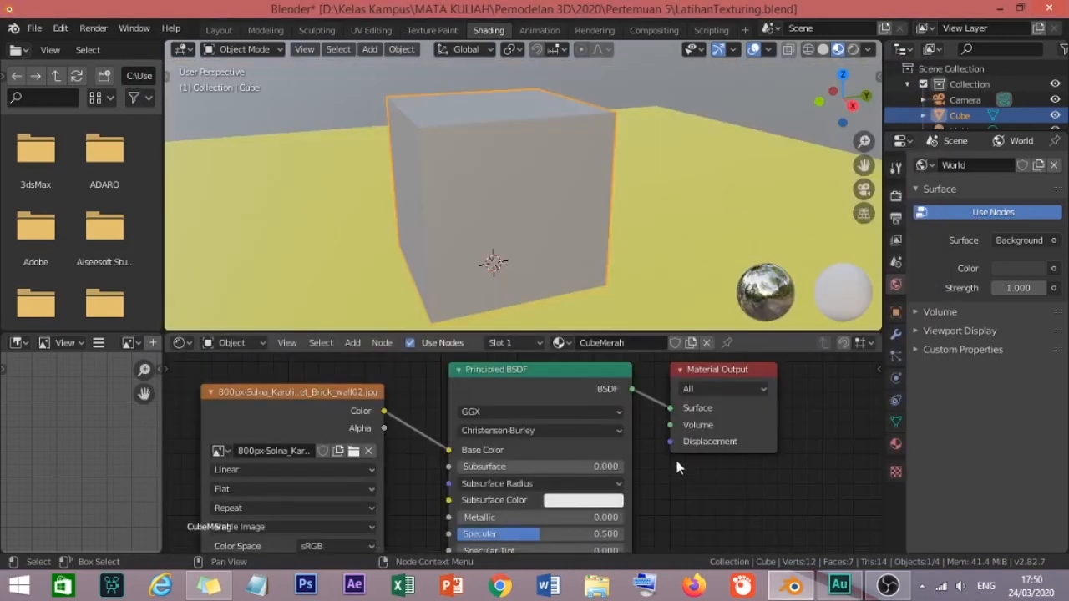
Examine how the brick image is mapped onto the cube's faces from several angles and distances.
middle_click_drag(567, 279, 575, 298)
scroll(575, 298, "up", 2)
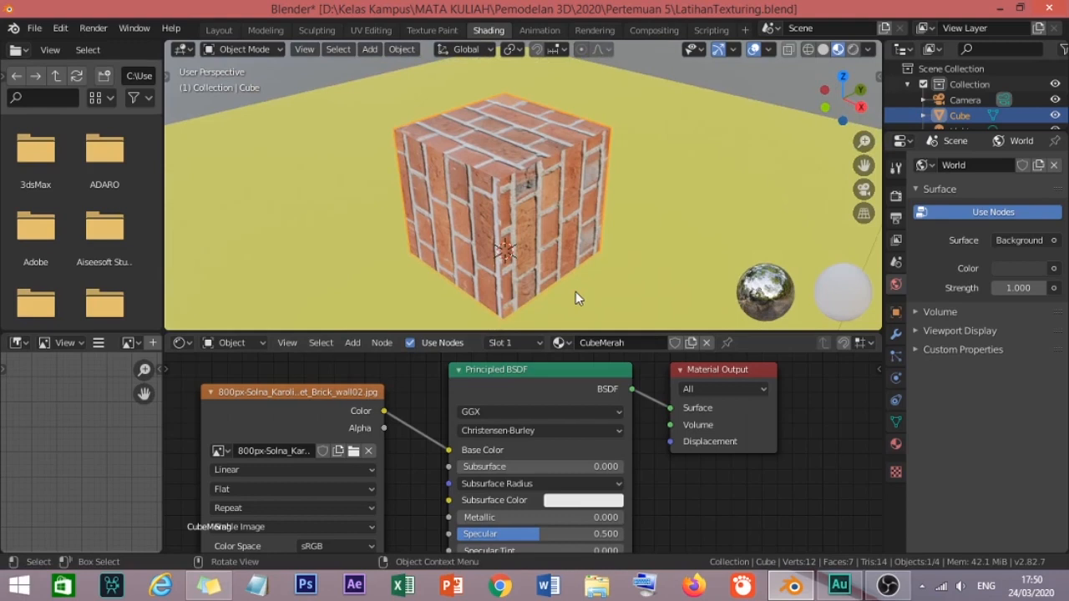
scroll(575, 291, "down", 4)
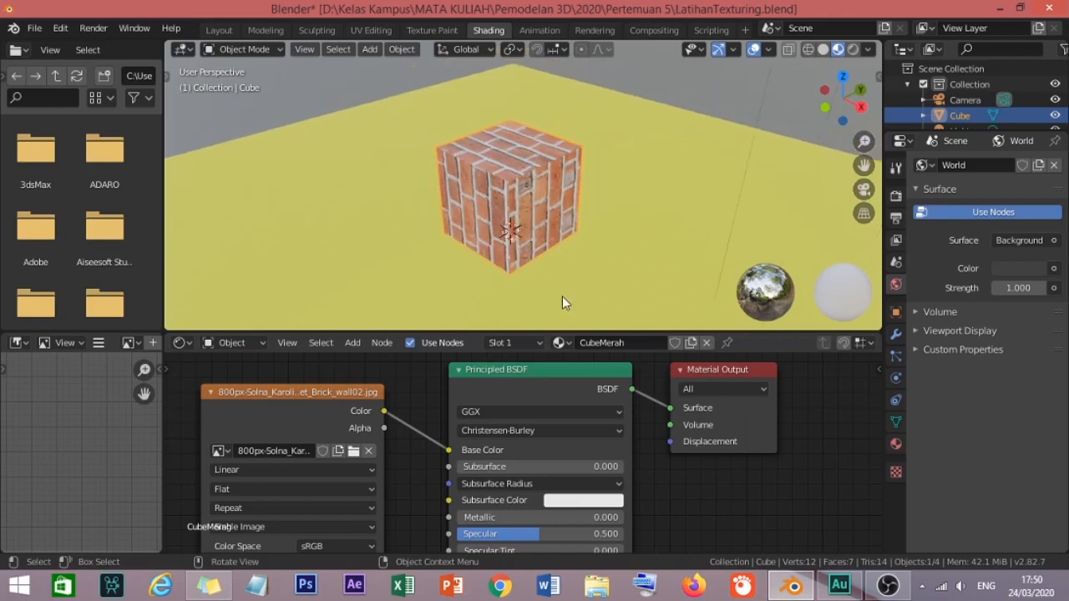
mouse_move(567, 238)
middle_mouse_down()
mouse_move(518, 224)
mouse_move(532, 240)
mouse_move(602, 255)
mouse_move(576, 268)
mouse_move(569, 239)
middle_mouse_up()
scroll(603, 255, "down", 2)
scroll(540, 187, "up", 4)
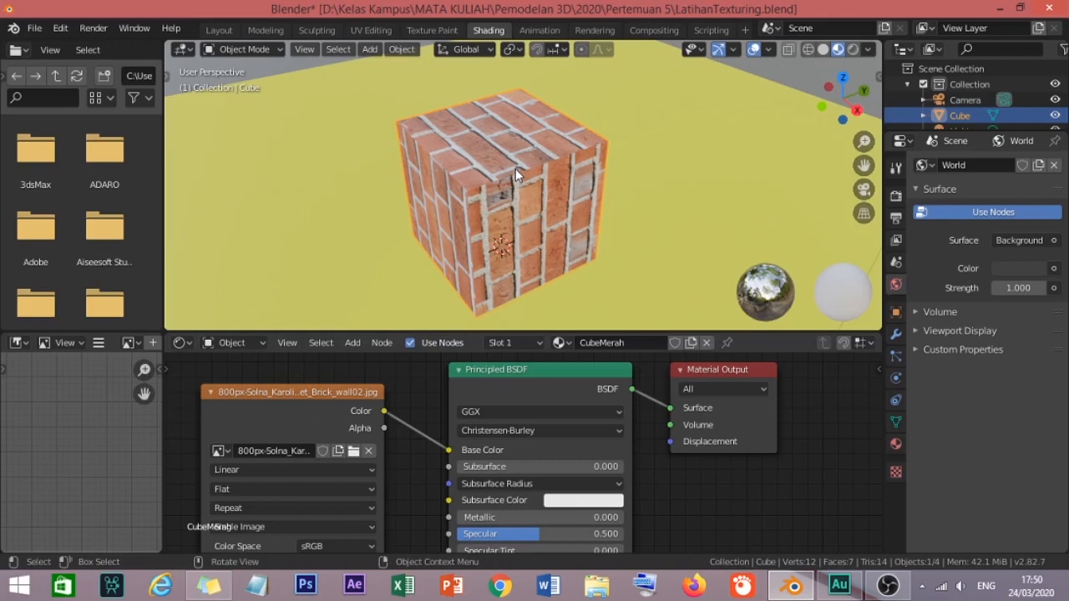
scroll(522, 189, "down", 2)
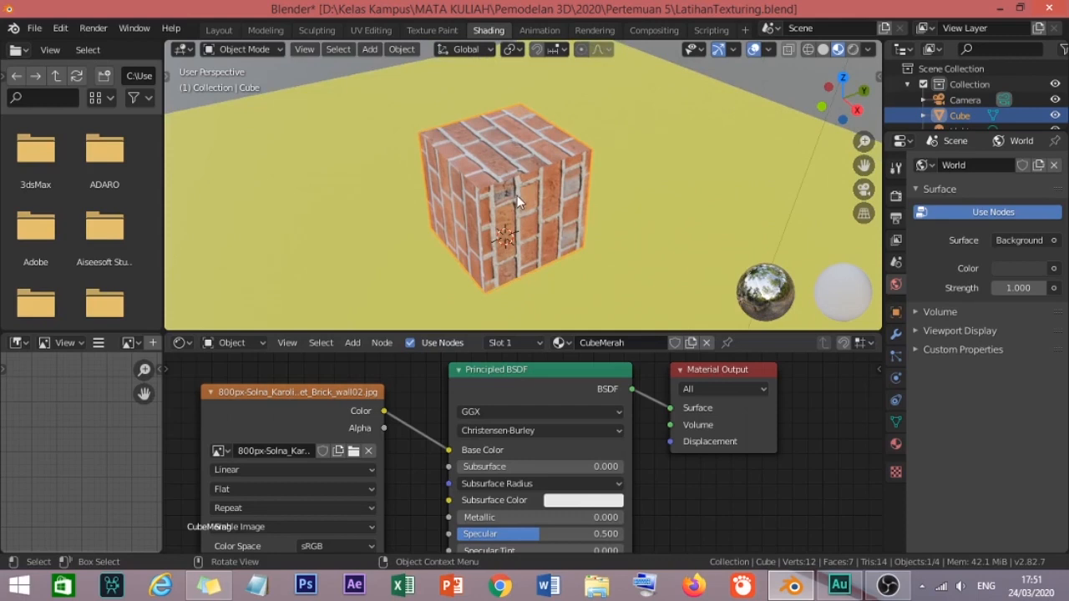
Add an Image Texture node to the floor plane's Kuning material and link its Color output to the Principled BSDF's Base Color.
left_click(668, 233)
scroll(668, 233, "down", 3)
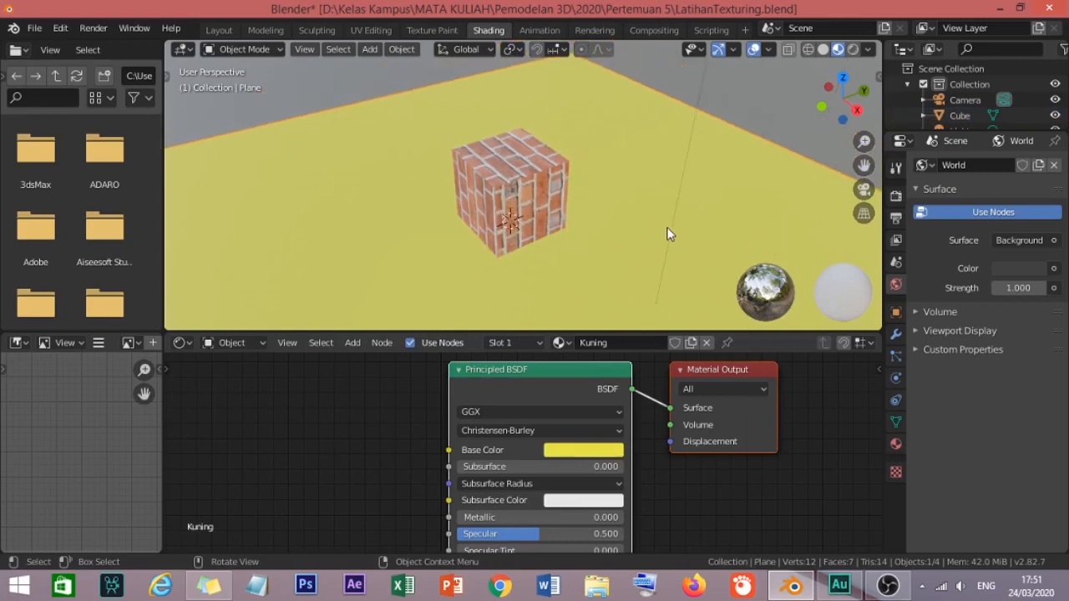
scroll(666, 235, "down", 2)
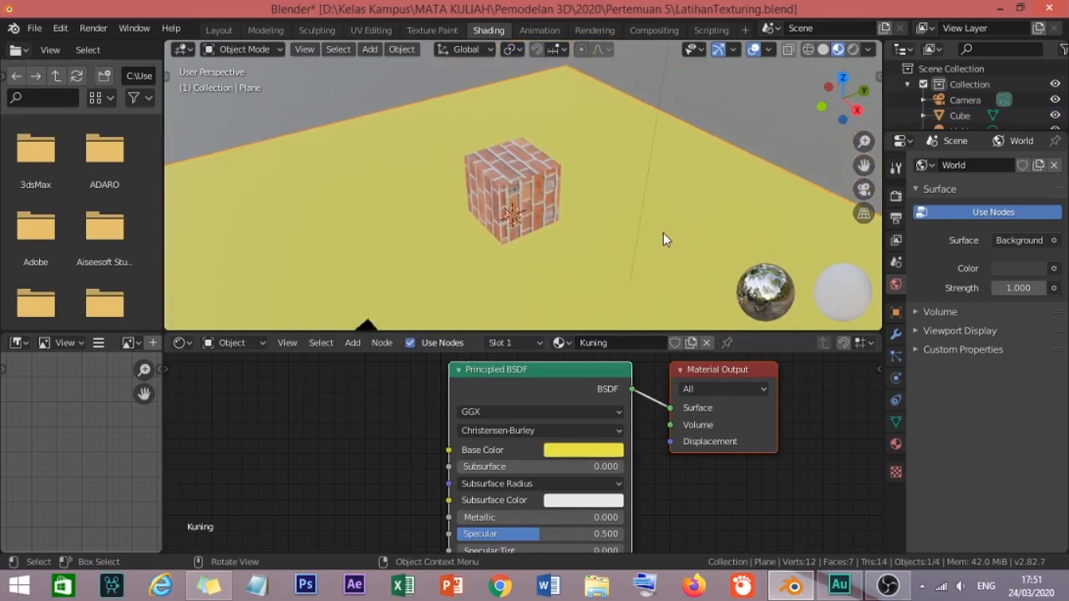
middle_click_drag(658, 253, 625, 217)
scroll(625, 217, "down", 2)
scroll(625, 218, "up", 1)
scroll(626, 218, "down", 1)
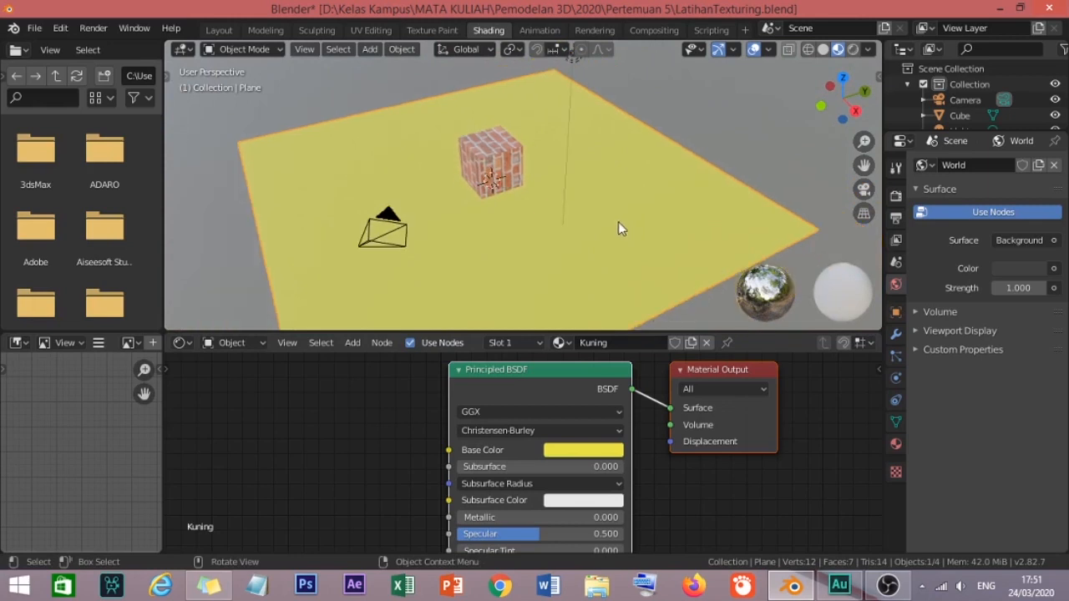
key("shift+a")
mouse_move(304, 451)
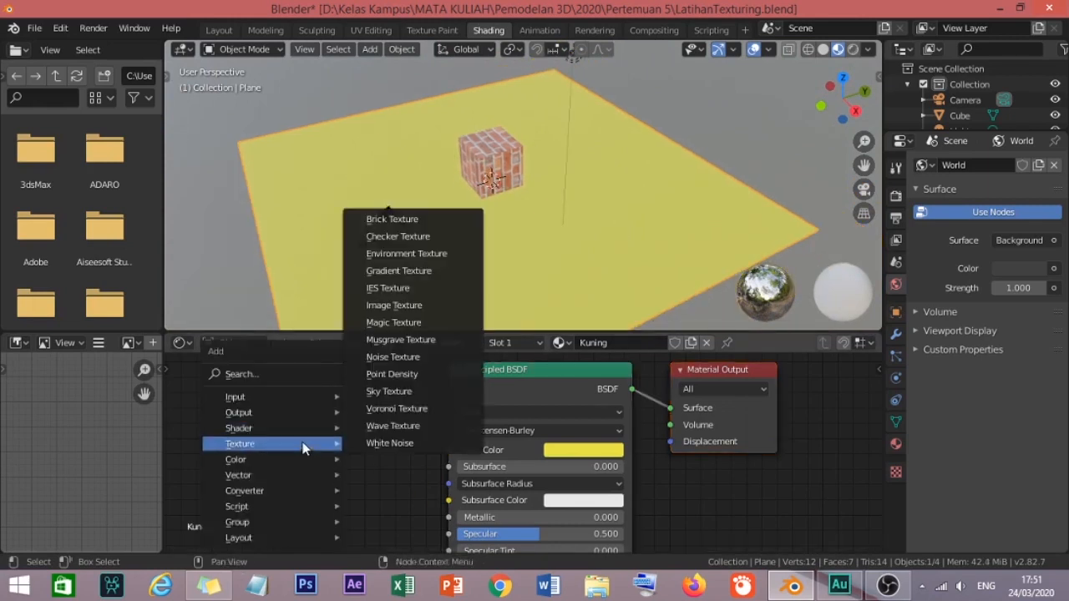
left_click(421, 305)
left_click(214, 392)
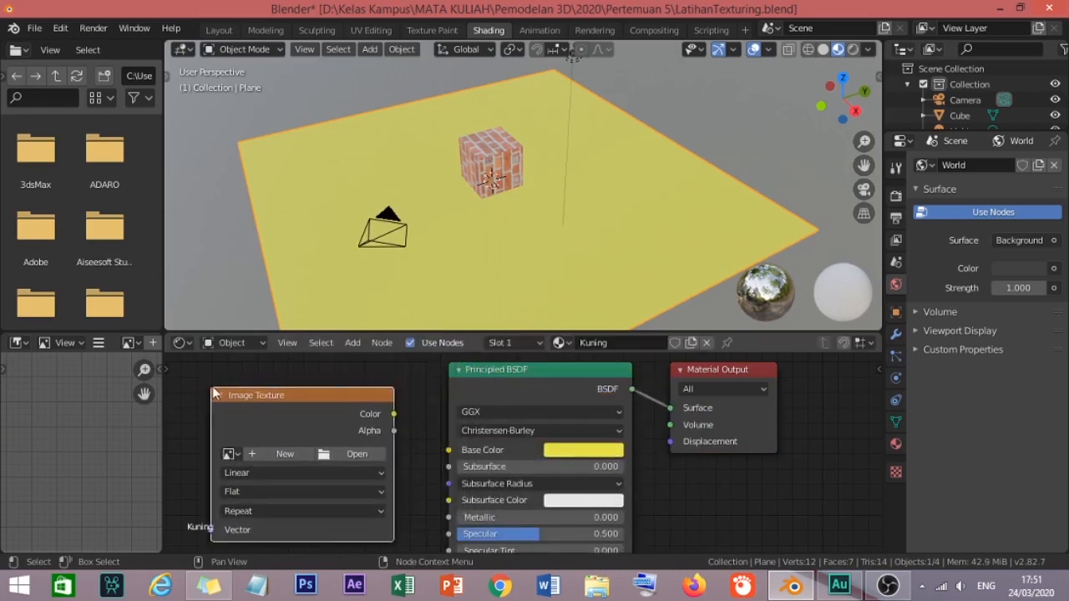
left_click_drag(393, 413, 454, 450)
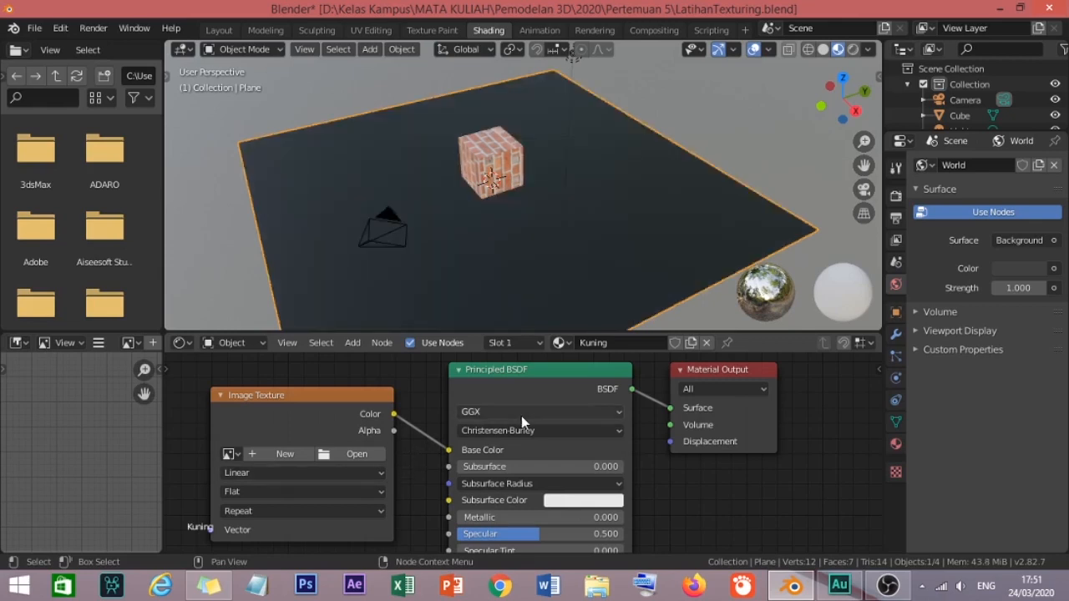
Load the grass image rumput-golf.jpg into the plane's Image Texture node.
left_click(366, 444)
left_click(361, 452)
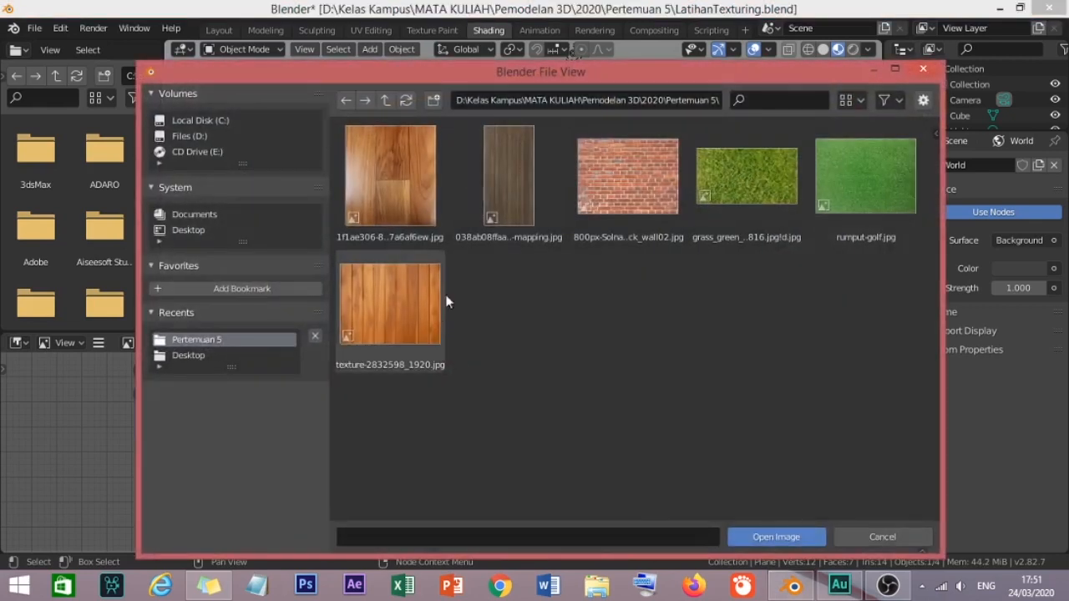
double_click(843, 193)
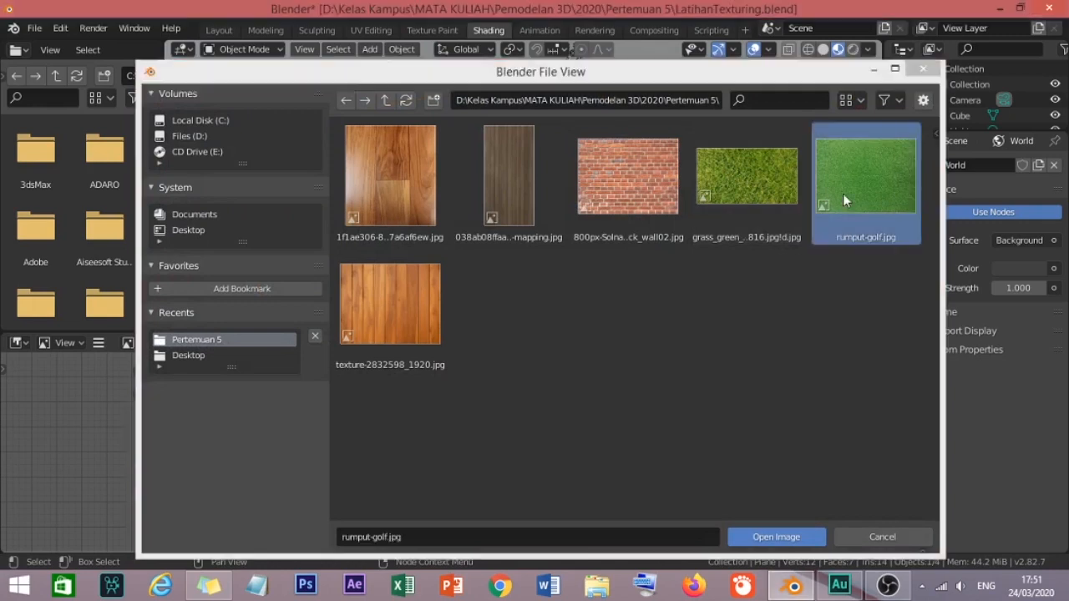
middle_click_drag(488, 221, 540, 238)
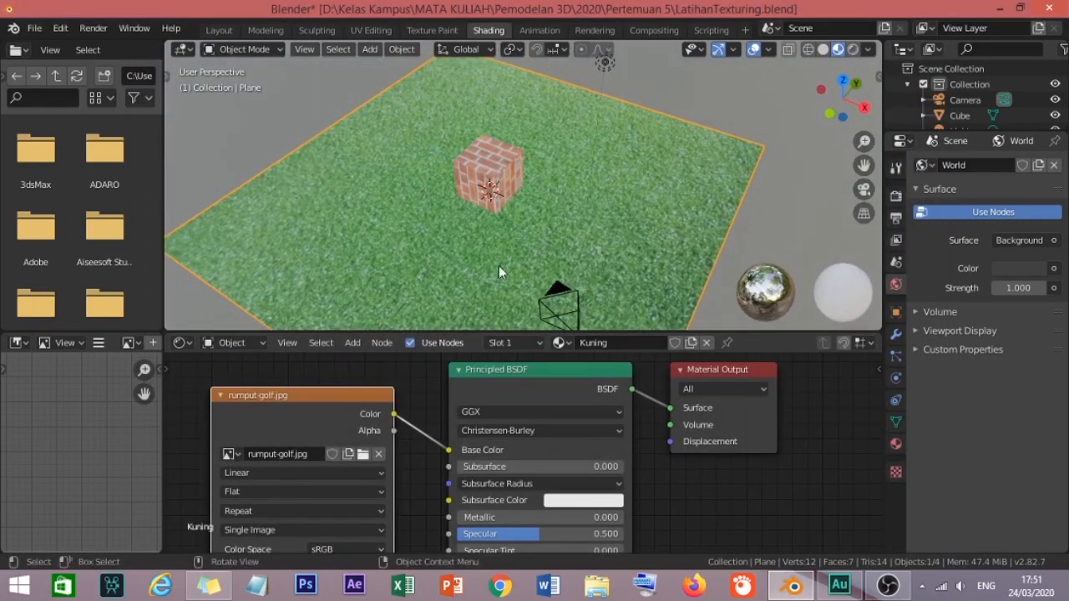
Set the image in the plane's Image Texture node to the wood plank file texture-2832598_1920.jpg.
left_click(348, 454)
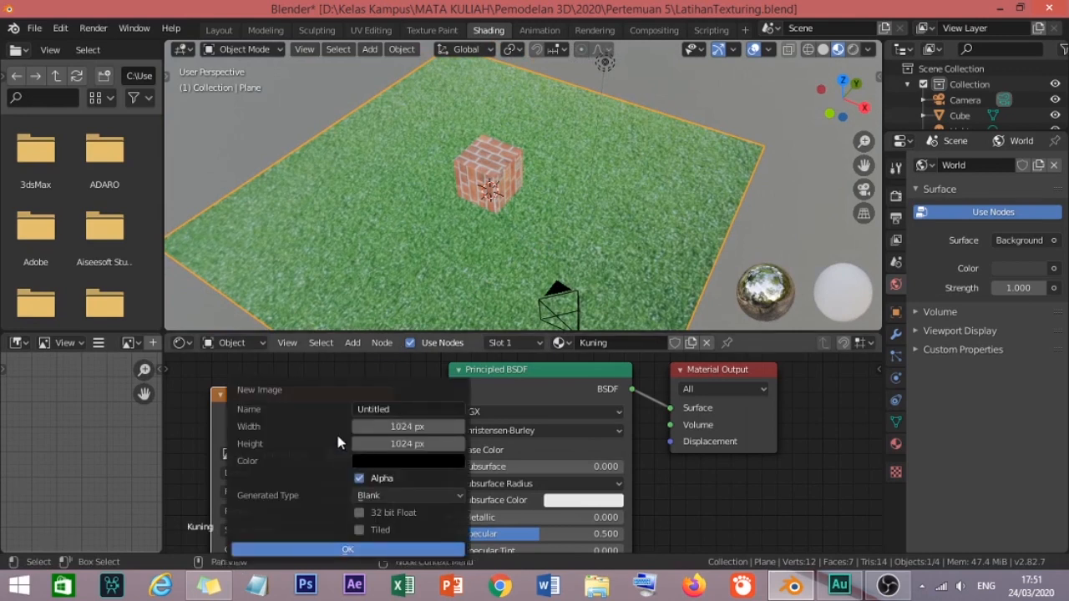
left_click(200, 420)
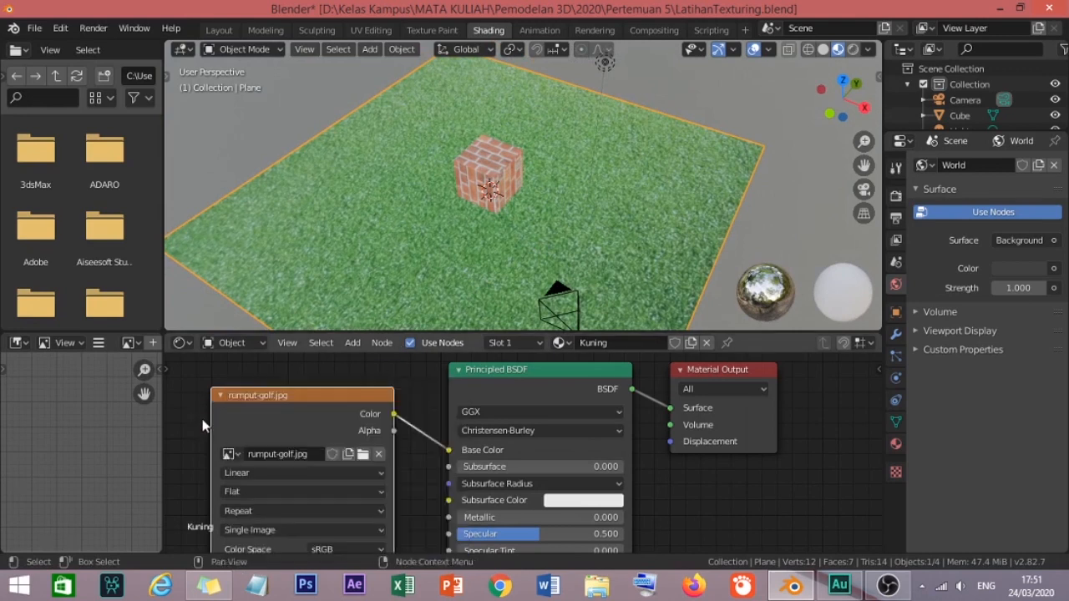
left_click(362, 454)
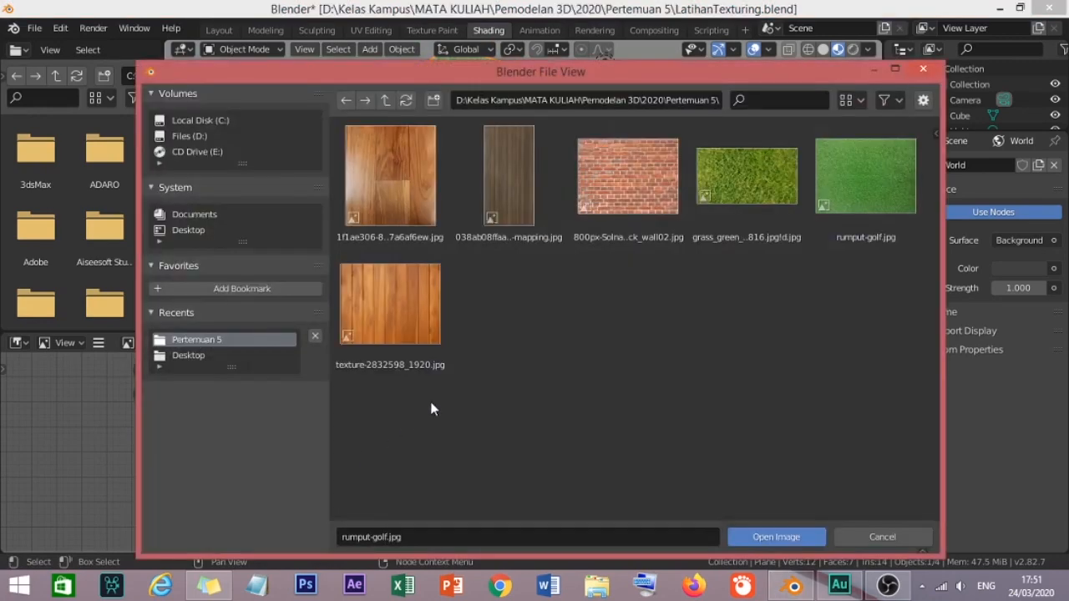
double_click(393, 303)
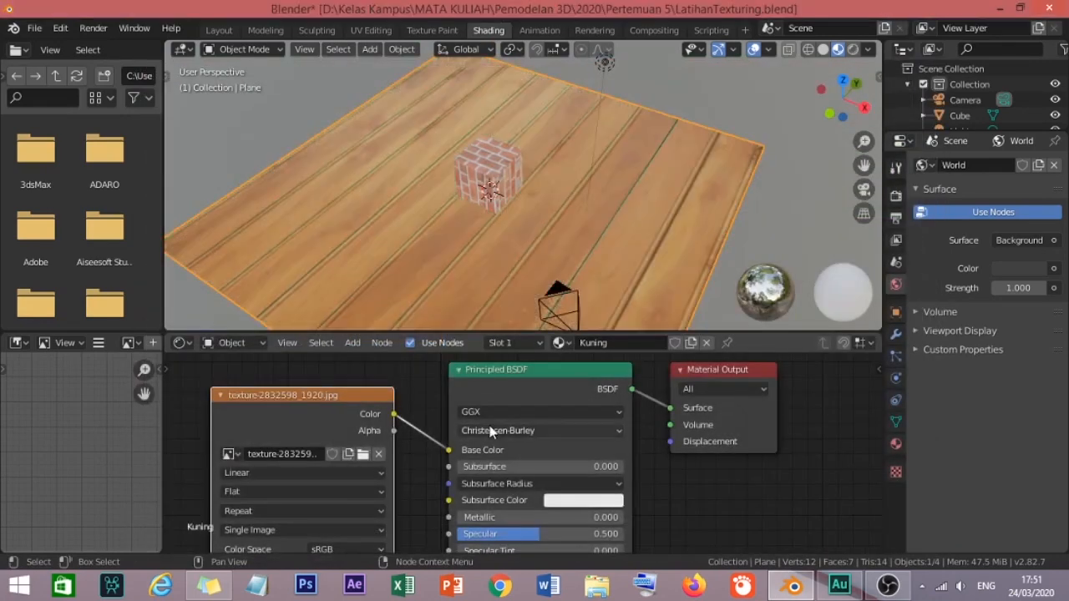
Inspect the wood texture on the plane and the brick texture on the cube up close and from farther away.
scroll(487, 184, "up", 6)
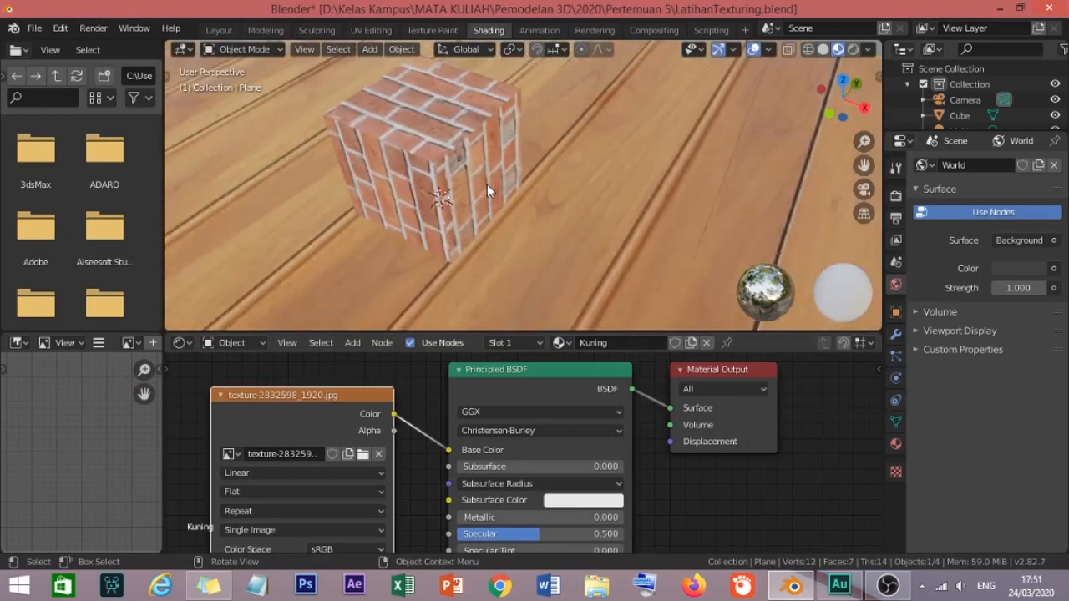
middle_click_drag(487, 184, 557, 222, "shift")
scroll(523, 214, "down", 4)
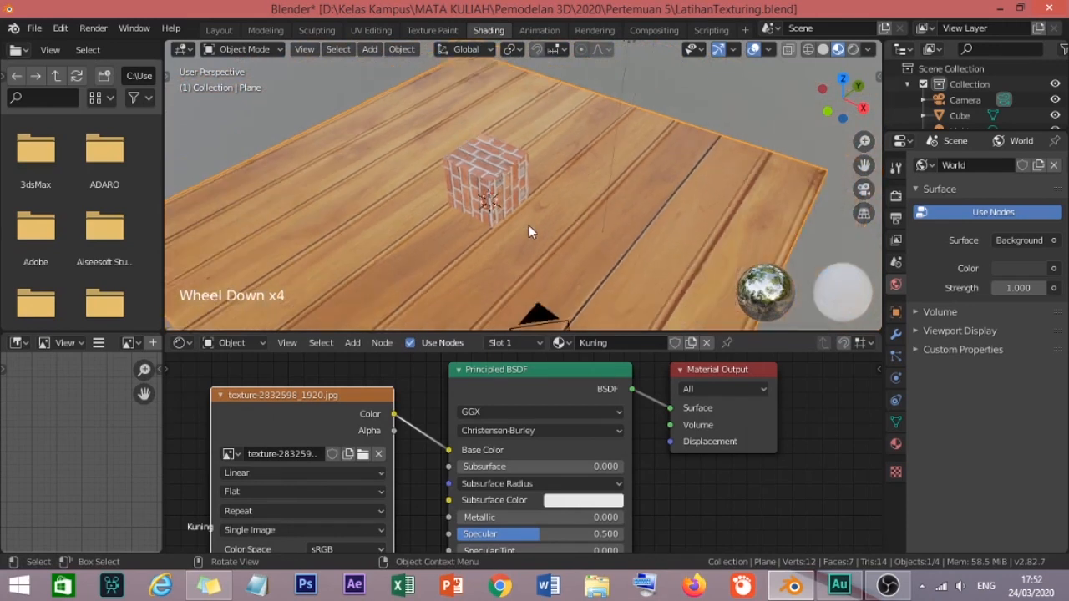
scroll(527, 235, "down", 1)
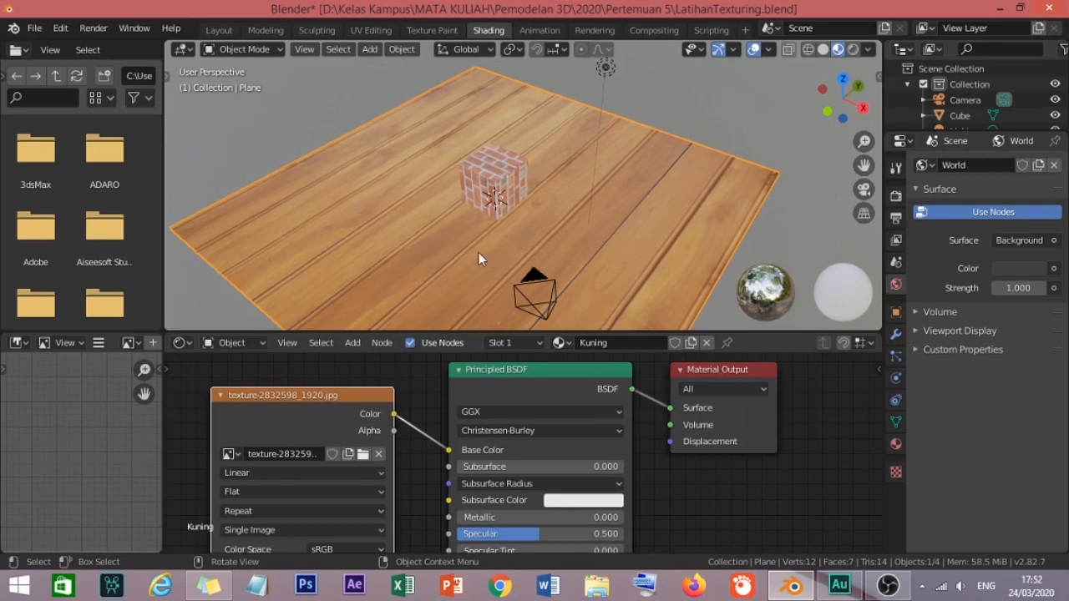
middle_click_drag(448, 240, 440, 235)
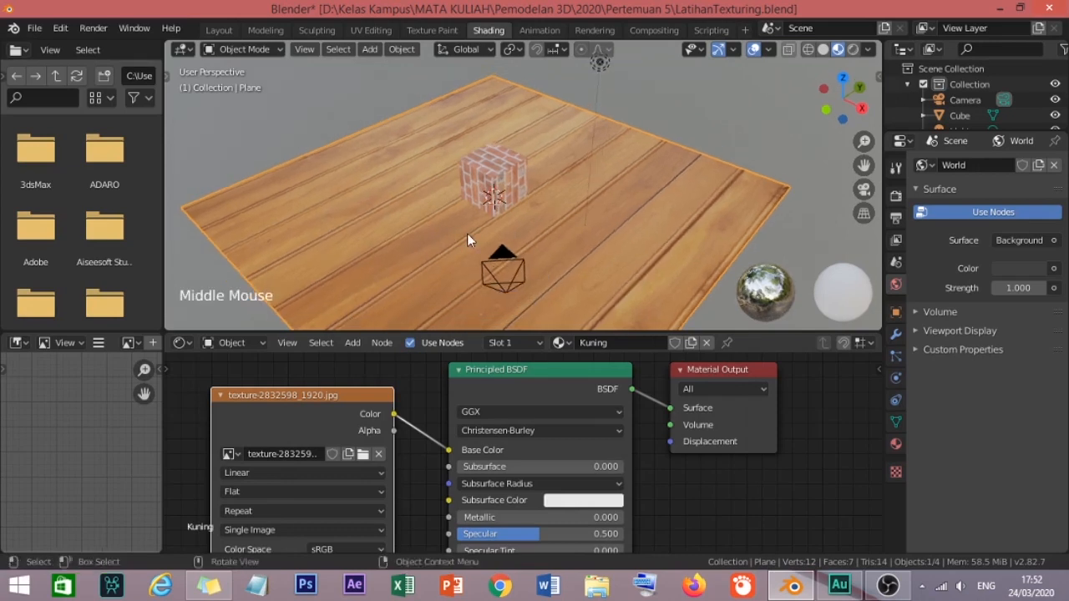
scroll(467, 237, "up", 2)
middle_click_drag(507, 247, 513, 243, "shift")
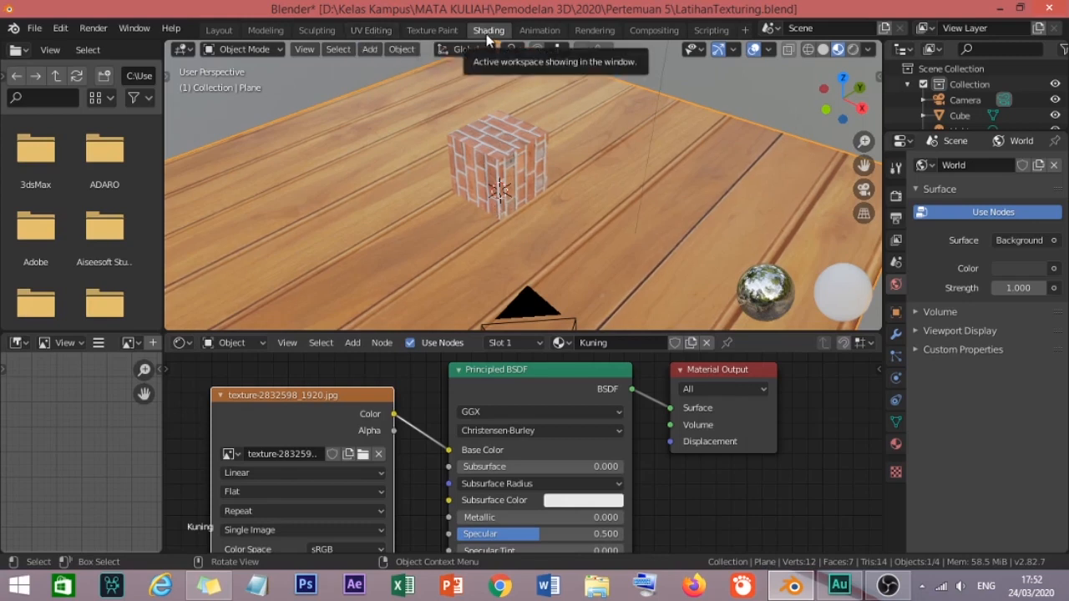
Switch to the UV Editing workspace and bring the plane's whole UV layout over the wood image into view.
left_click(368, 29)
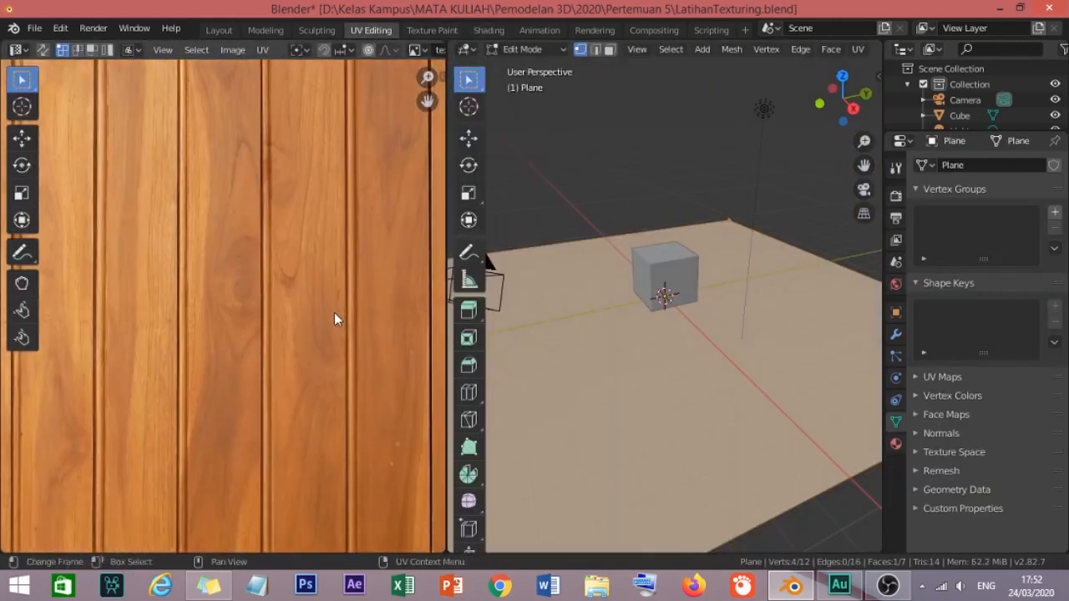
scroll(334, 318, "down", 3)
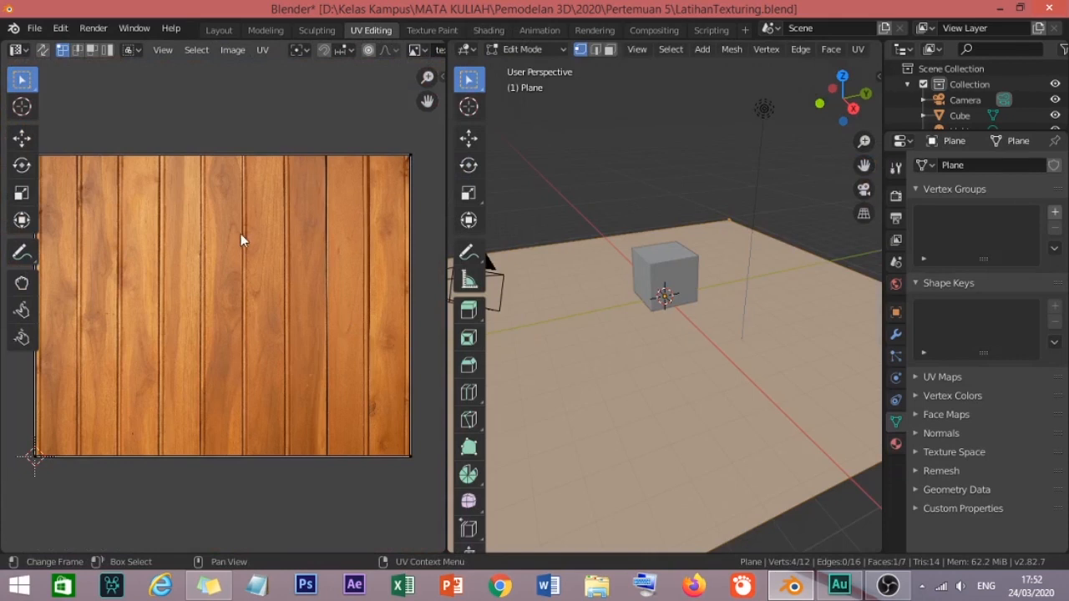
left_click(25, 51)
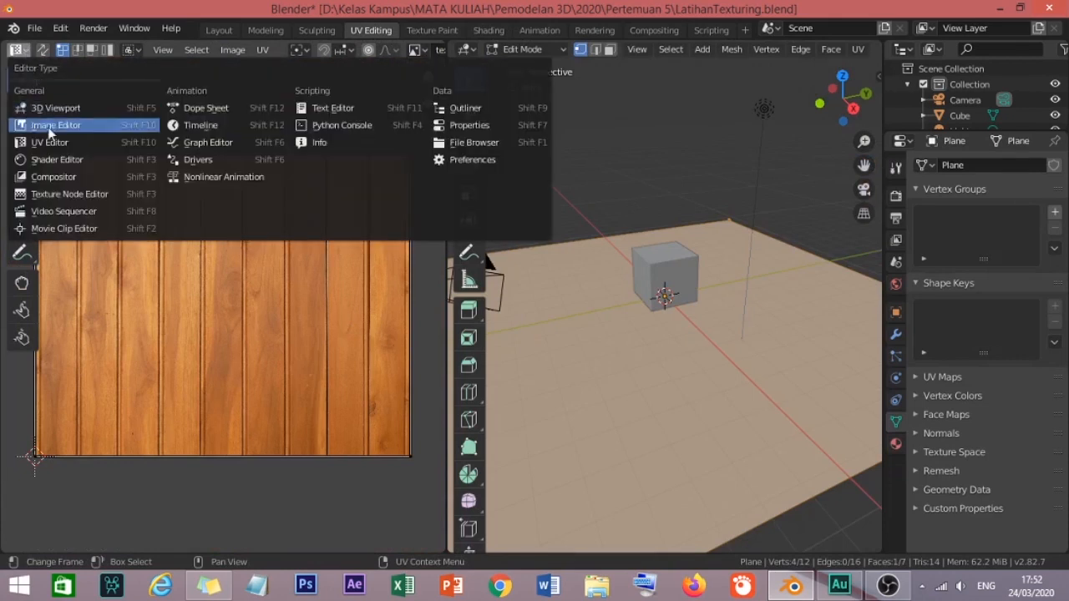
middle_click_drag(637, 204, 660, 313)
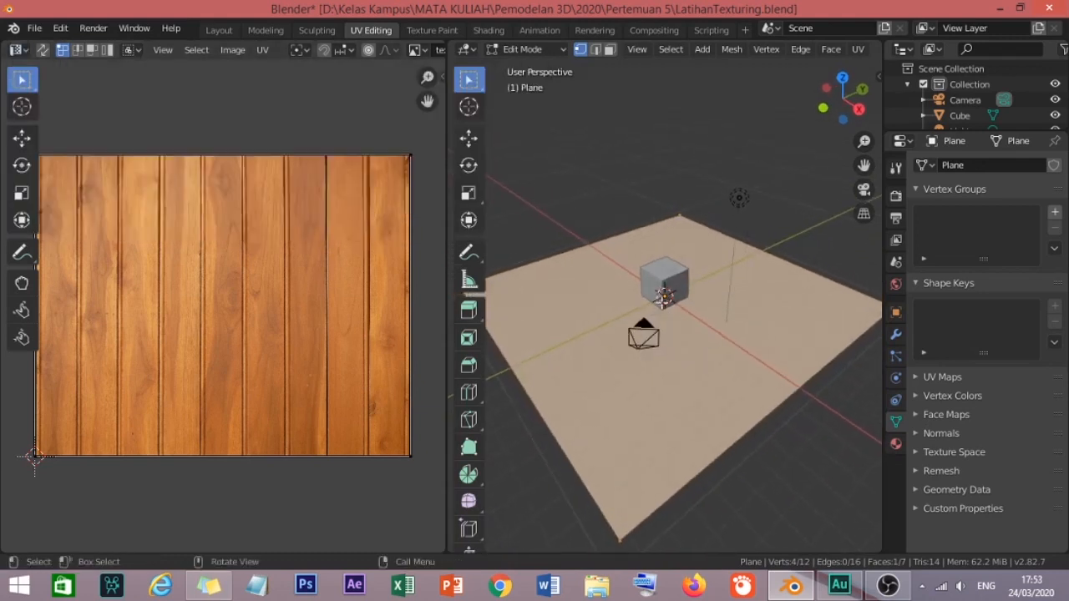
scroll(660, 313, "up", 3)
left_click(468, 49)
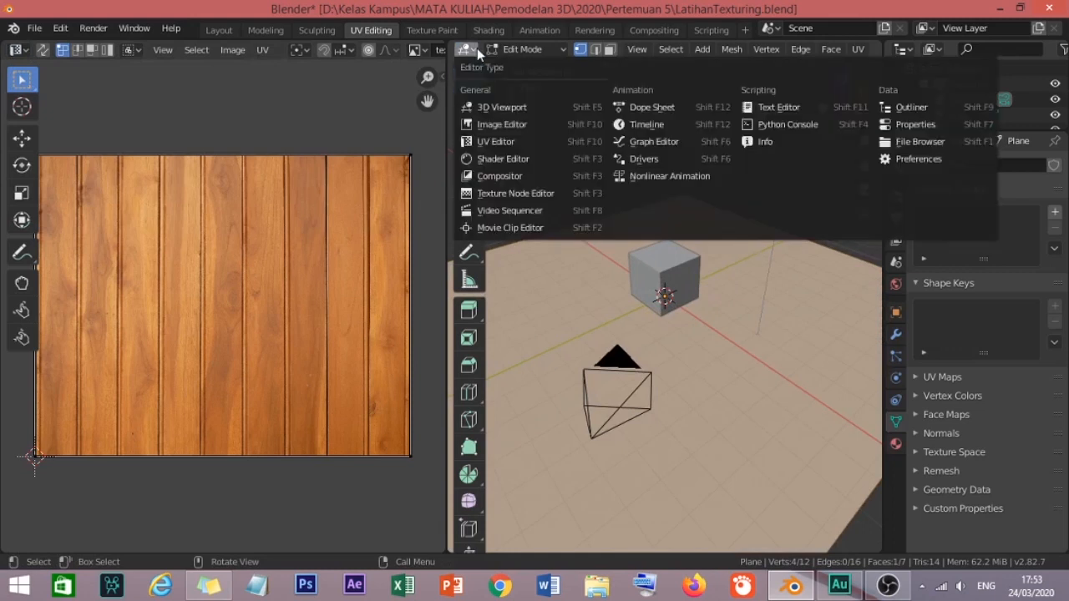
left_click(477, 47)
middle_click_drag(655, 319, 699, 331)
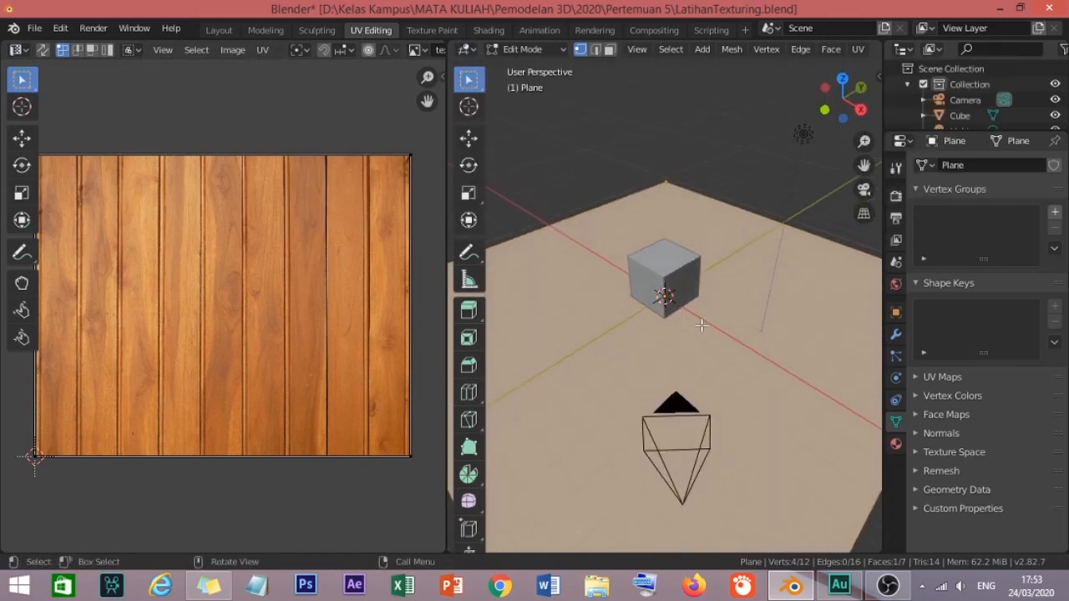
Set the 3D viewport shading to Material Preview so the wood and brick textures are displayed beside the UV layout.
key("z")
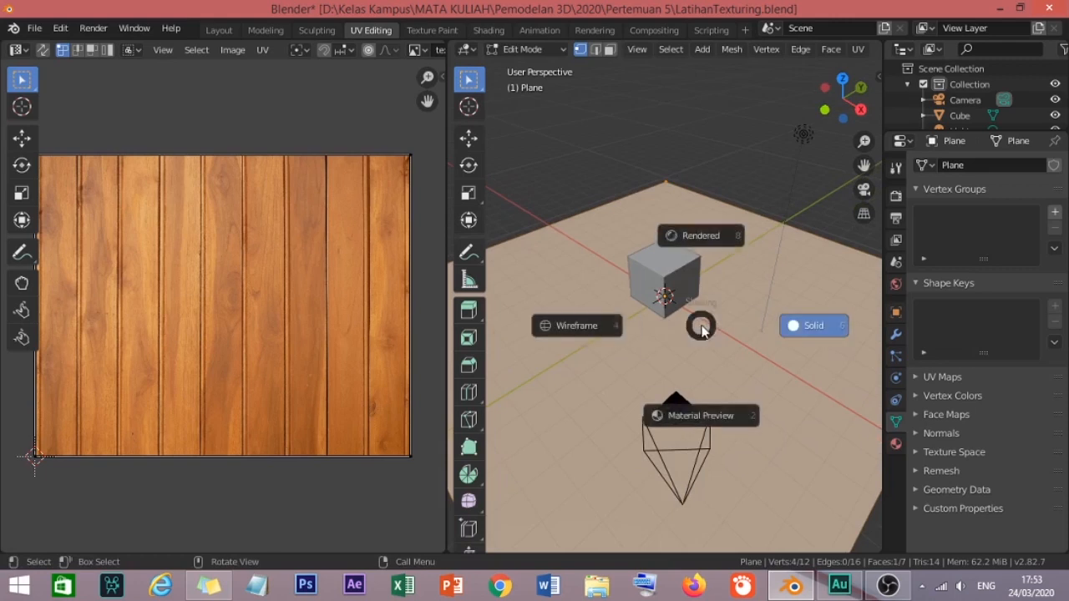
left_click(723, 416)
middle_click_drag(721, 409, 717, 363)
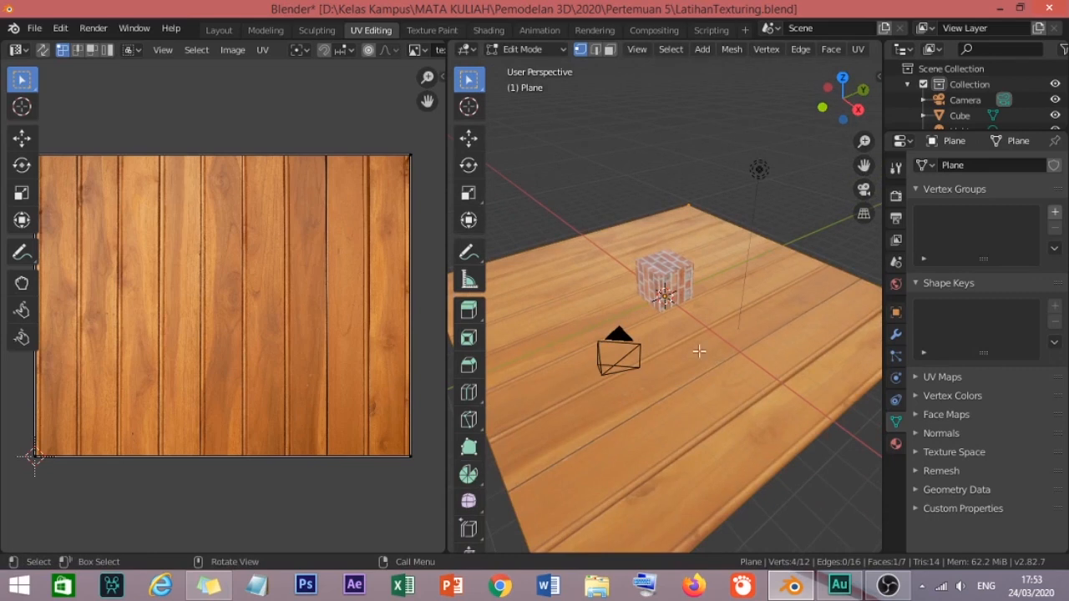
scroll(367, 316, "down", 1)
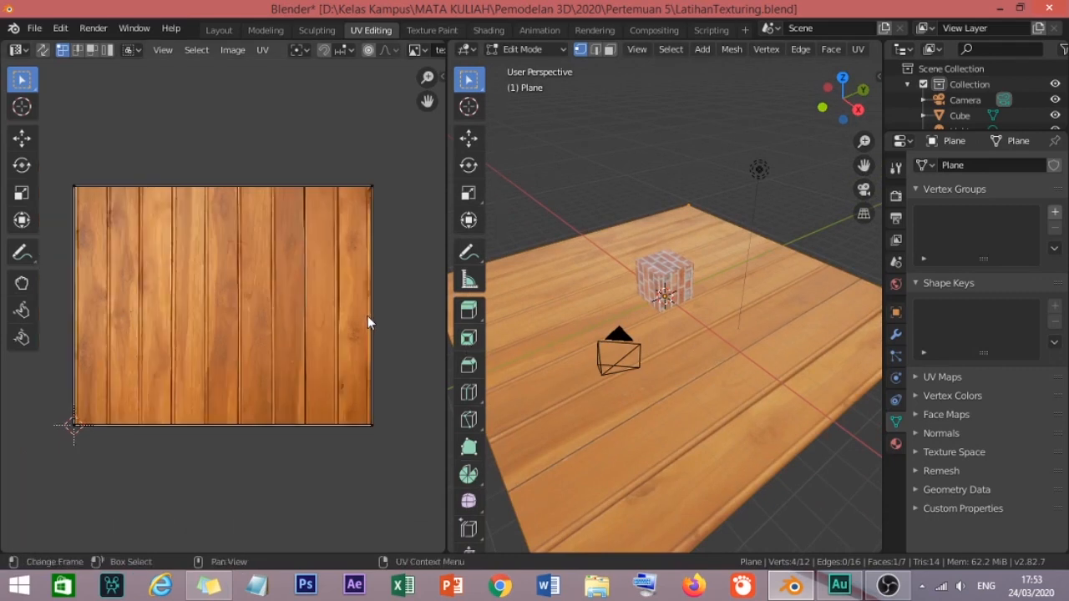
scroll(665, 394, "down", 2)
middle_click_drag(665, 394, 646, 453)
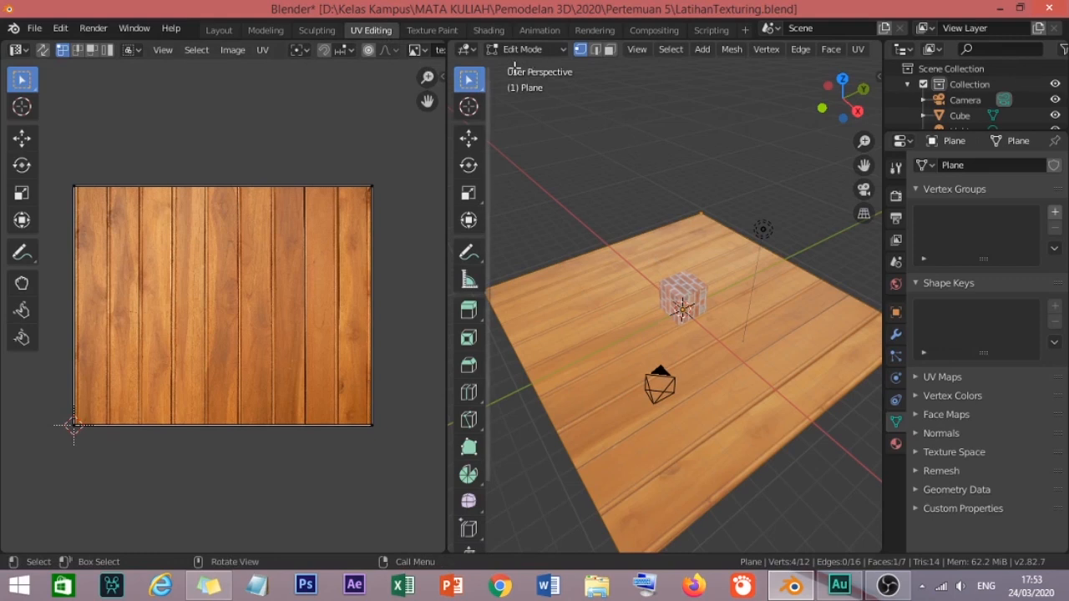
Turn on face selection in both editors, select the plane's UV face and scale it up beyond the wood image.
left_click(609, 50)
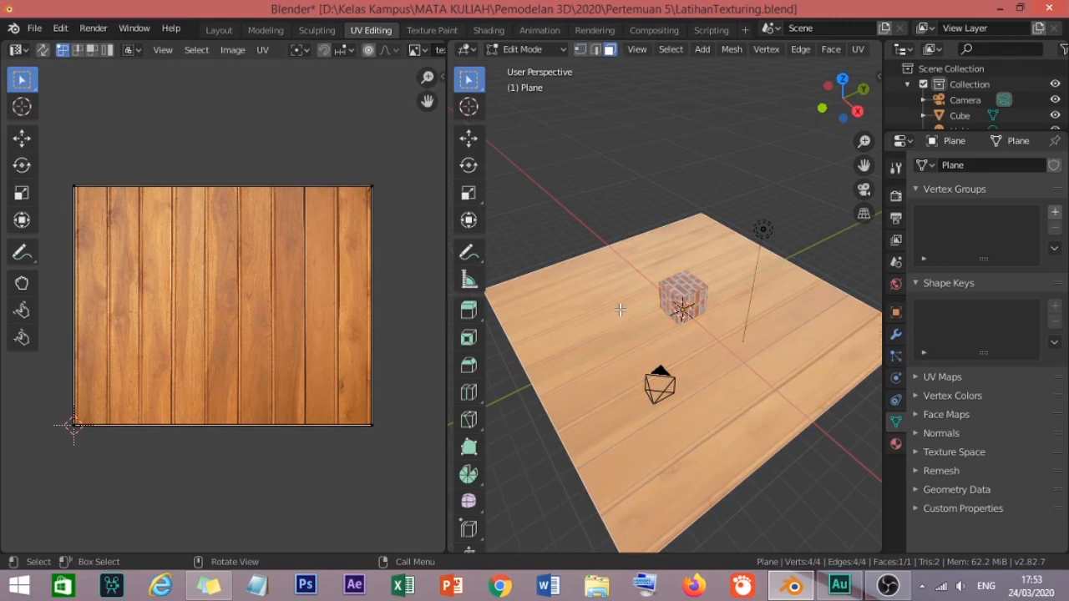
left_click(93, 51)
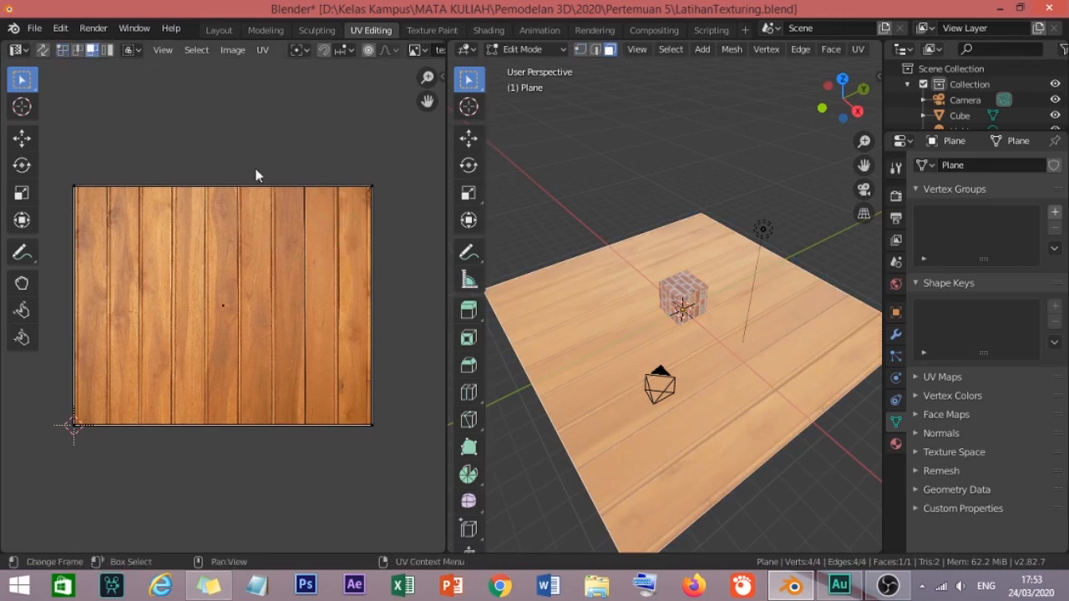
left_click_drag(59, 157, 442, 465)
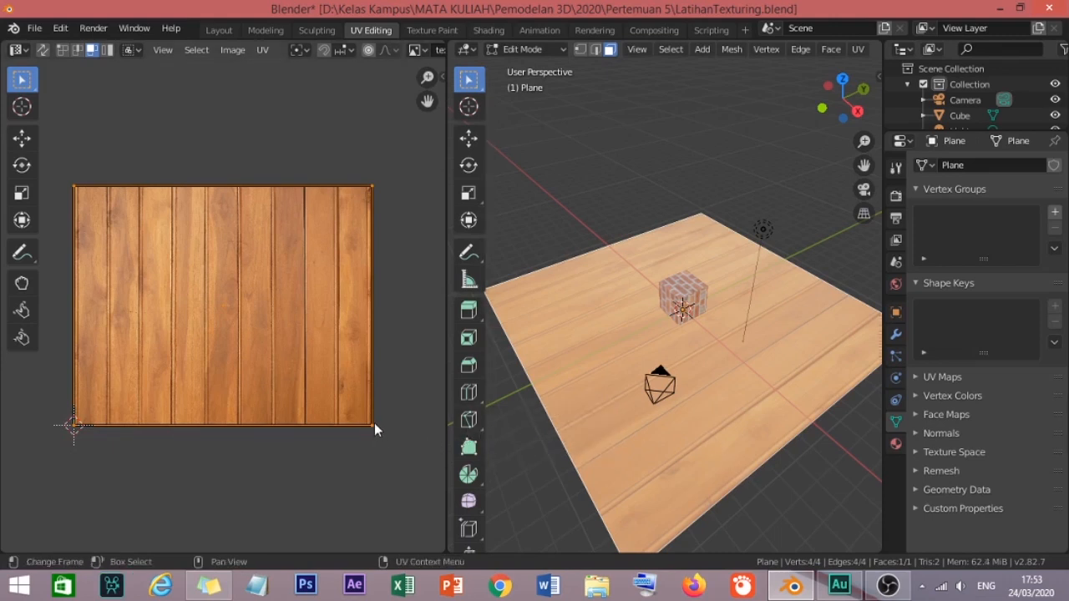
key("s")
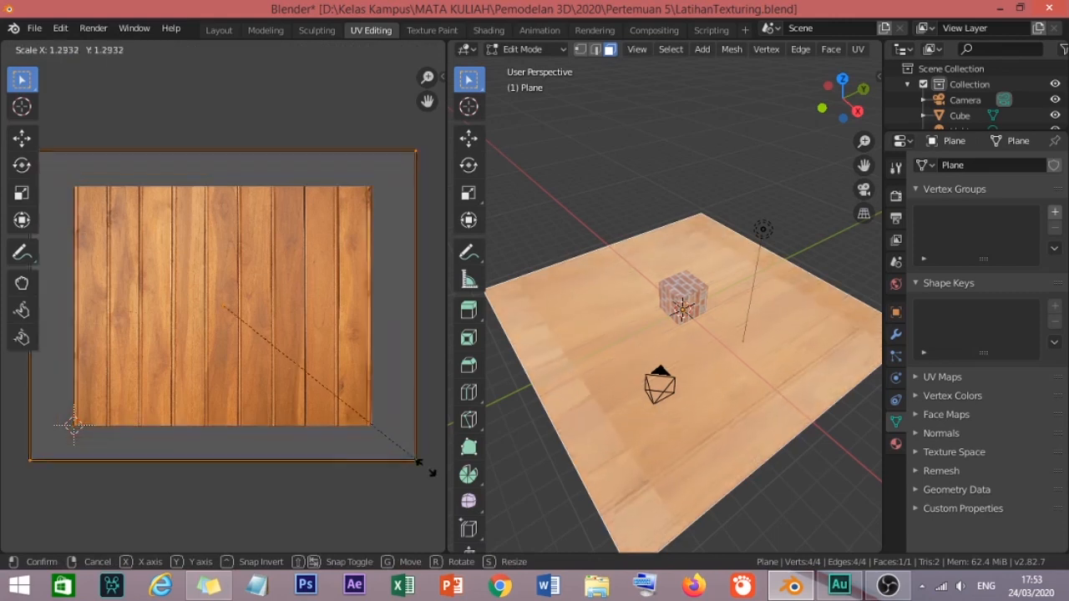
left_click(54, 536)
Reselect the plane's face and scale its UV layout down until it fits inside the wood image.
left_click(537, 209)
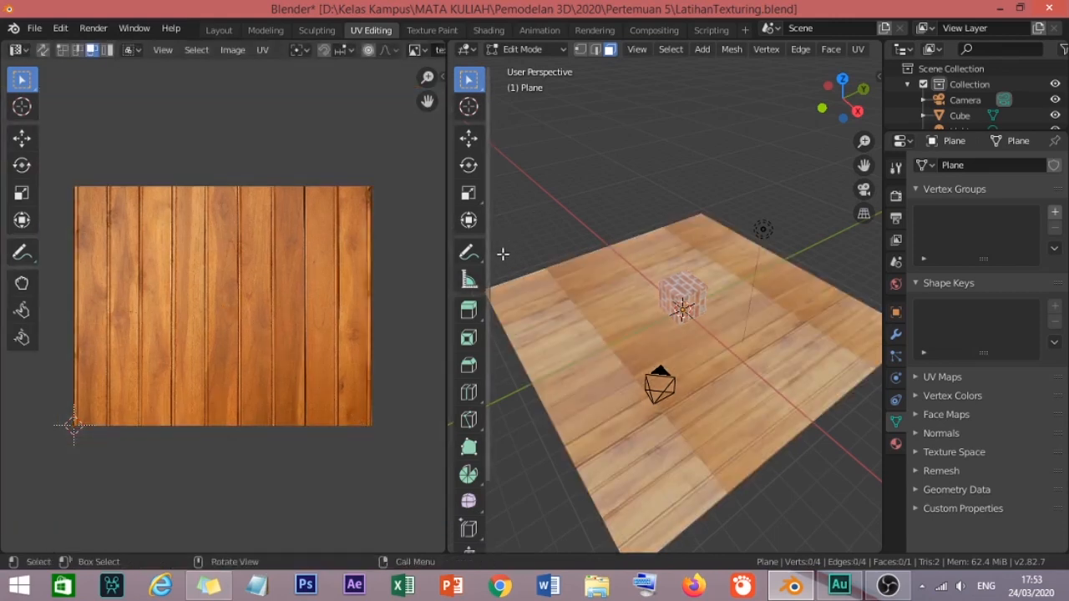
left_click_drag(110, 161, 408, 455)
scroll(388, 437, "down", 2)
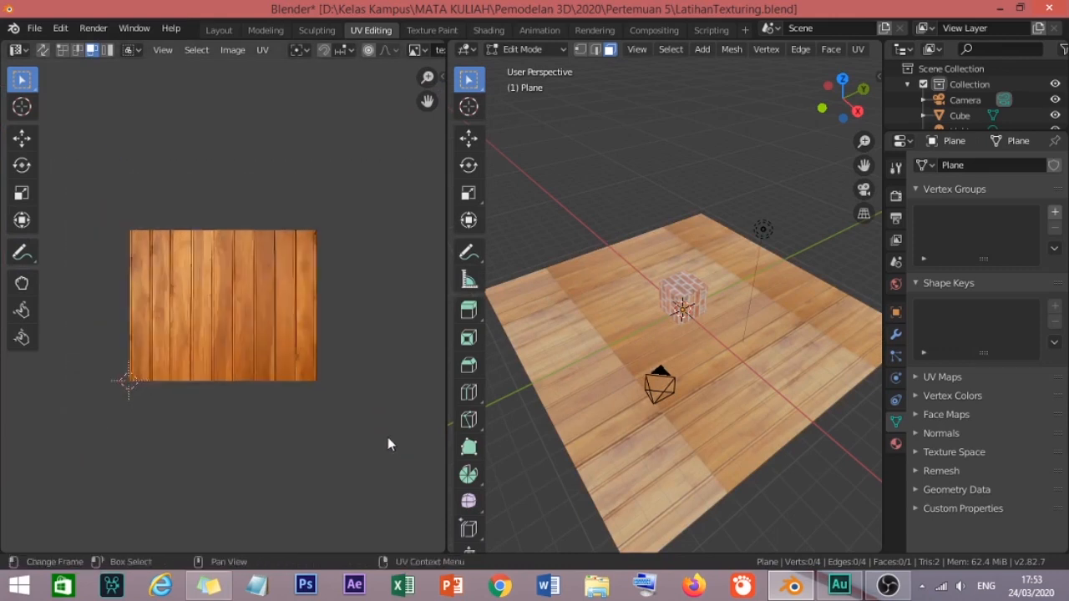
scroll(388, 437, "down", 3)
key("a")
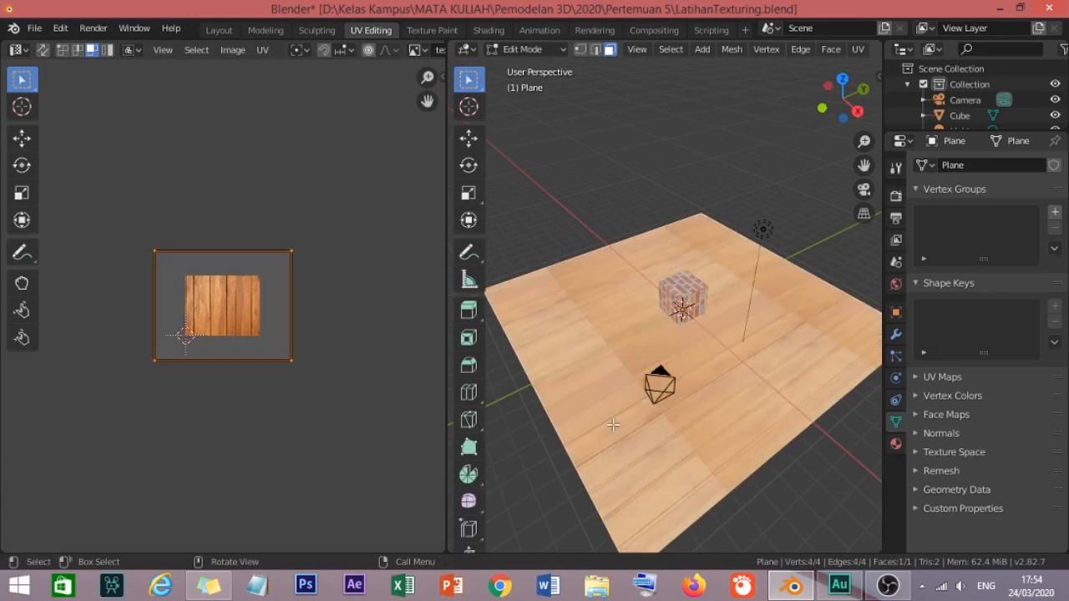
left_click_drag(134, 227, 340, 416)
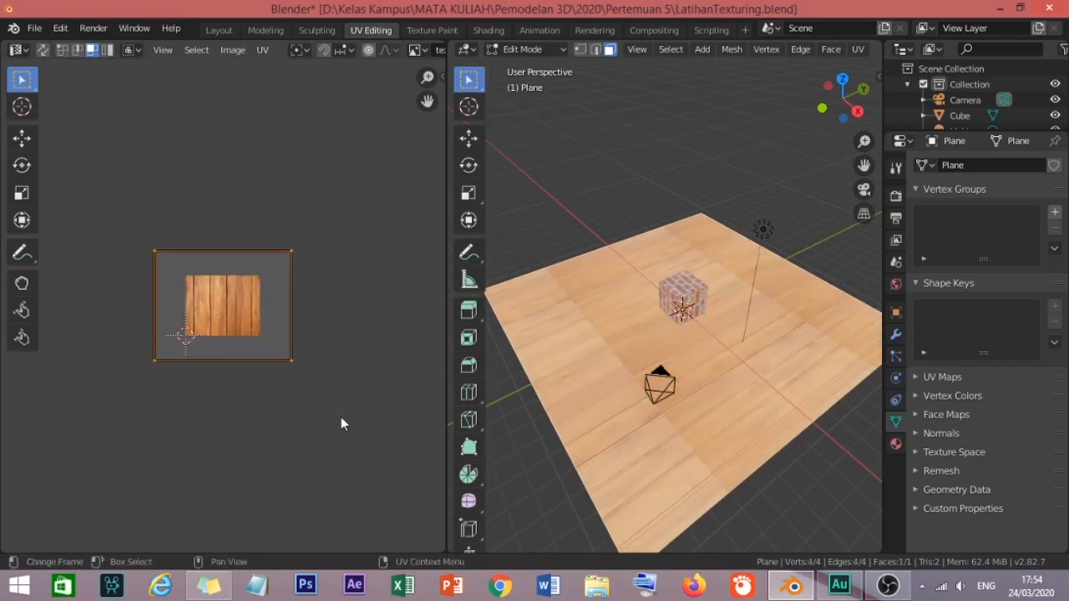
key("s")
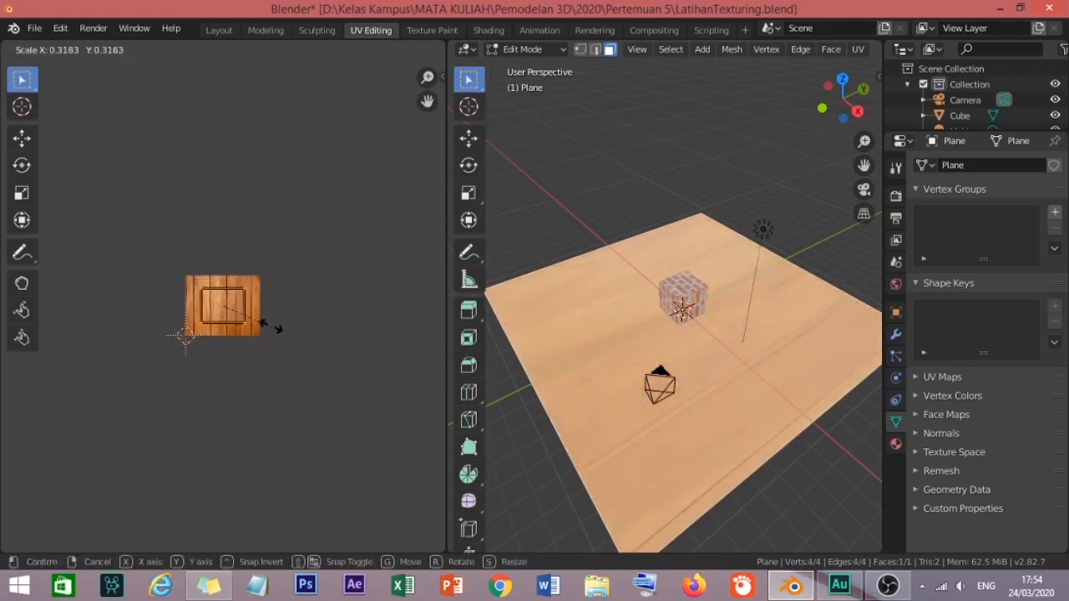
left_click(266, 321)
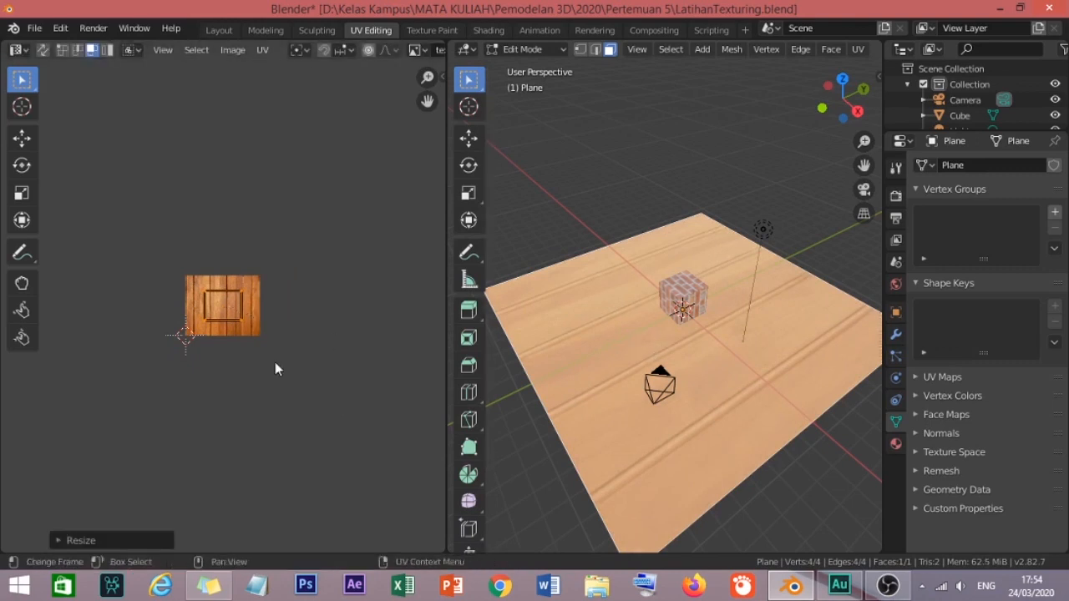
Scale the plane's UV layout up again until it extends well past the wood image on all sides.
key("s")
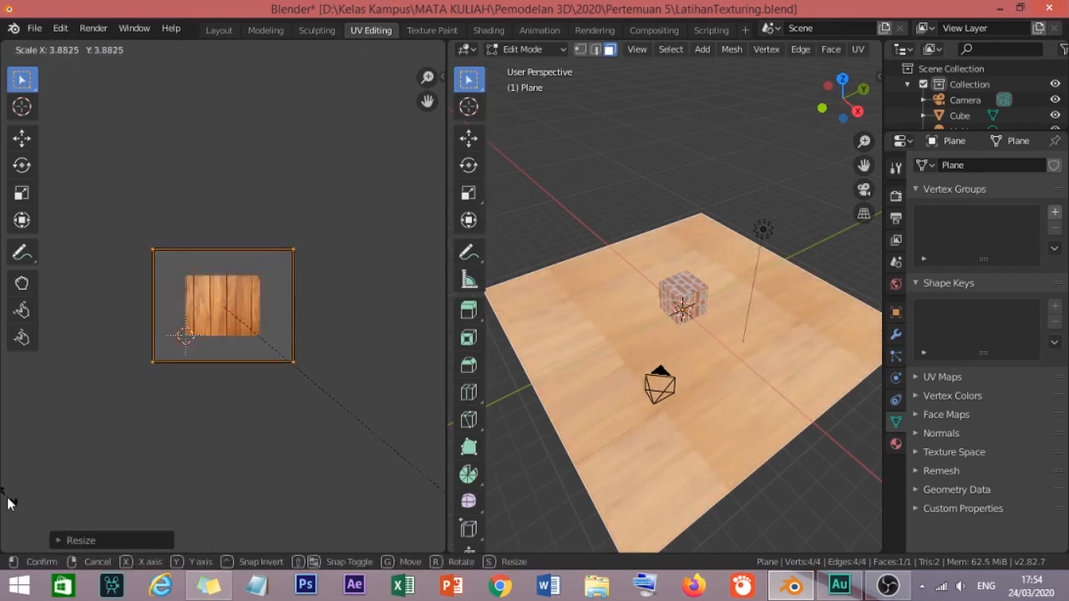
left_click(280, 479)
scroll(261, 354, "up", 2)
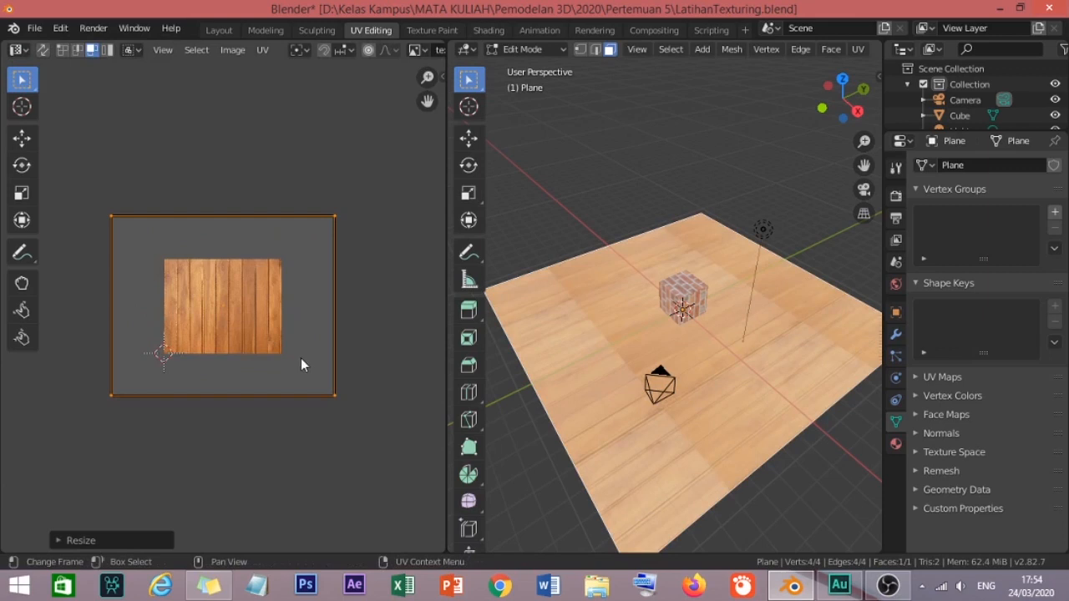
key("r")
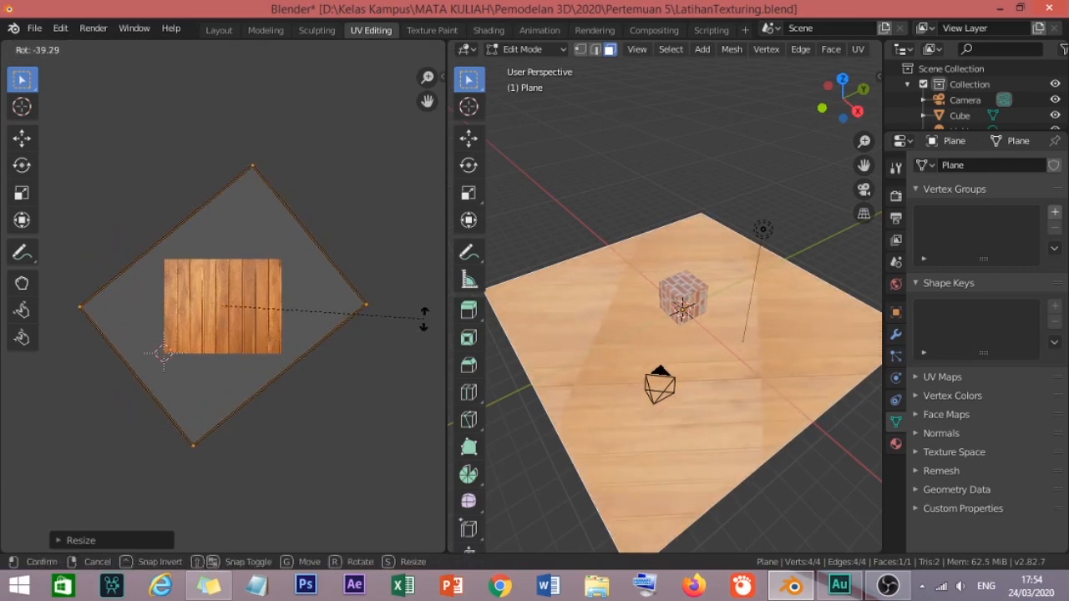
key("Escape")
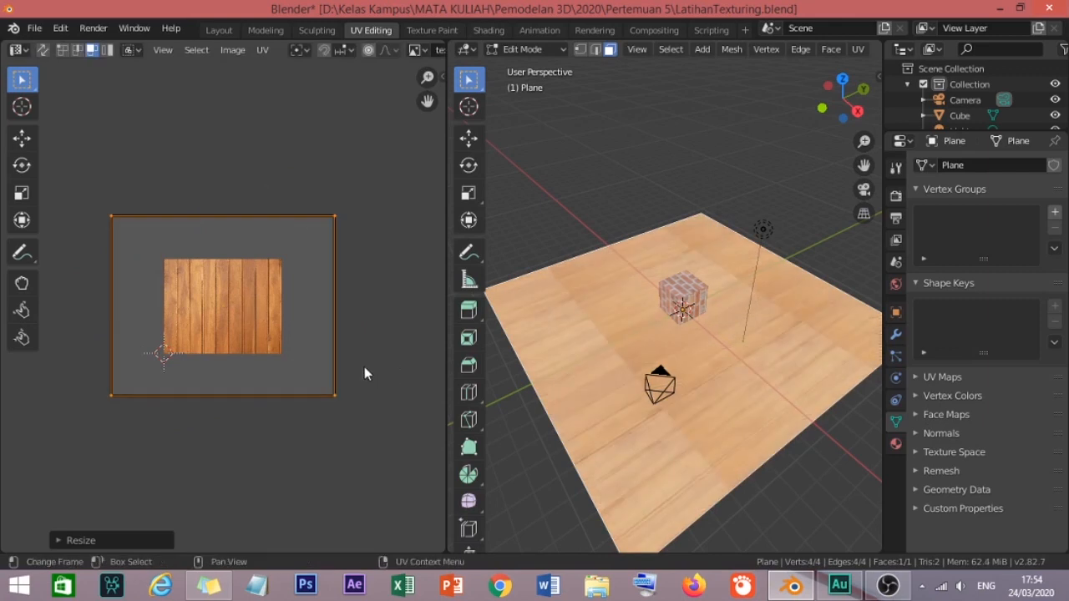
left_click(330, 400)
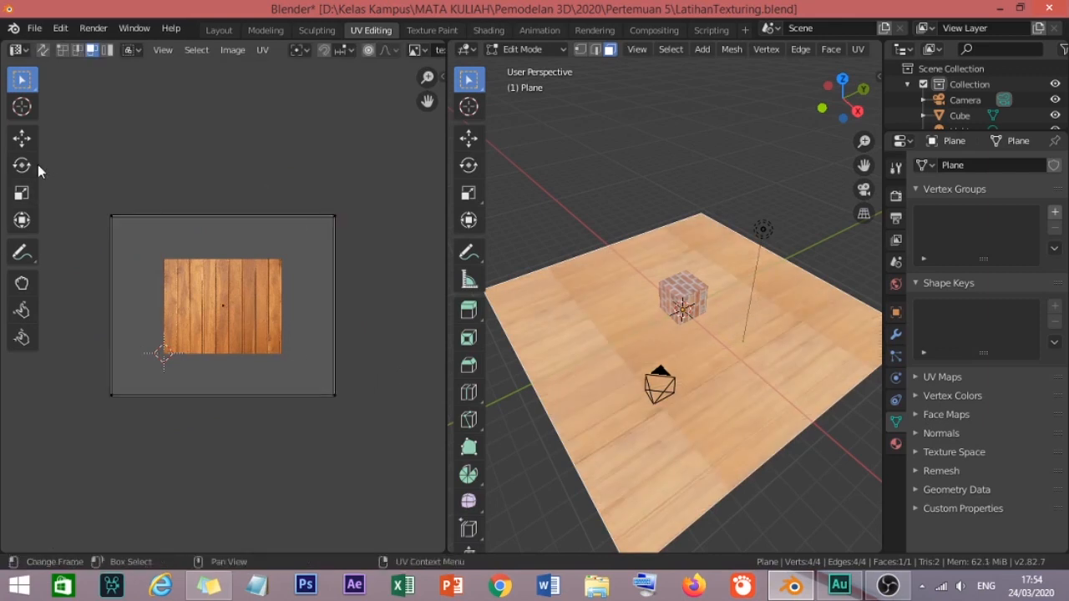
Select the whole UV face and narrow it horizontally with the Scale tool until it is nearly square.
left_click(19, 195)
left_click_drag(99, 207, 380, 411)
left_click_drag(283, 305, 267, 307)
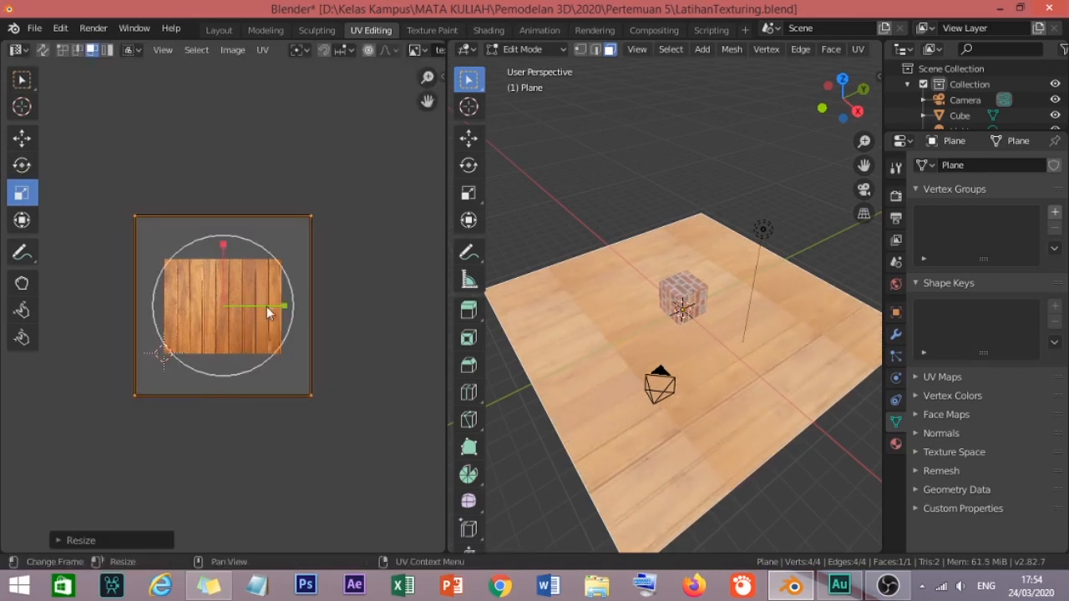
left_click(23, 81)
Rotate the plane's UV layout by 45 degrees and scale it down to fit within the wood image.
key("r")
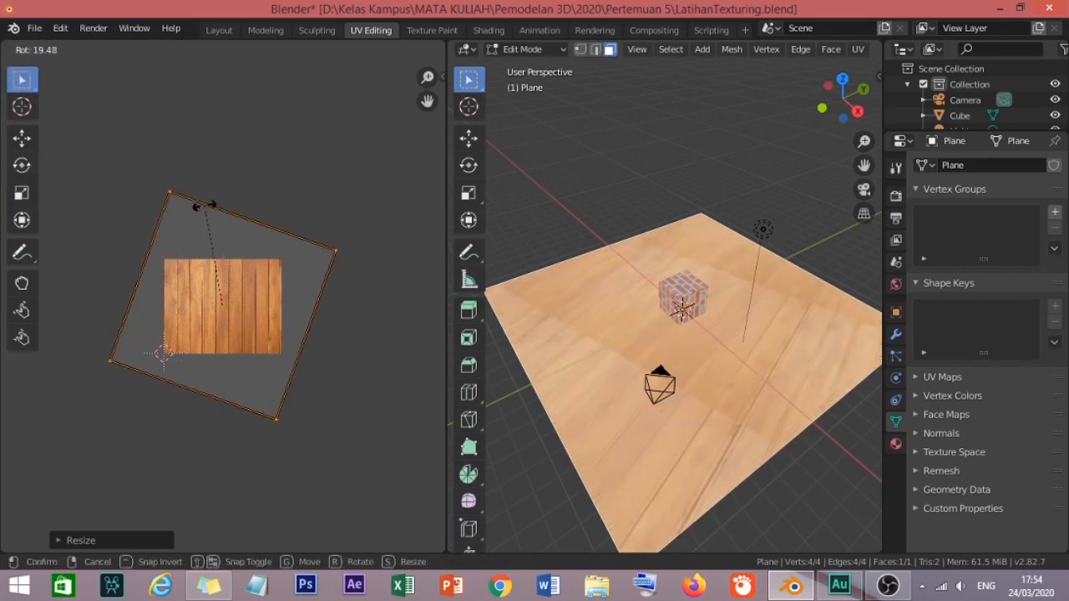
type("45")
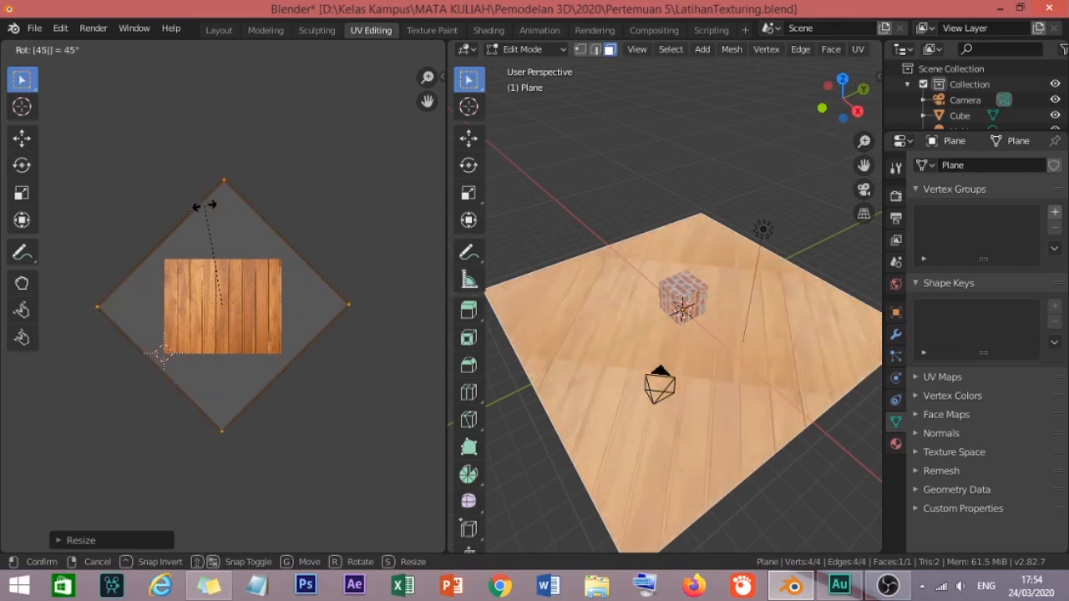
key("Return")
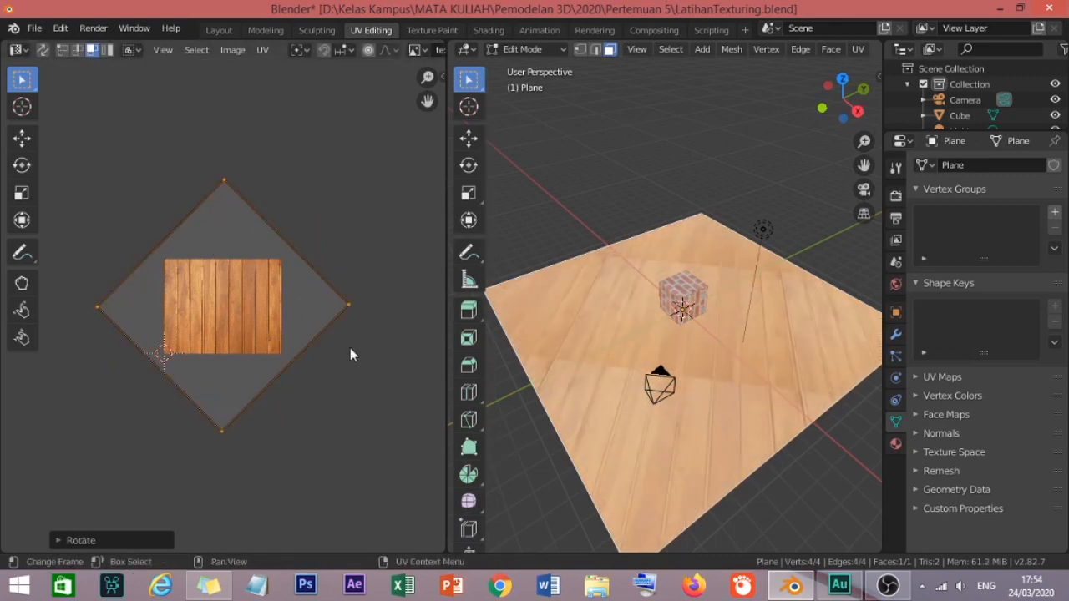
key("s")
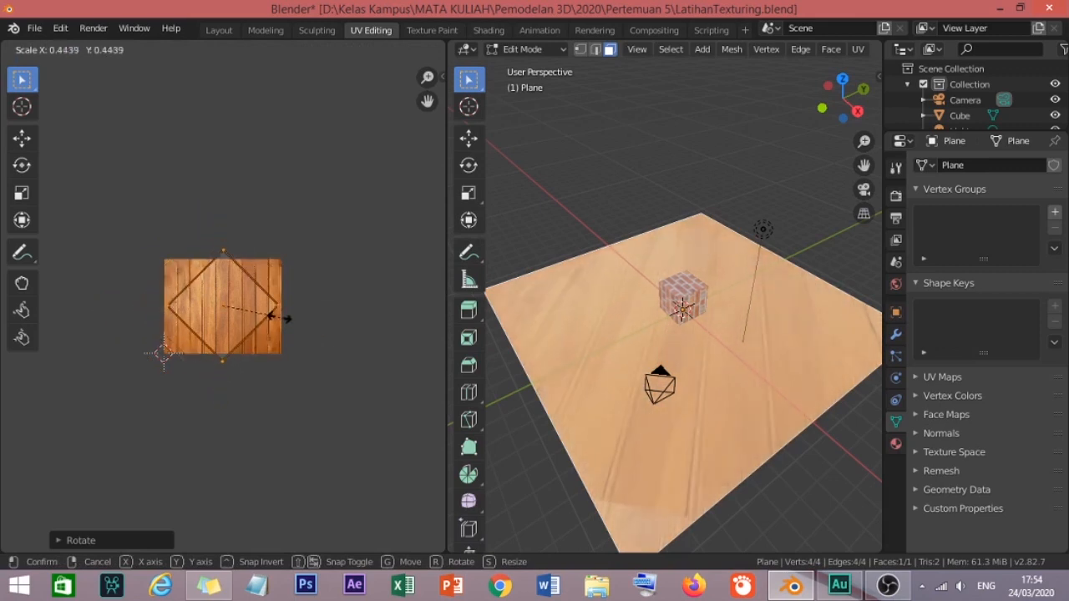
left_click(274, 317)
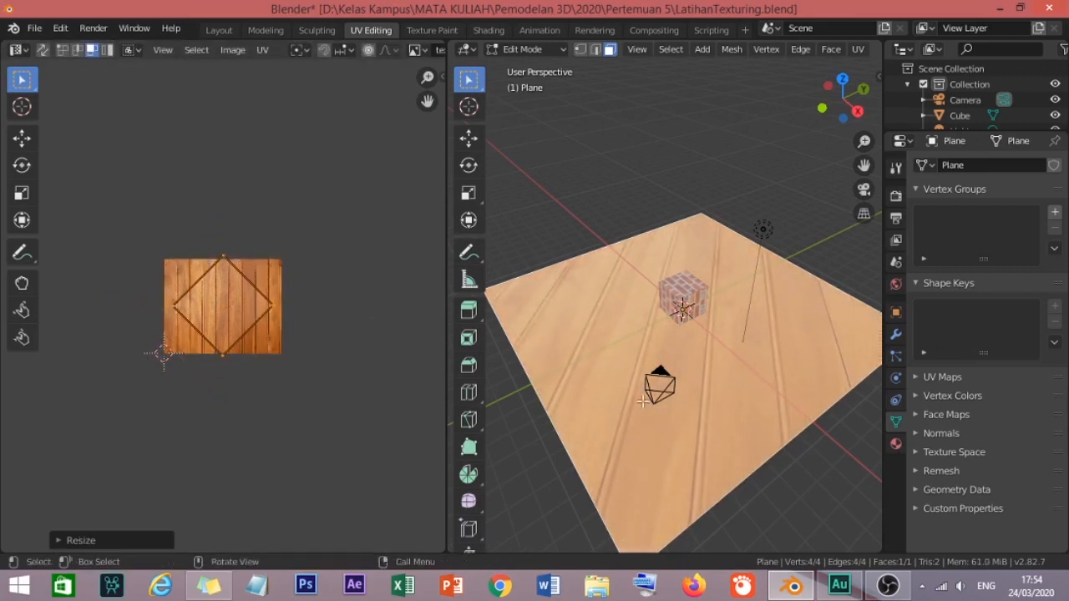
Deselect the plane's face, return to Object Mode and select the brick cube.
left_click(593, 172)
middle_click_drag(571, 320, 664, 347)
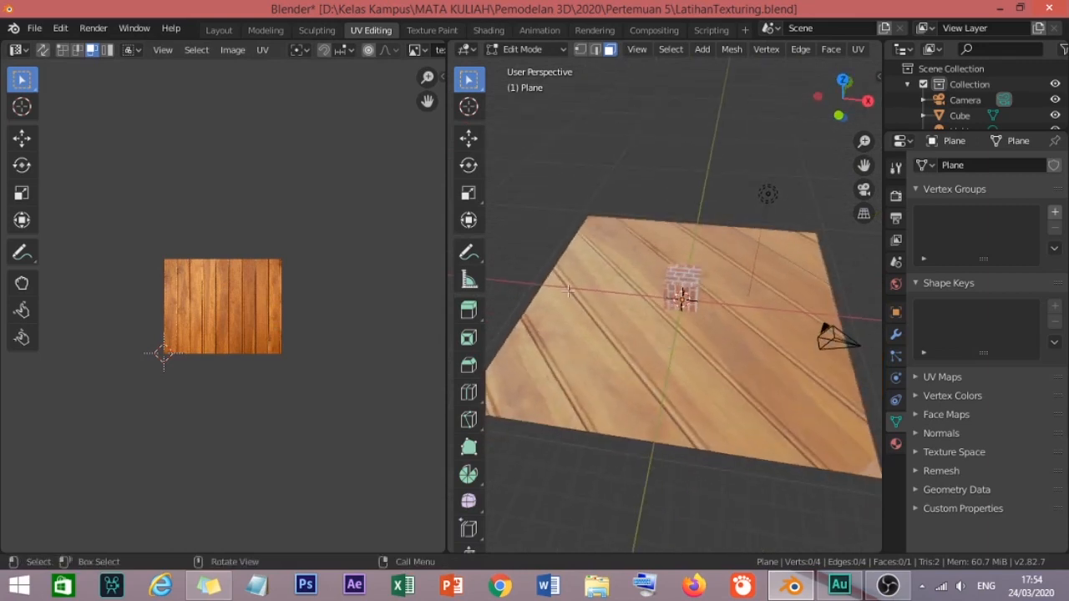
left_click(512, 49)
left_click(533, 67)
left_click(688, 285)
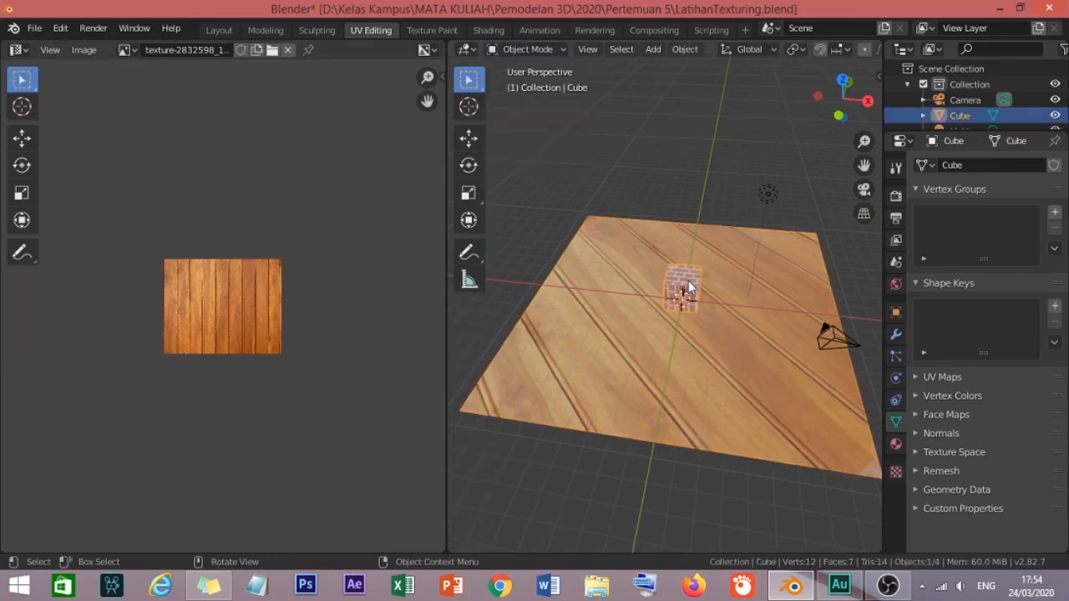
Put the cube into Edit Mode and bring its unwrapped UV layout over the brick image into close view.
scroll(693, 282, "up", 8)
middle_click_drag(706, 284, 605, 297)
scroll(591, 293, "up", 1)
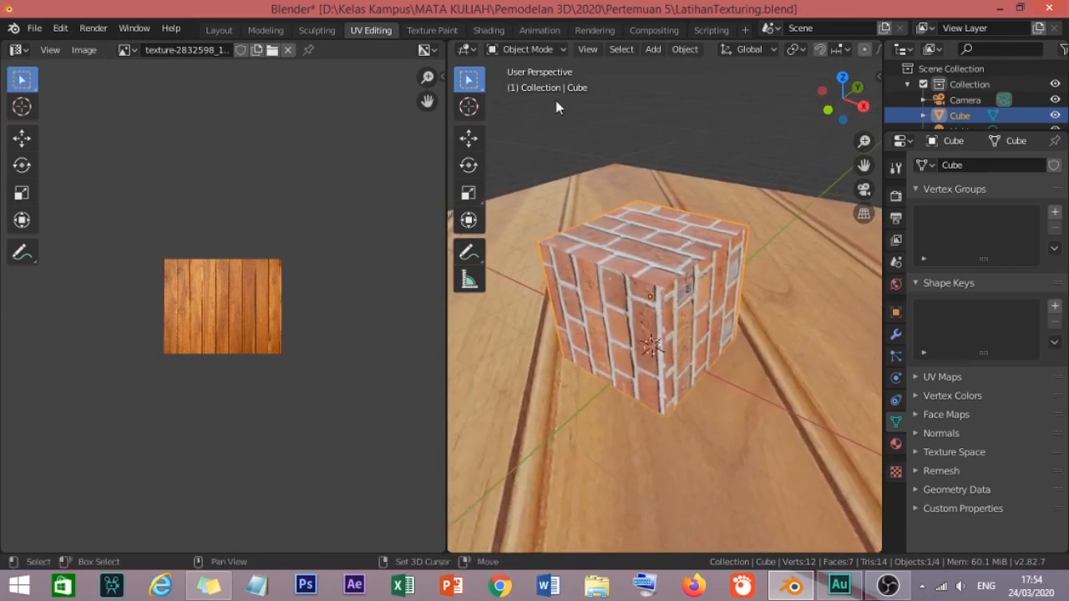
left_click(543, 50)
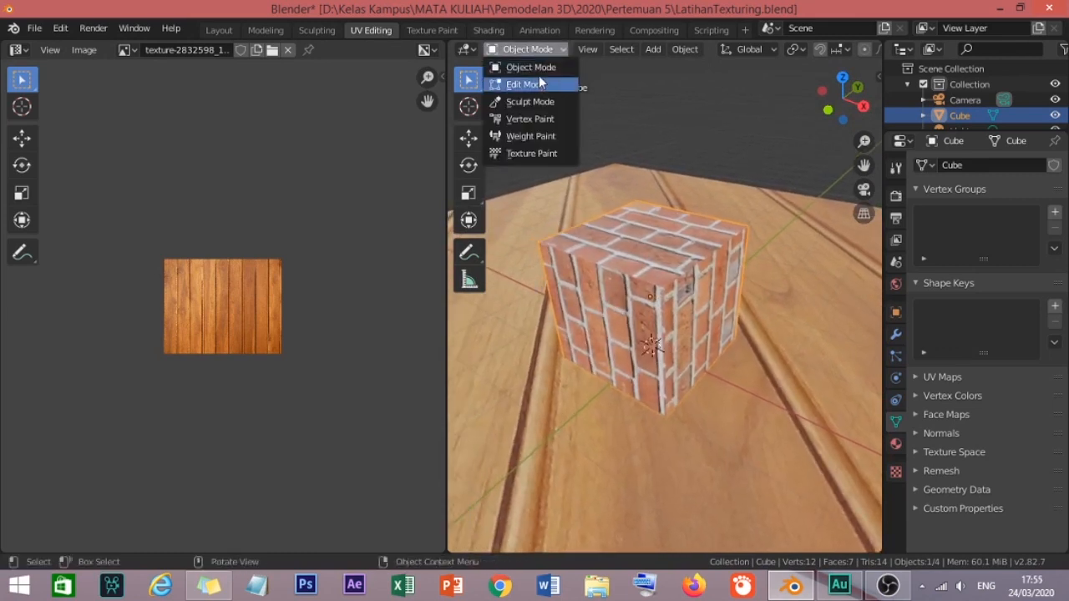
left_click(539, 83)
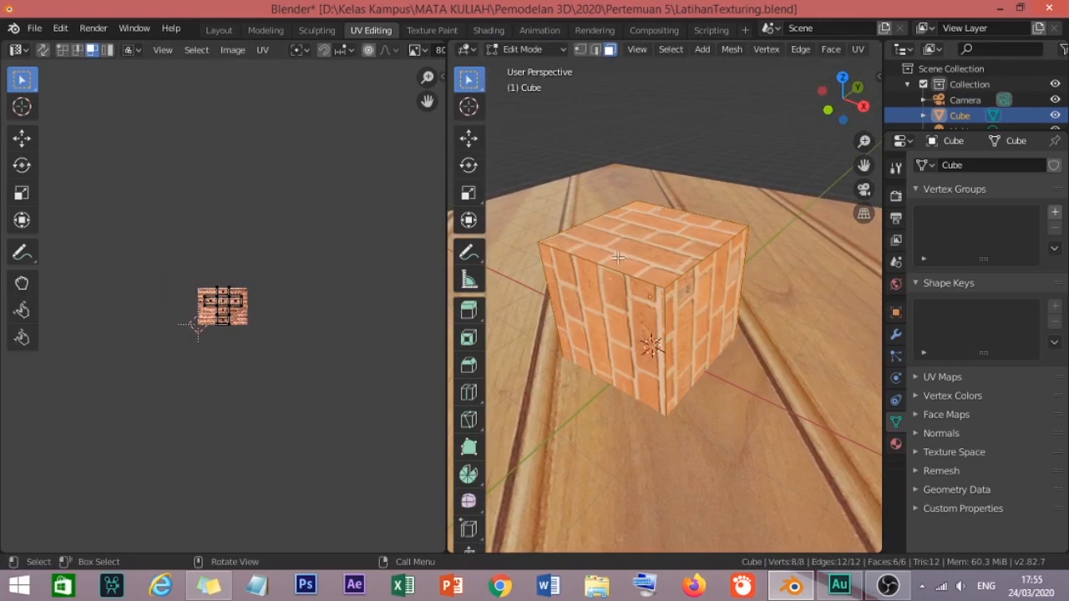
scroll(313, 302, "up", 5)
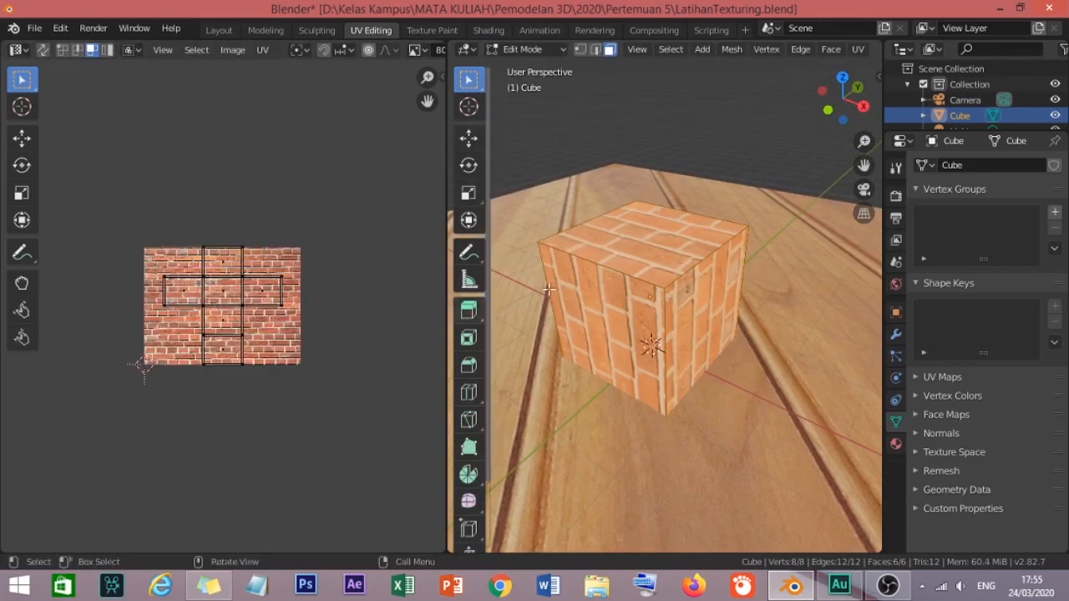
Unwrap all the cube's faces with Smart UV Project at a 66.00 angle limit and 0.00 island margin, and apply the projection twice.
scroll(634, 278, "up", 4)
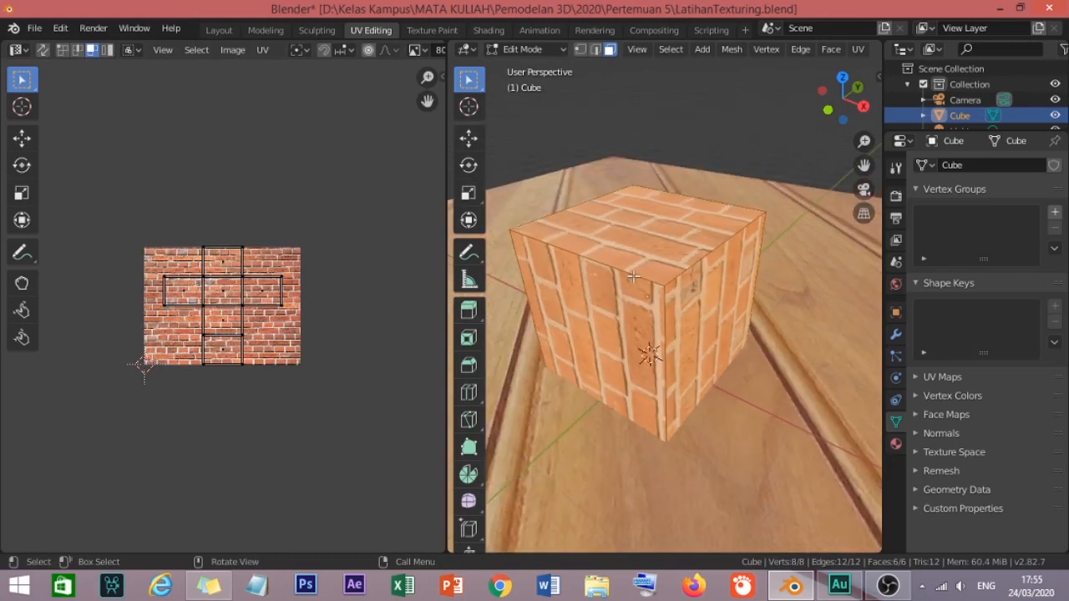
key("u")
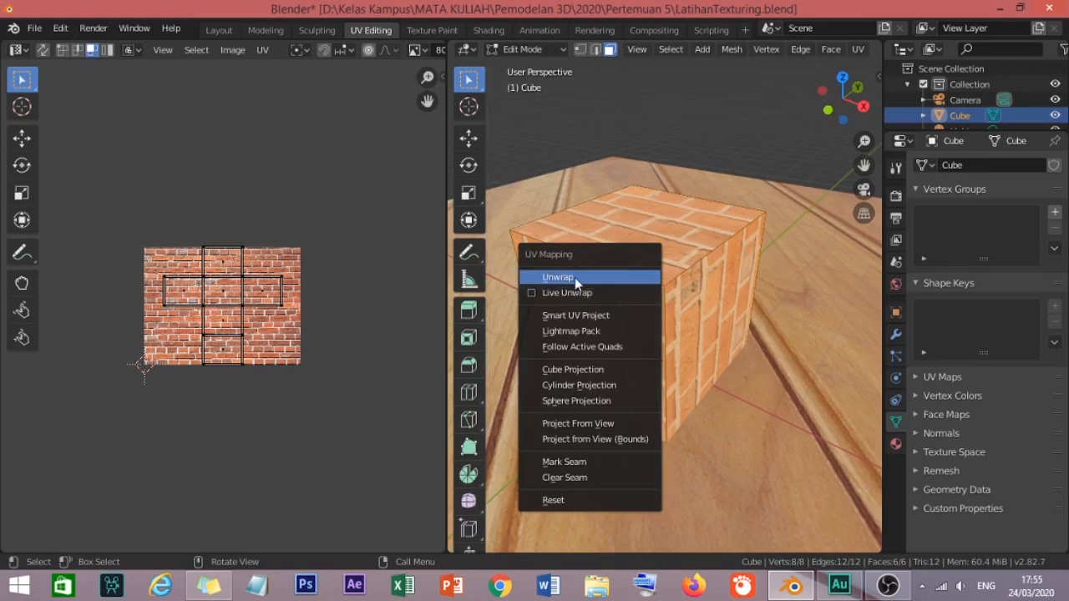
left_click(570, 316)
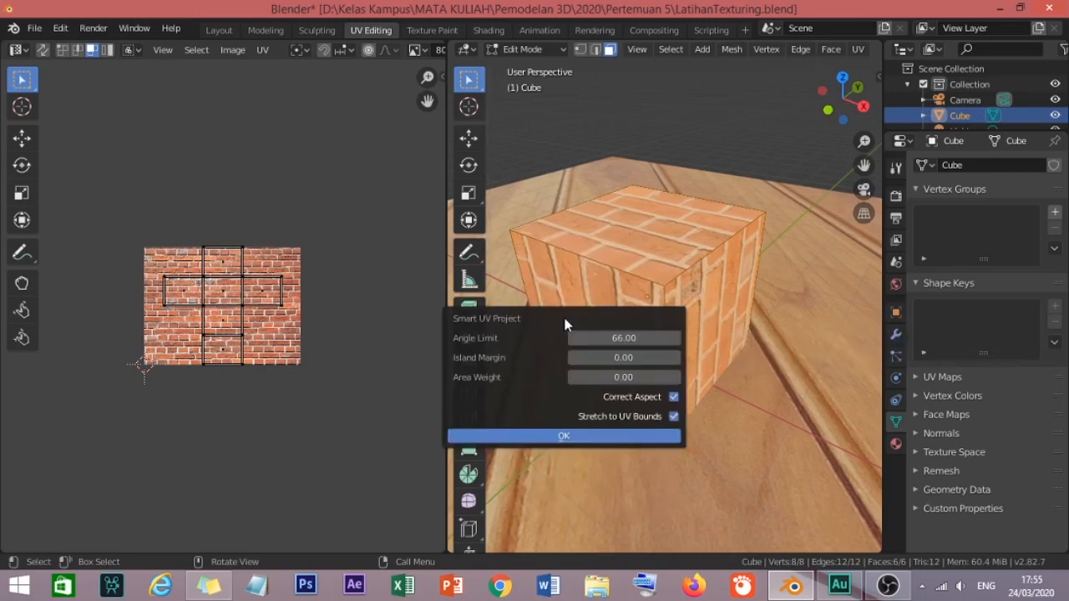
left_click(551, 437)
scroll(203, 281, "up", 3)
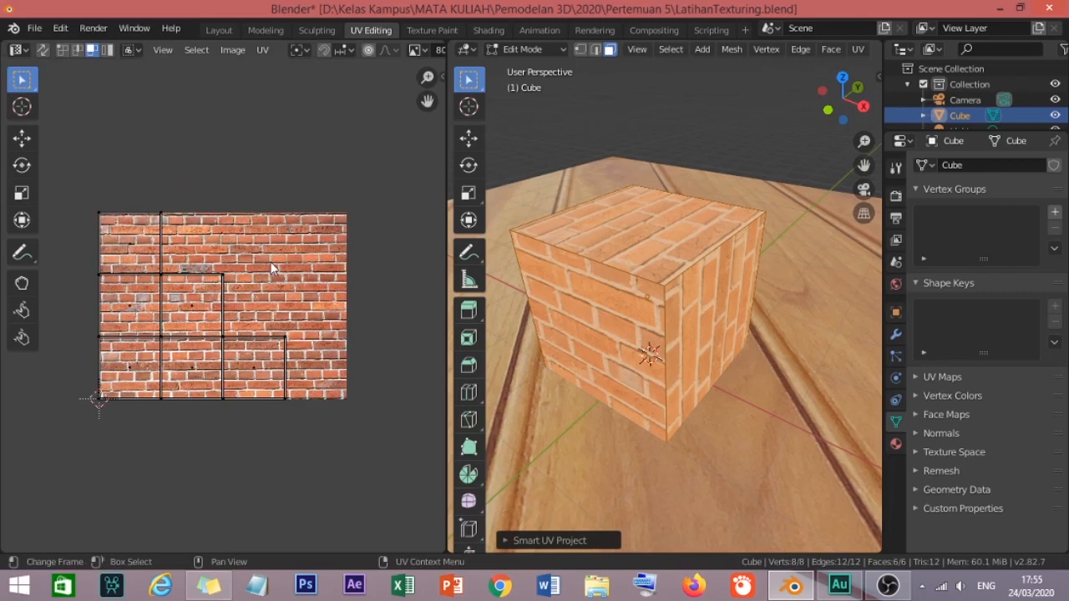
key("u")
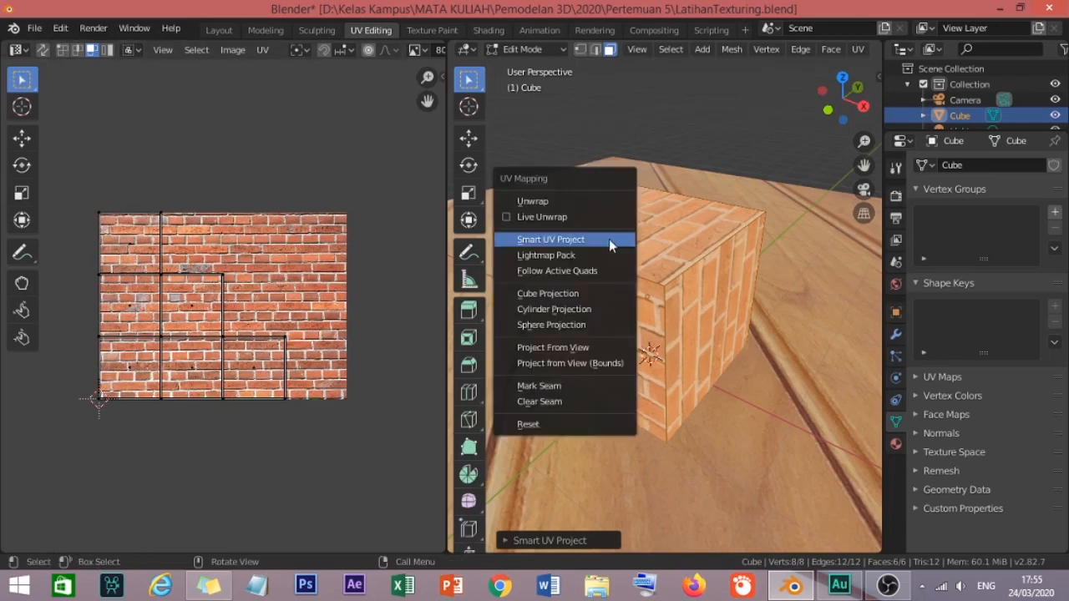
left_click(602, 239)
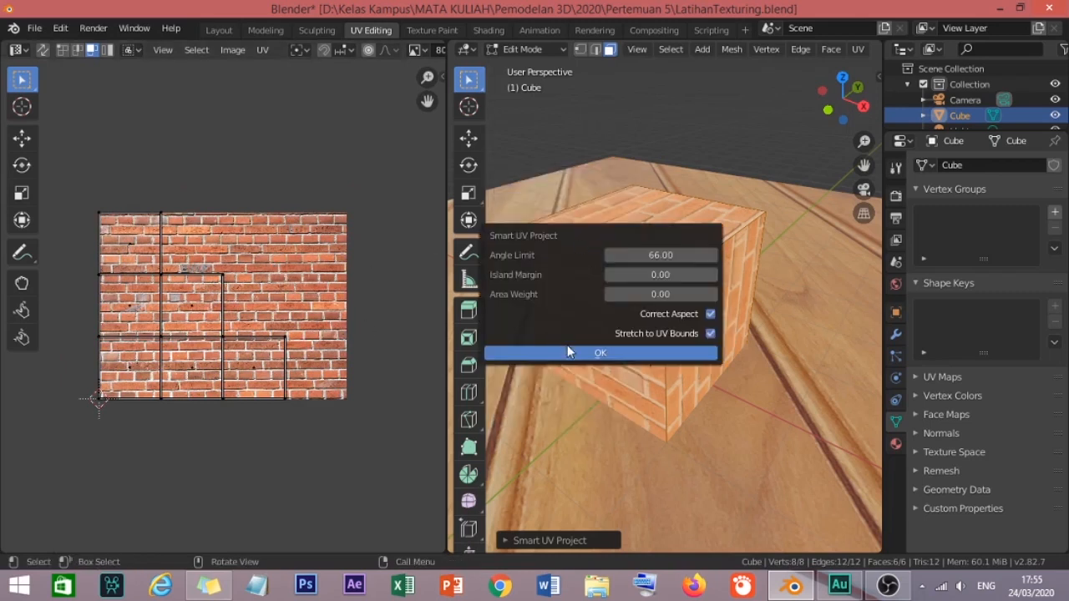
left_click(569, 352)
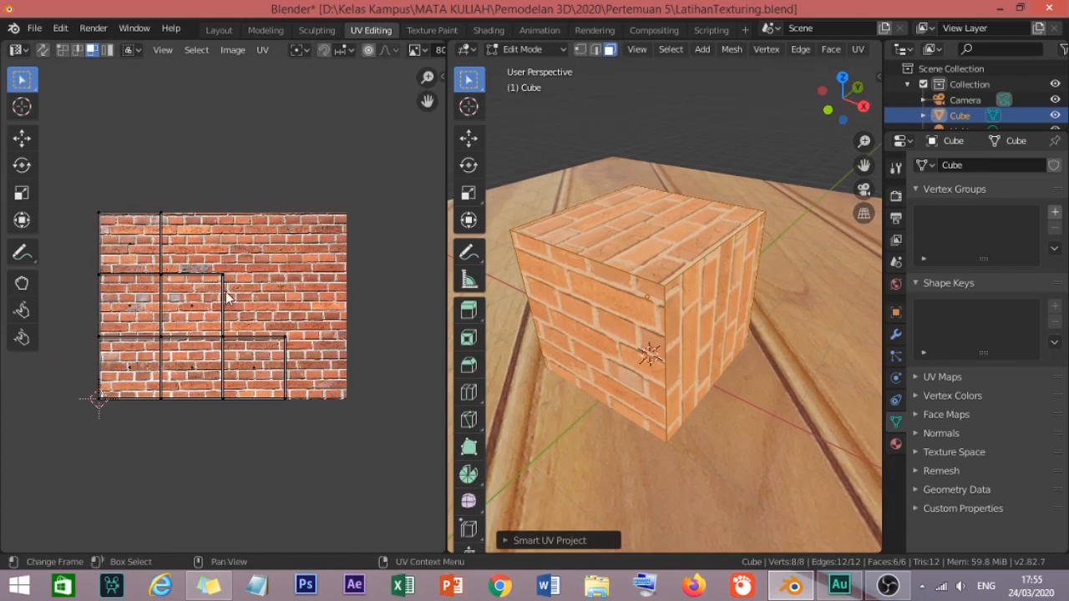
Select only the cube's top face and scale its UV island up to nearly twice its size.
left_click(130, 237)
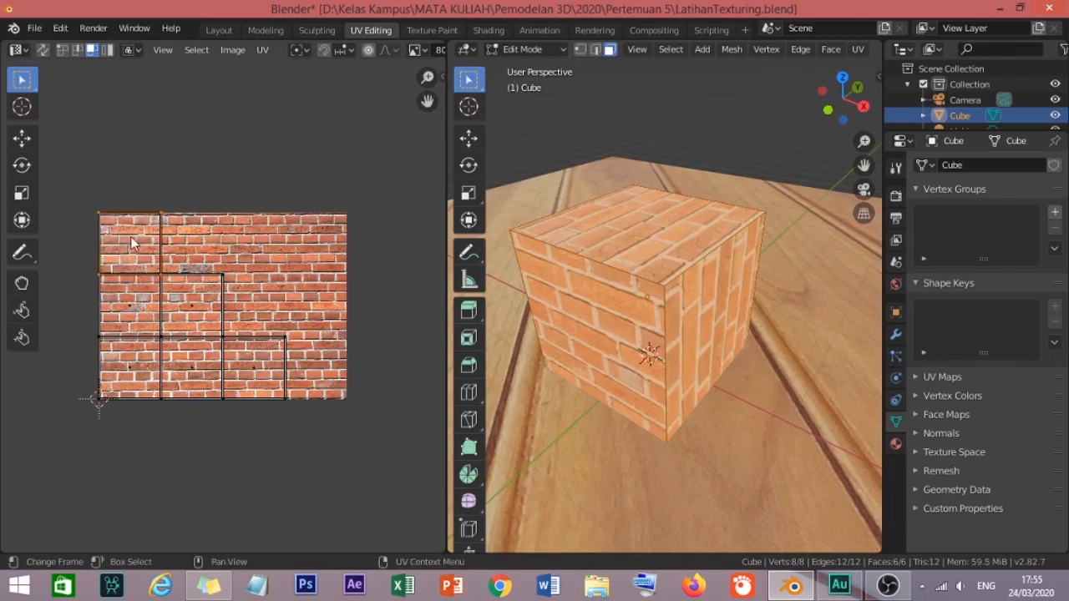
left_click(198, 297)
key("alt+a")
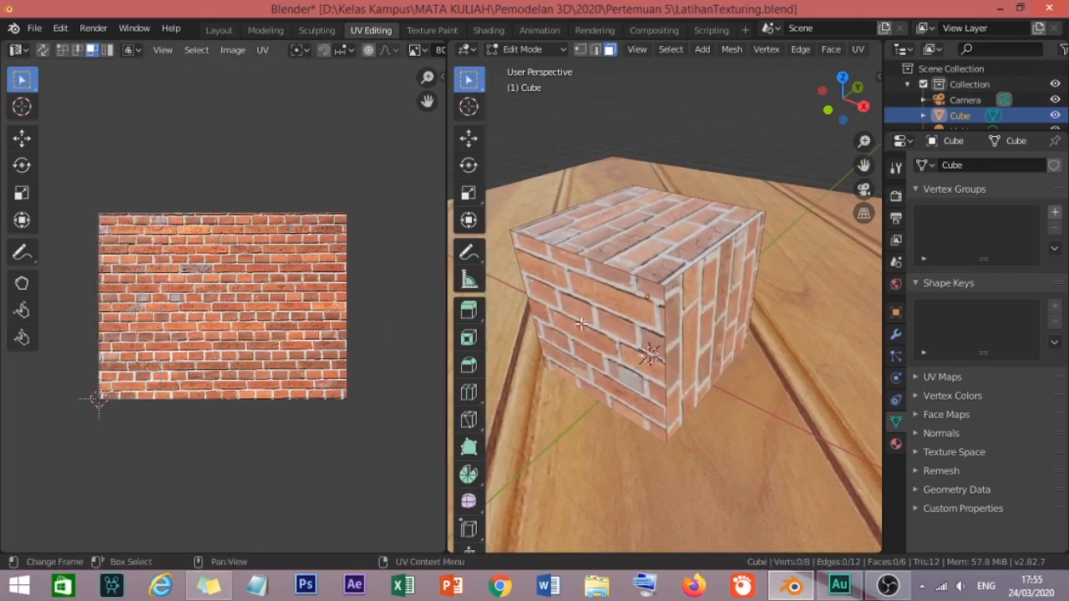
left_click(676, 224)
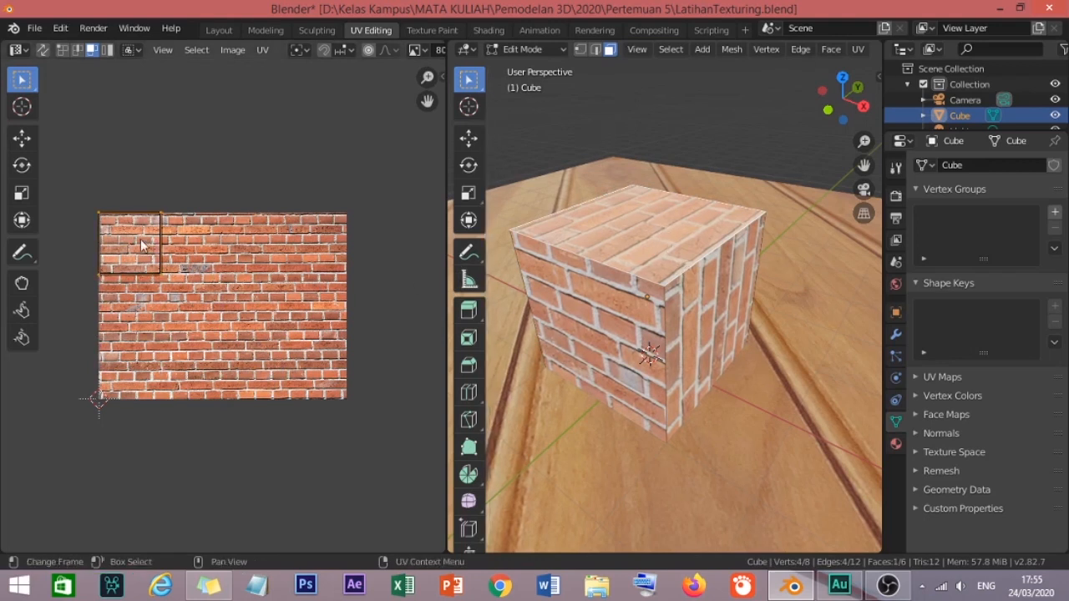
middle_click_drag(617, 238, 639, 265)
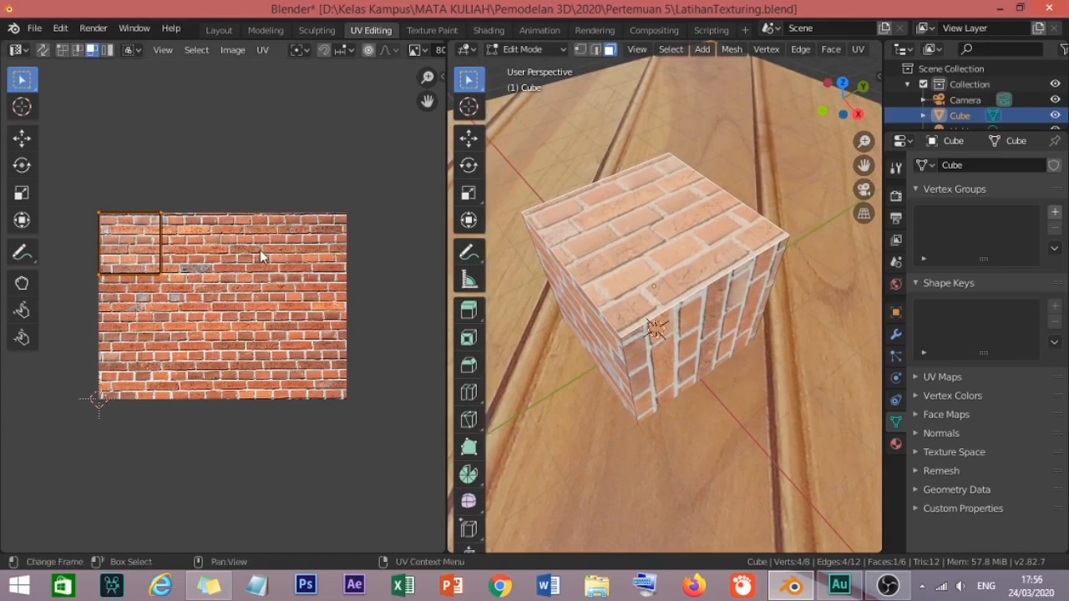
key("s")
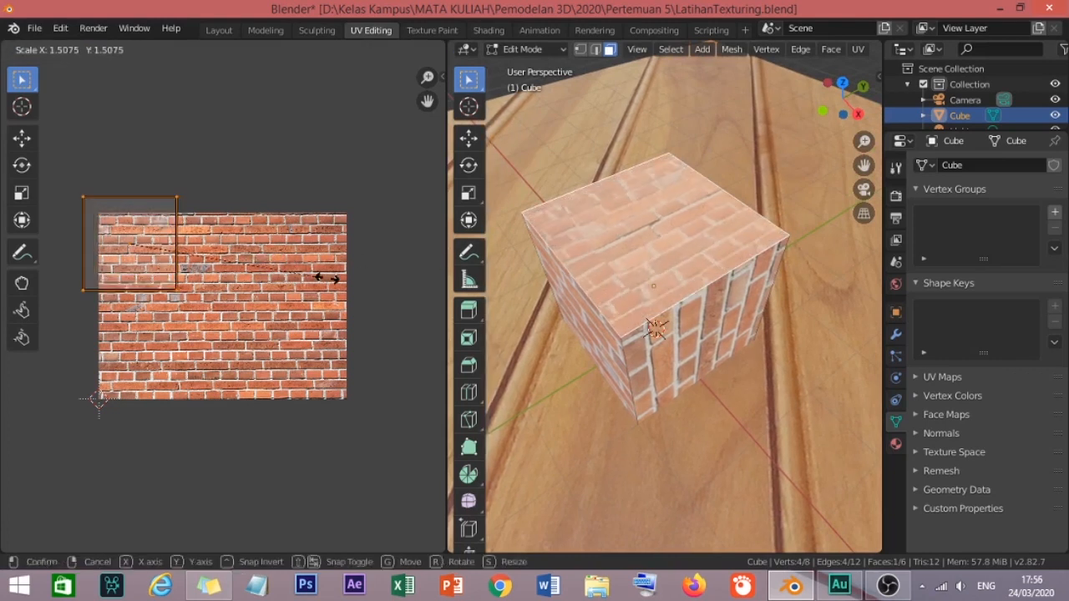
left_click(378, 292)
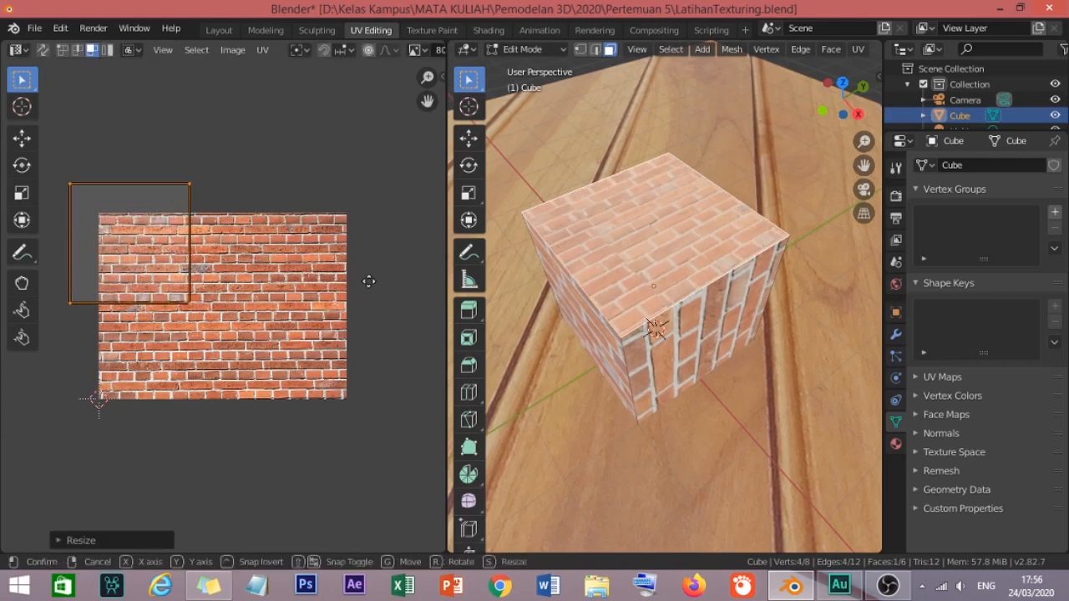
Move the top face's UV island over the right half of the brick image and rotate it by 45 degrees.
key("g")
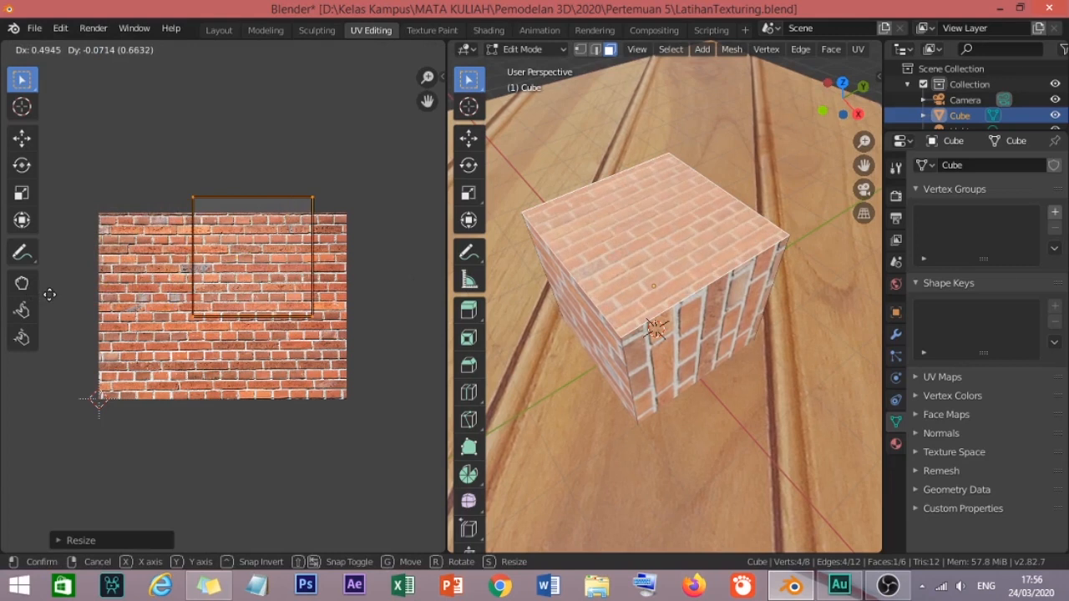
left_click(37, 297)
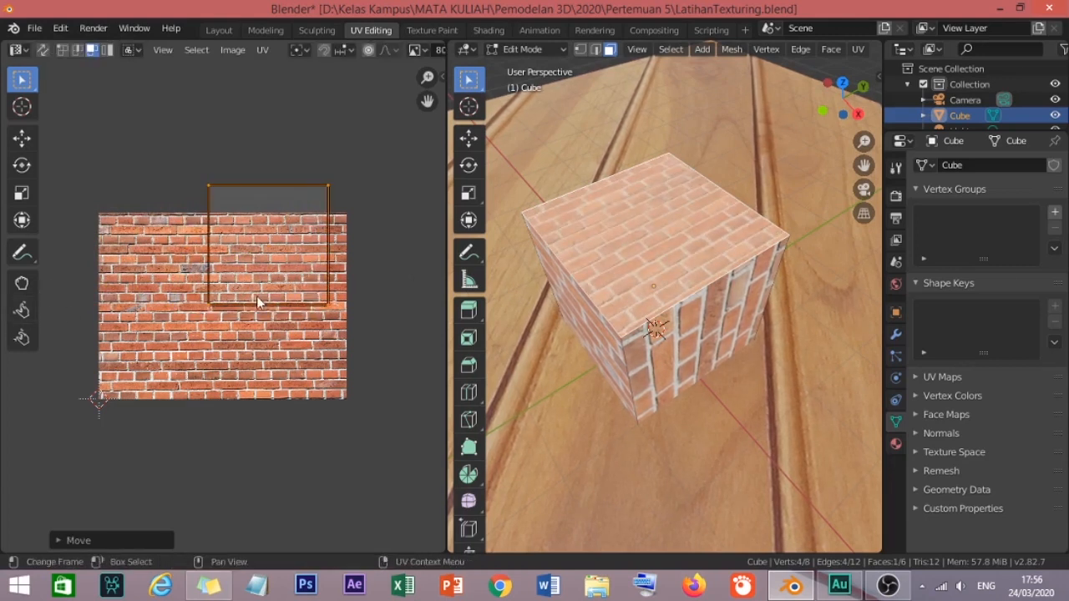
type("r")
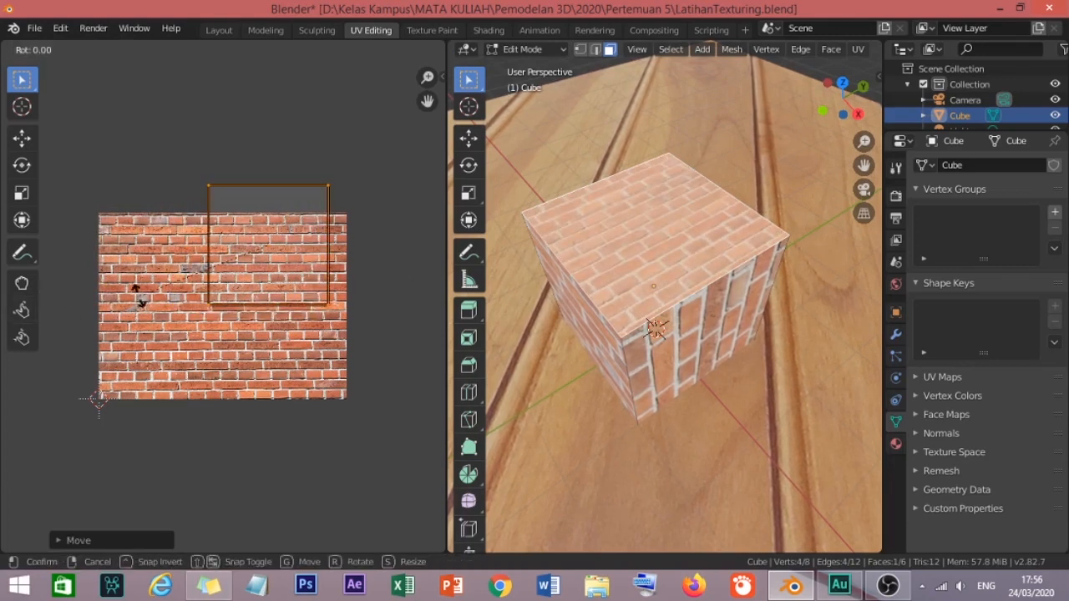
type("45")
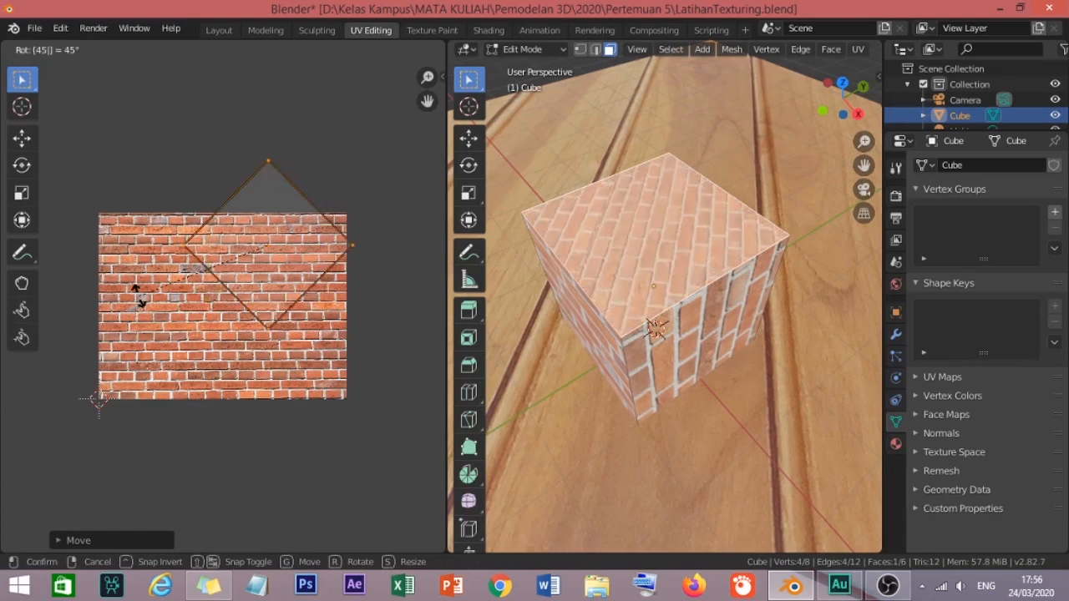
key("Return")
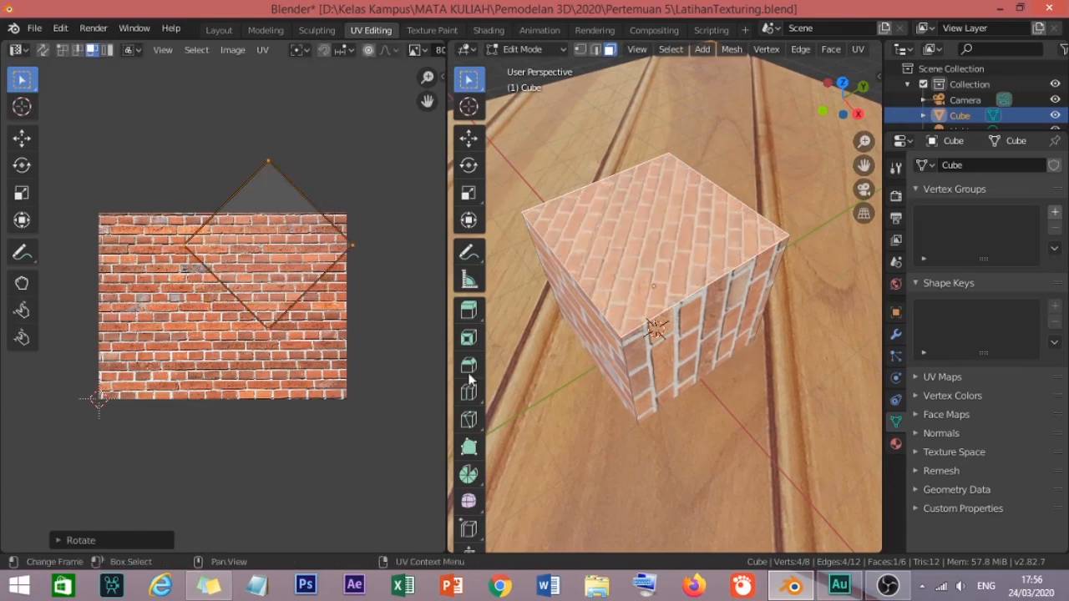
Select the cube's front face, scale its UV island up about 2.16 times and shift it along X towards the brick image's left edge.
middle_click_drag(515, 388, 646, 373)
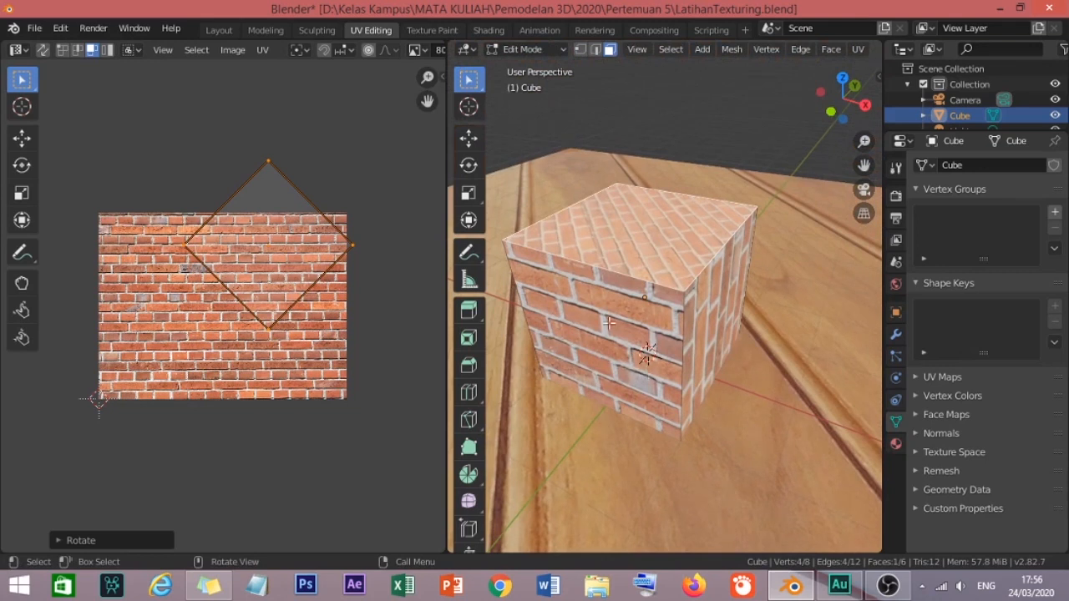
key("ctrl+z")
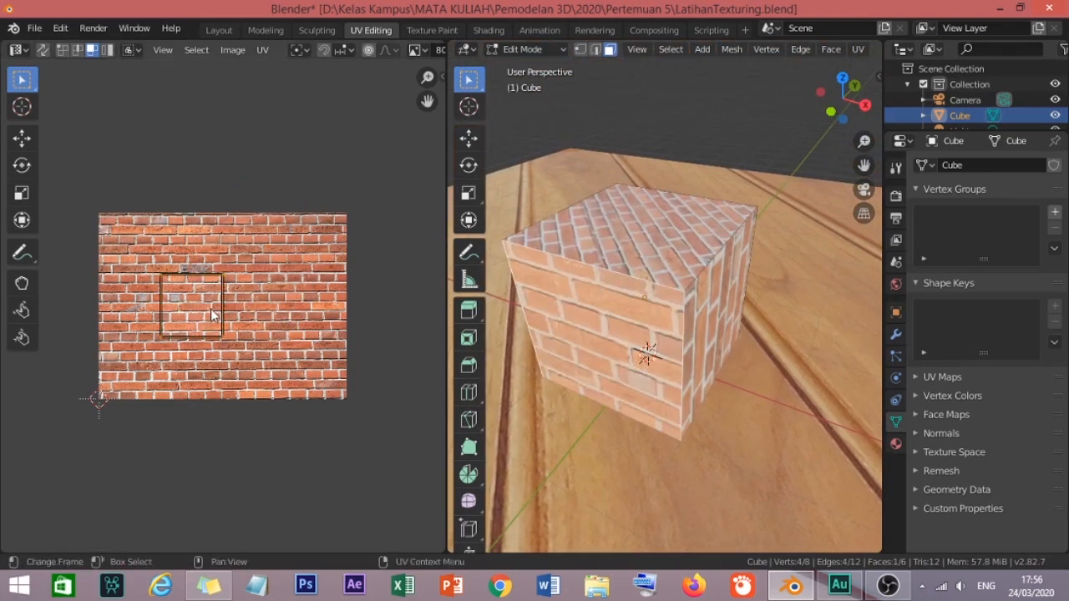
key("s")
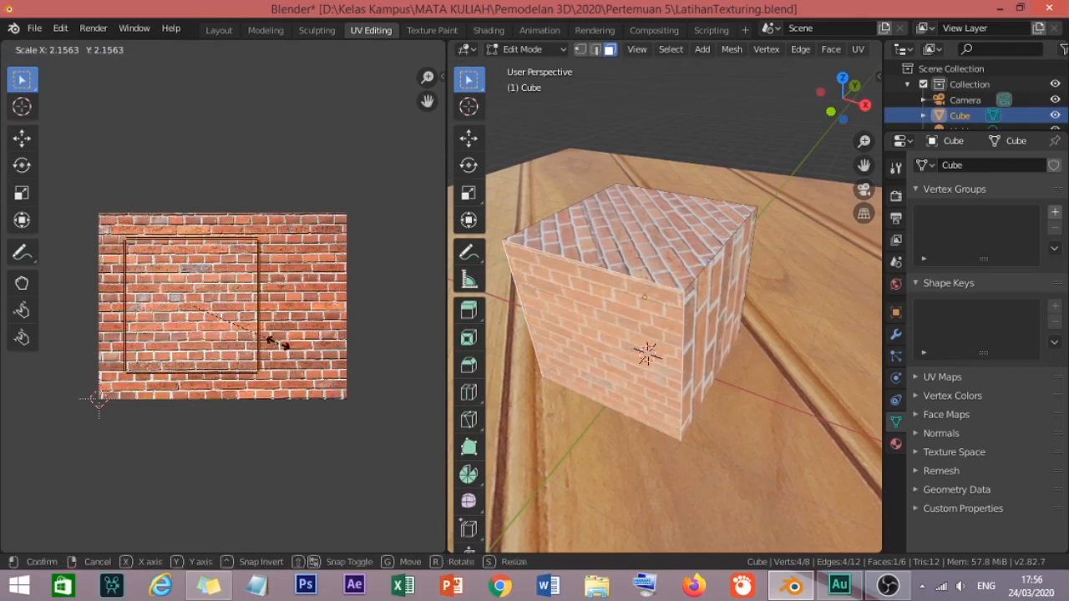
left_click(292, 344)
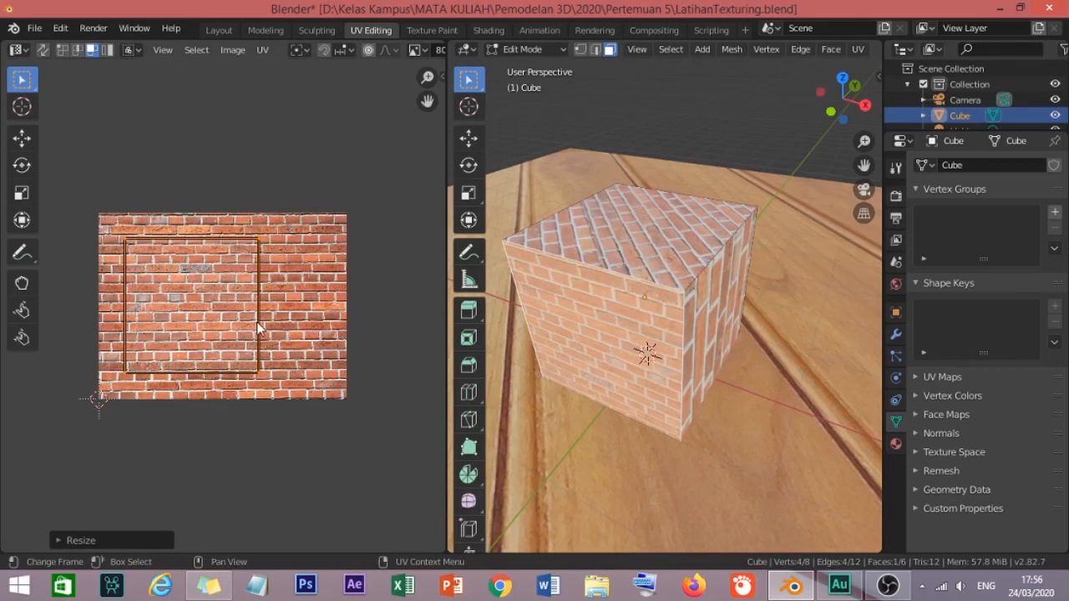
scroll(256, 323, "down", 2)
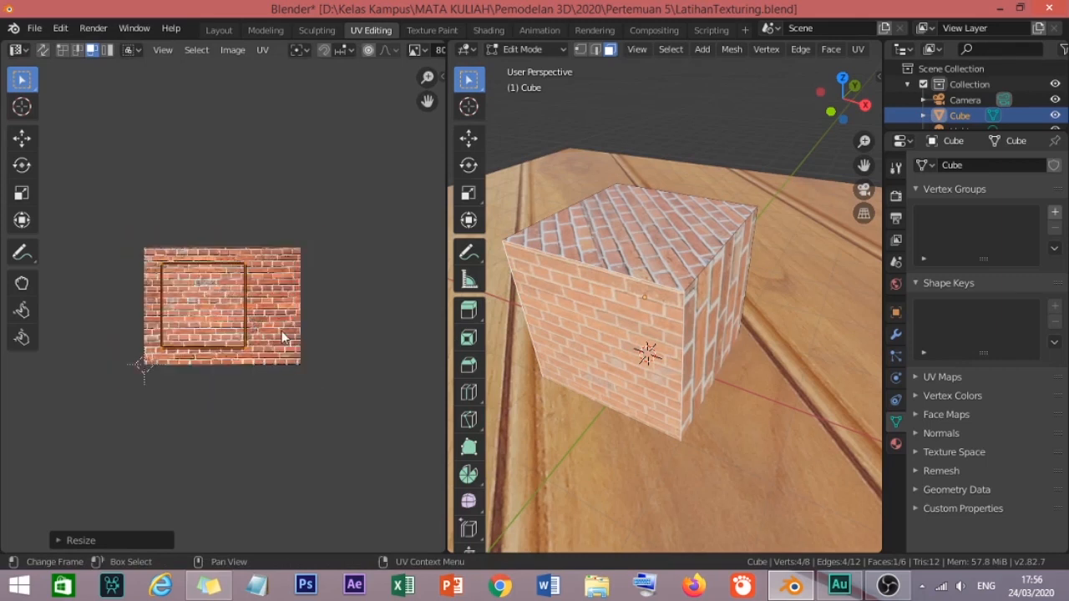
key("g")
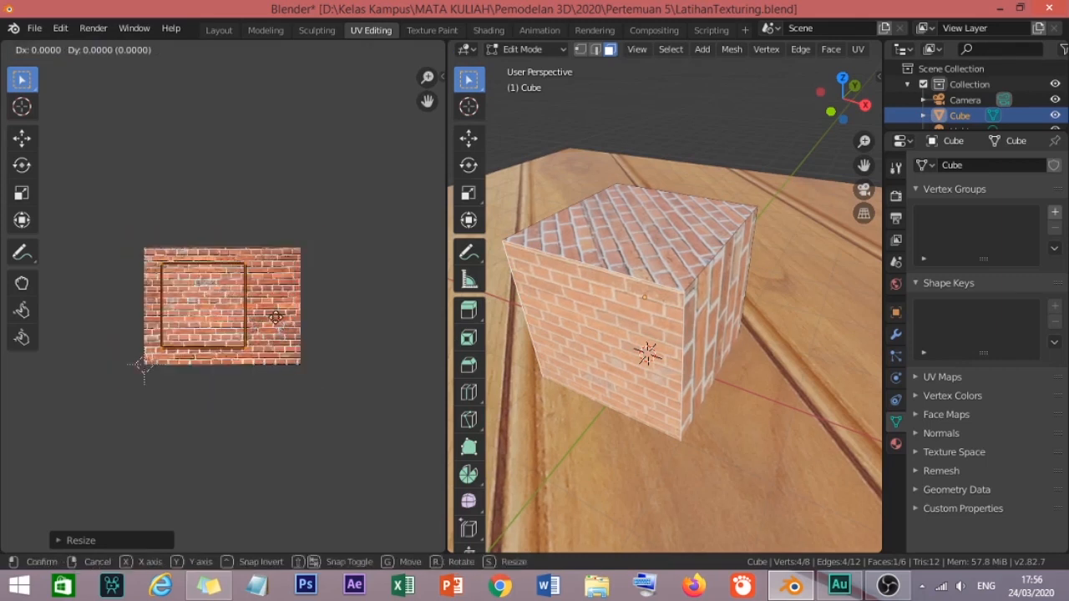
key("x")
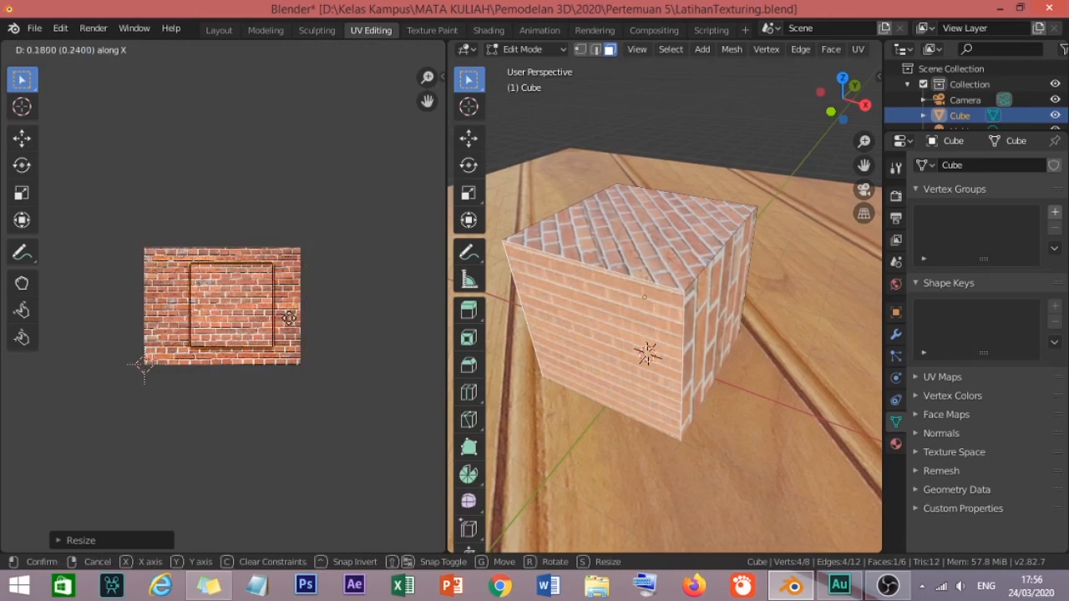
left_click(264, 311)
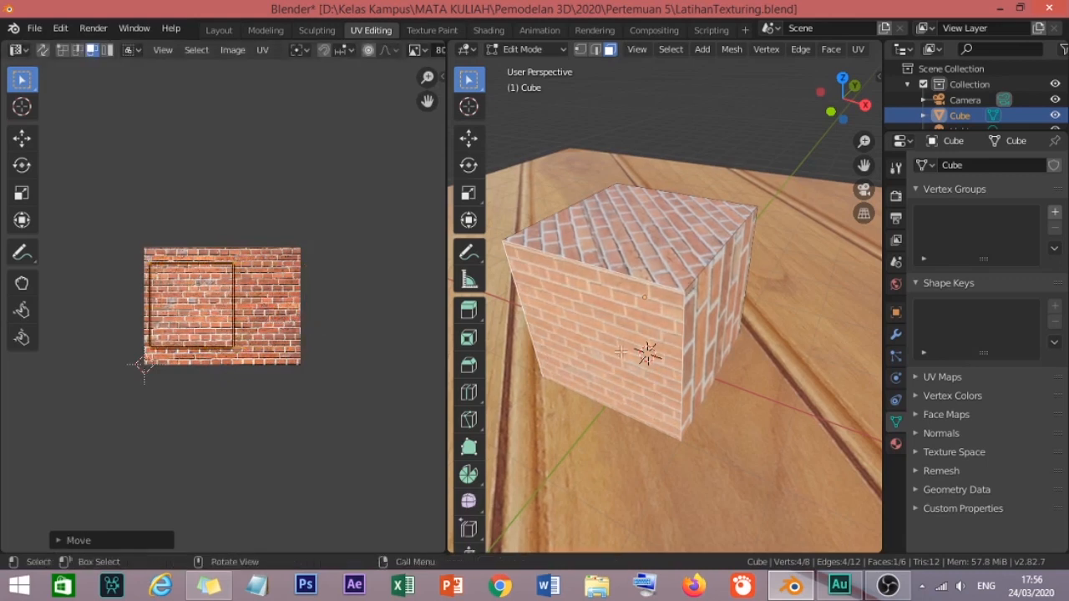
Select the cube's two adjoining side faces whose bricks run vertically, leaving the top face out of the selection.
key("ctrl+z")
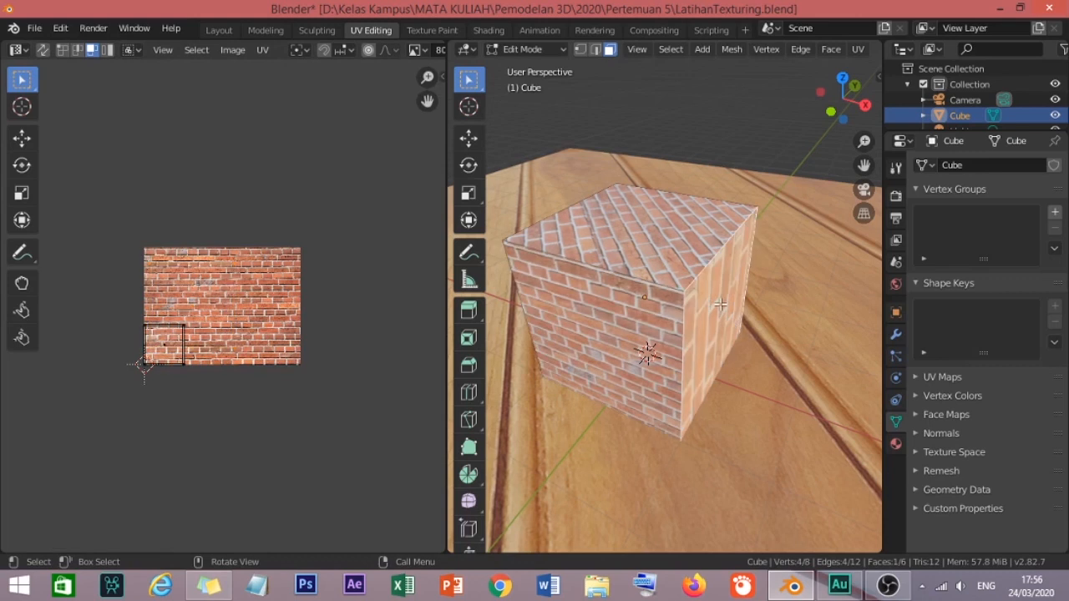
left_click(658, 278, "shift")
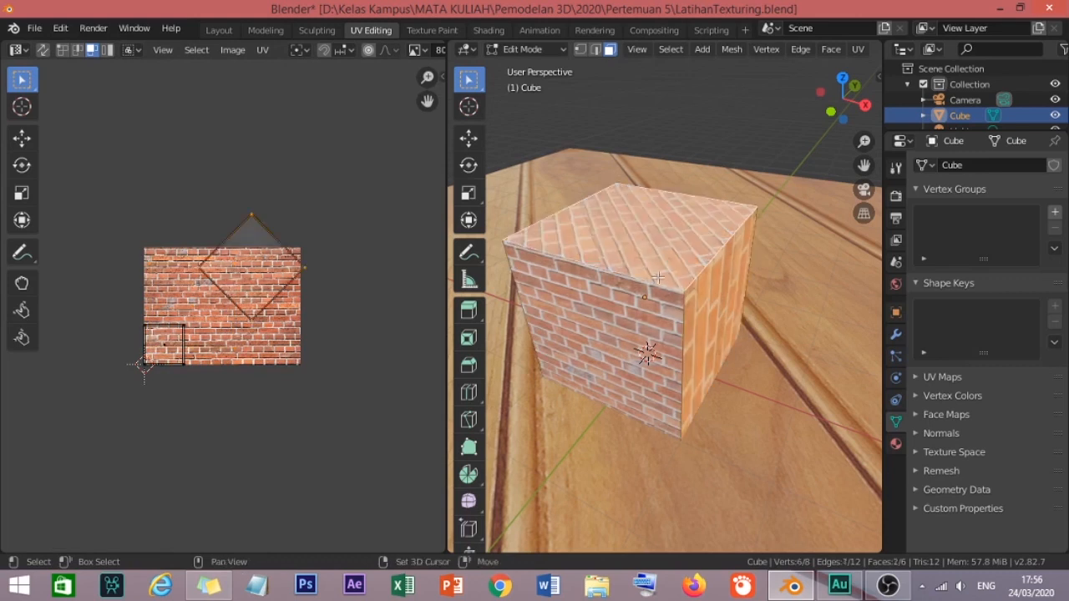
key("ctrl+z")
mouse_move(716, 337)
middle_mouse_down()
mouse_move(457, 296)
mouse_move(715, 334)
middle_mouse_up()
left_click(716, 334, "shift")
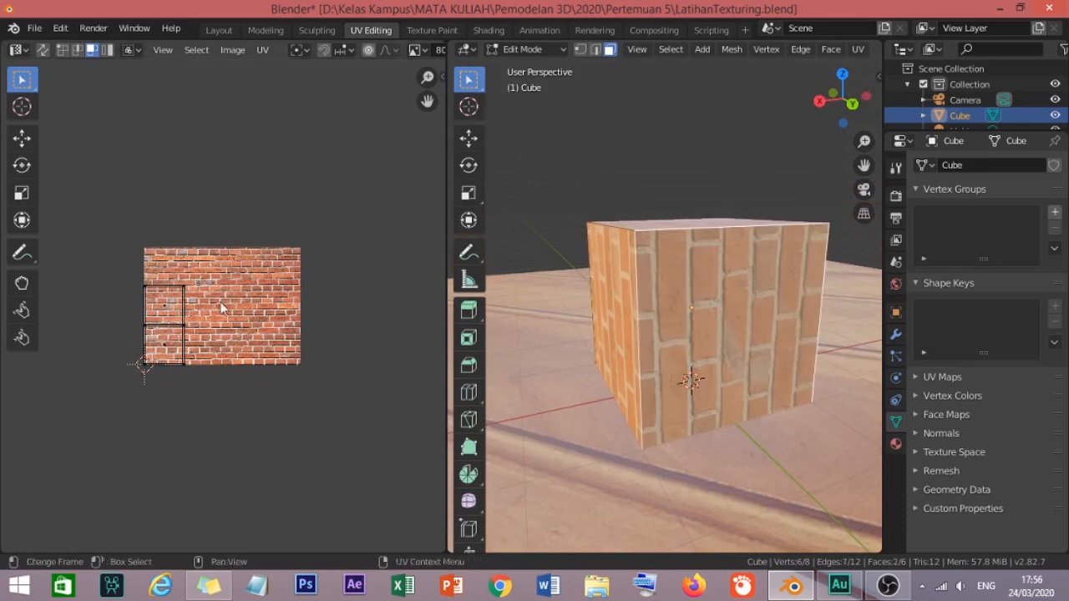
Select both side faces' UV islands, move them towards the middle of the brick image and scale them up about 1.8 times.
scroll(221, 309, "up", 3)
left_click_drag(167, 273, 340, 463)
middle_click_drag(361, 345, 264, 333)
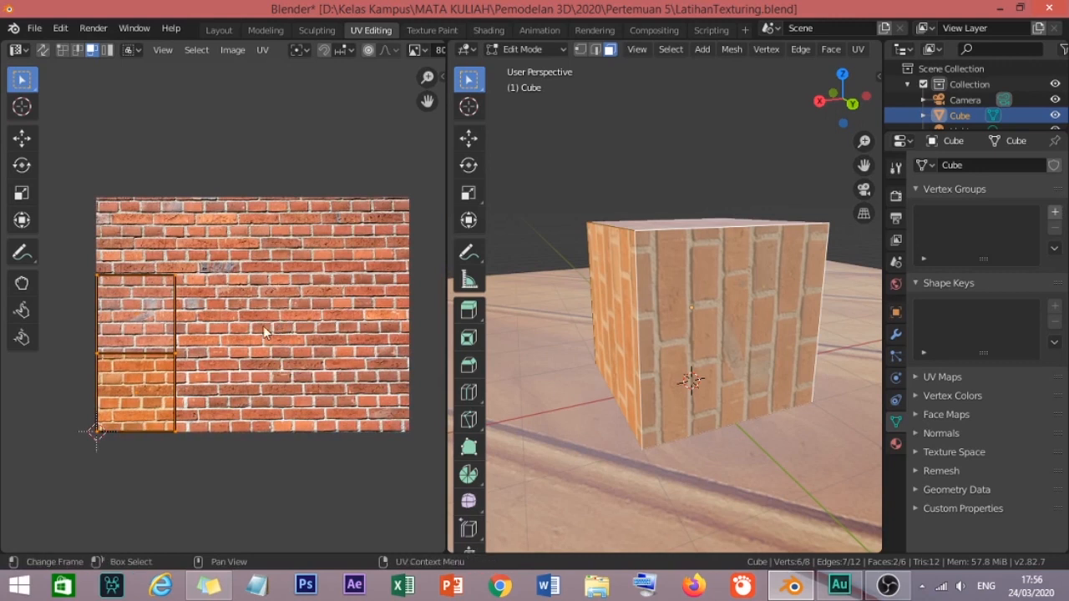
left_click(256, 327)
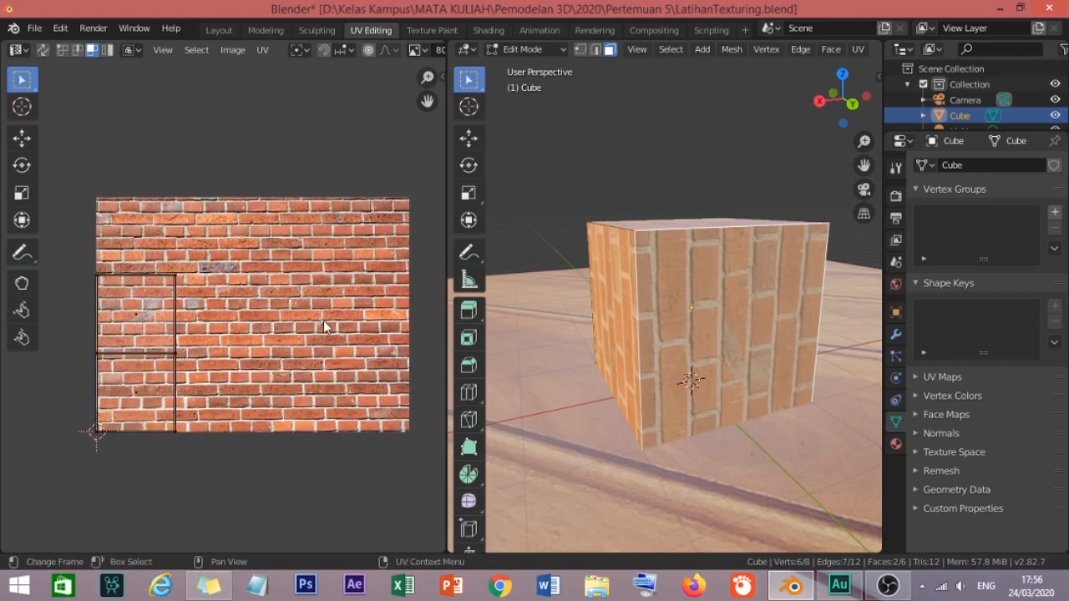
middle_click_drag(197, 333, 198, 337)
left_click_drag(79, 246, 235, 453)
key("g")
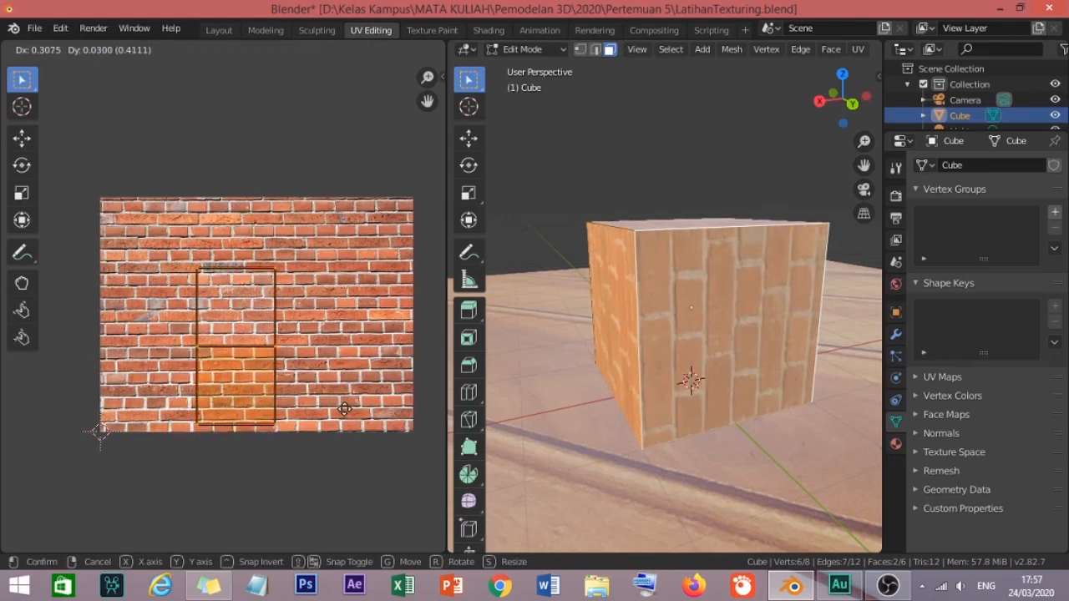
key("s")
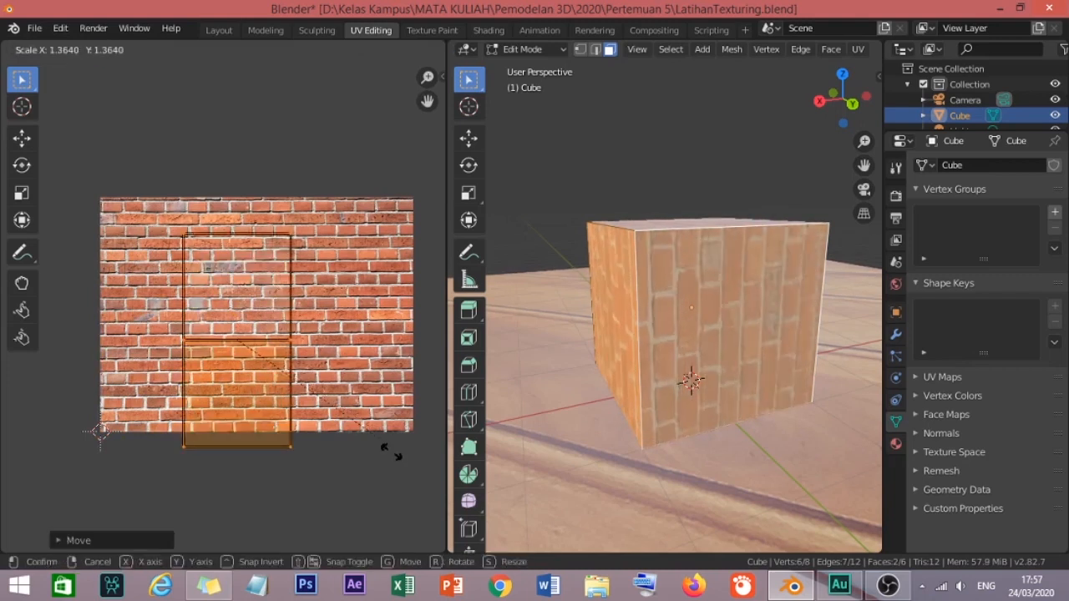
left_click(389, 437)
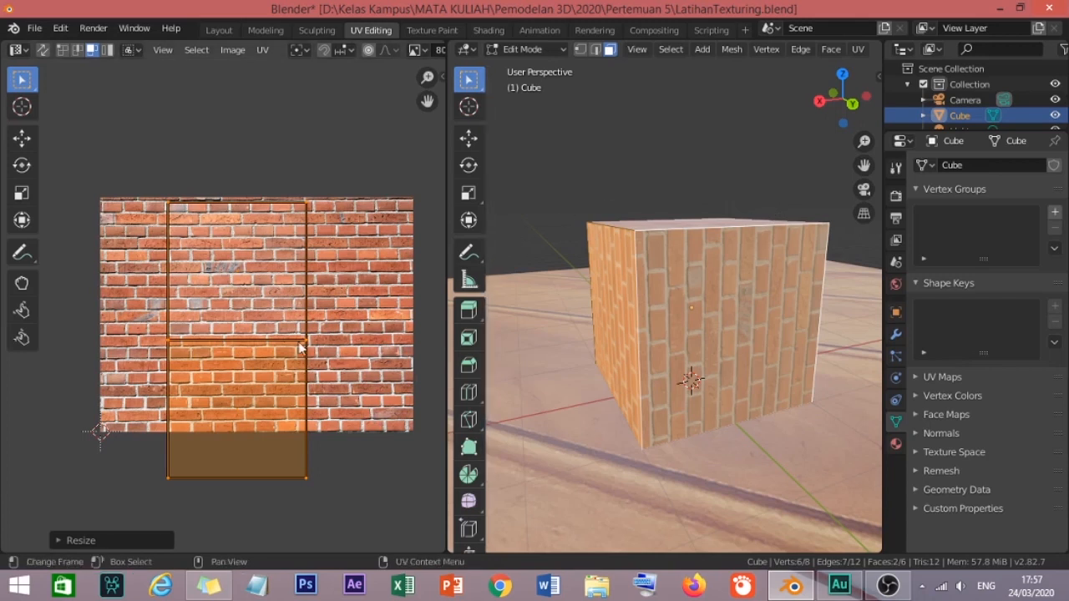
scroll(297, 334, "down", 2)
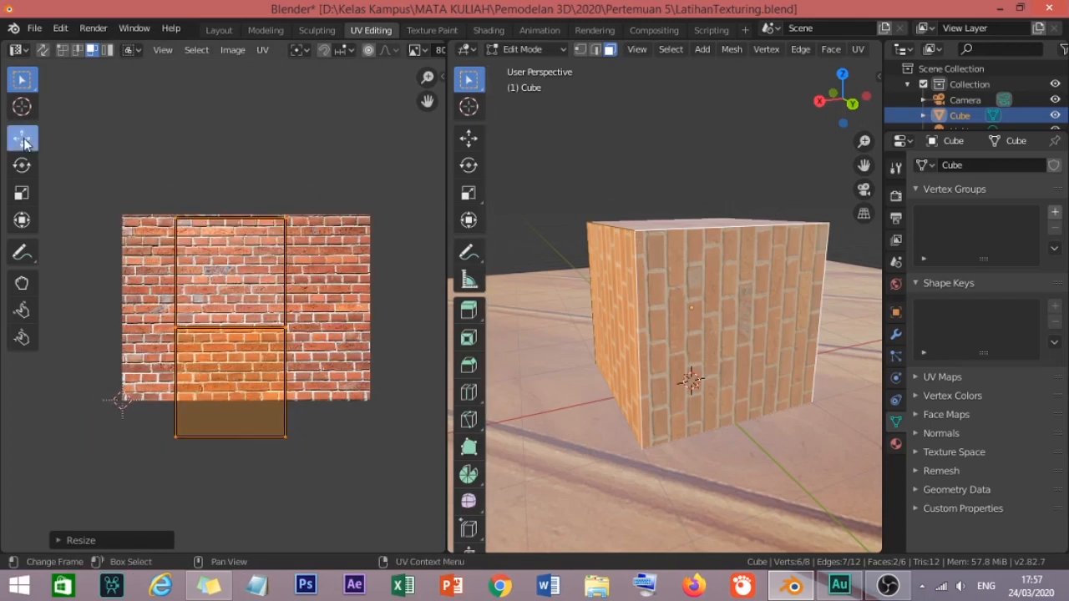
Move both side faces' UV islands up over the brick image and scale them down slightly.
left_click(21, 138)
key("g")
left_click(61, 207)
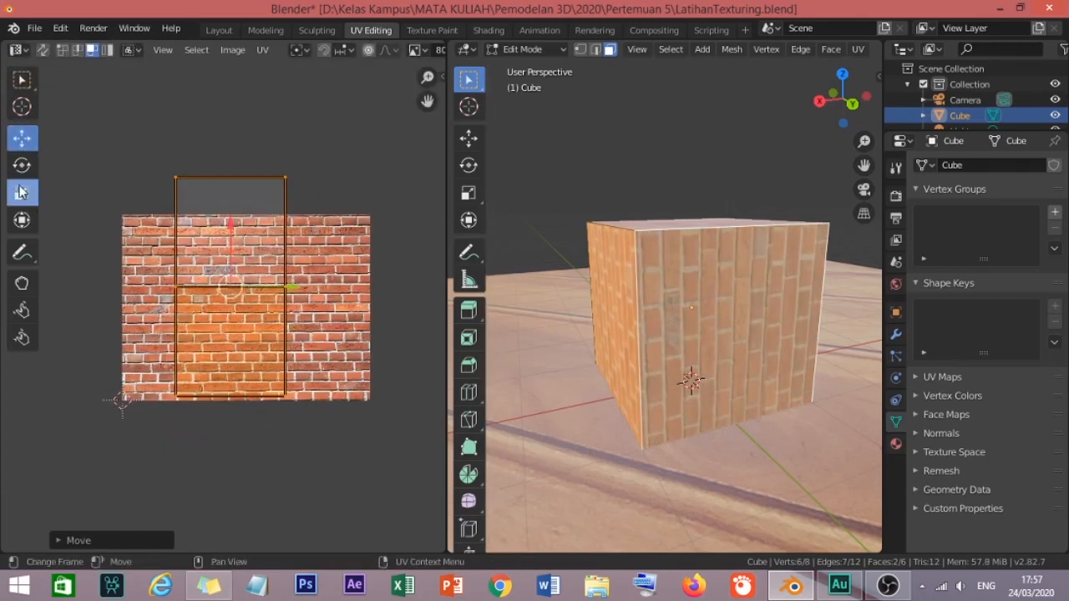
left_click(22, 193)
key("s")
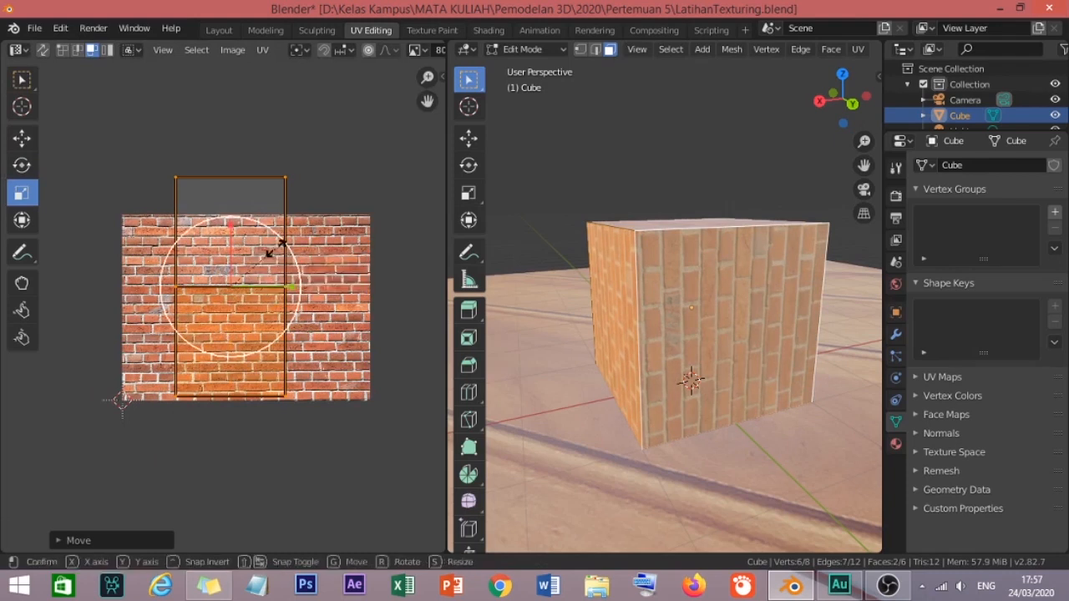
left_click(271, 254)
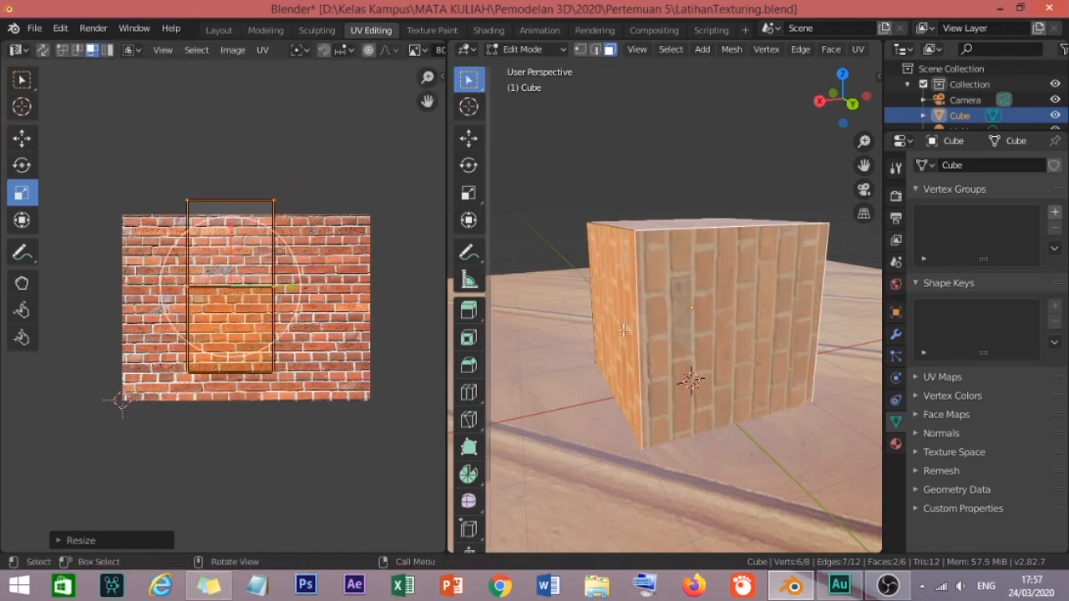
Clear the face selection and examine the cube's brick mapping from several sides, including in the Layout workspace.
middle_click_drag(735, 276, 806, 303)
left_click(635, 140)
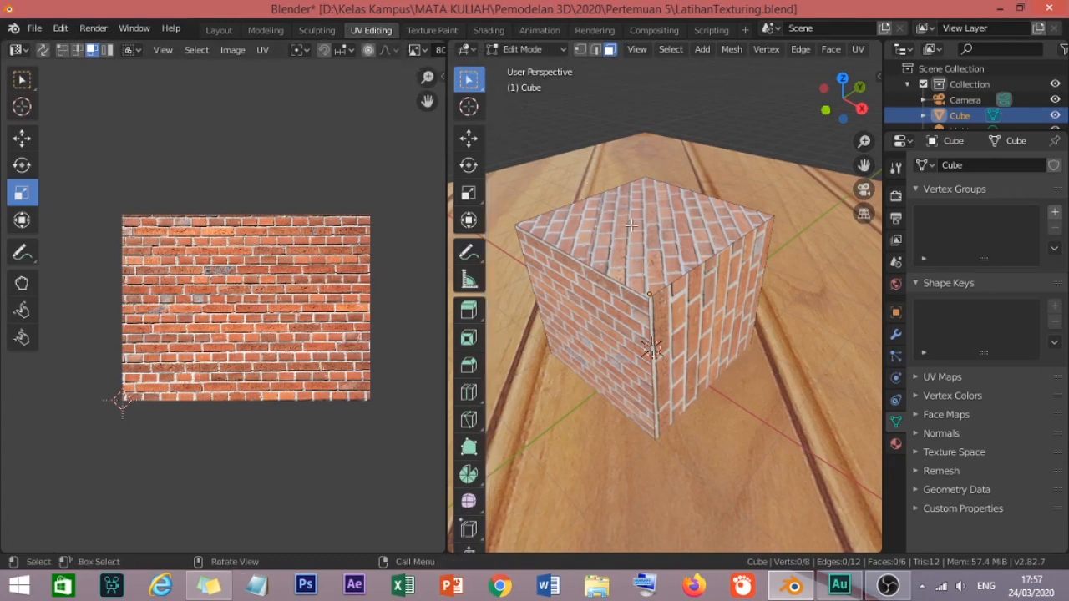
scroll(631, 224, "down", 2)
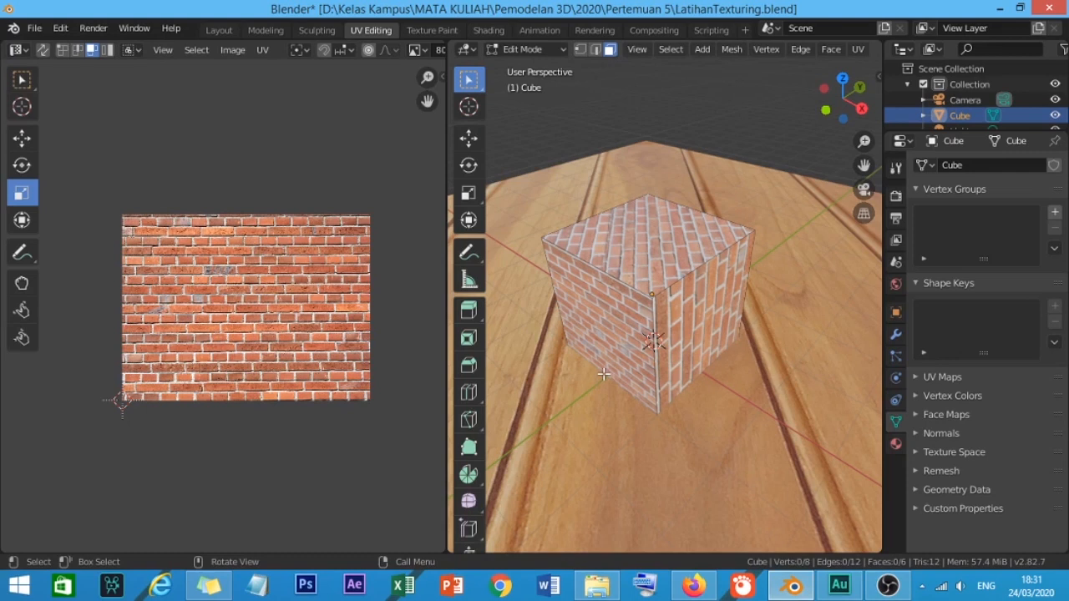
middle_click_drag(614, 384, 590, 396)
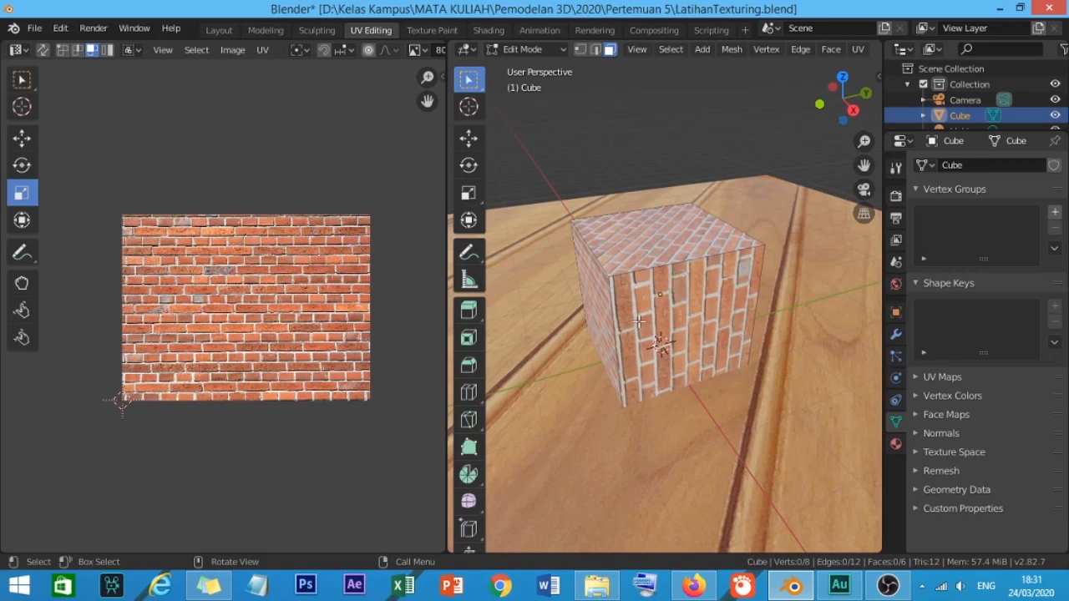
middle_click_drag(619, 337, 647, 323)
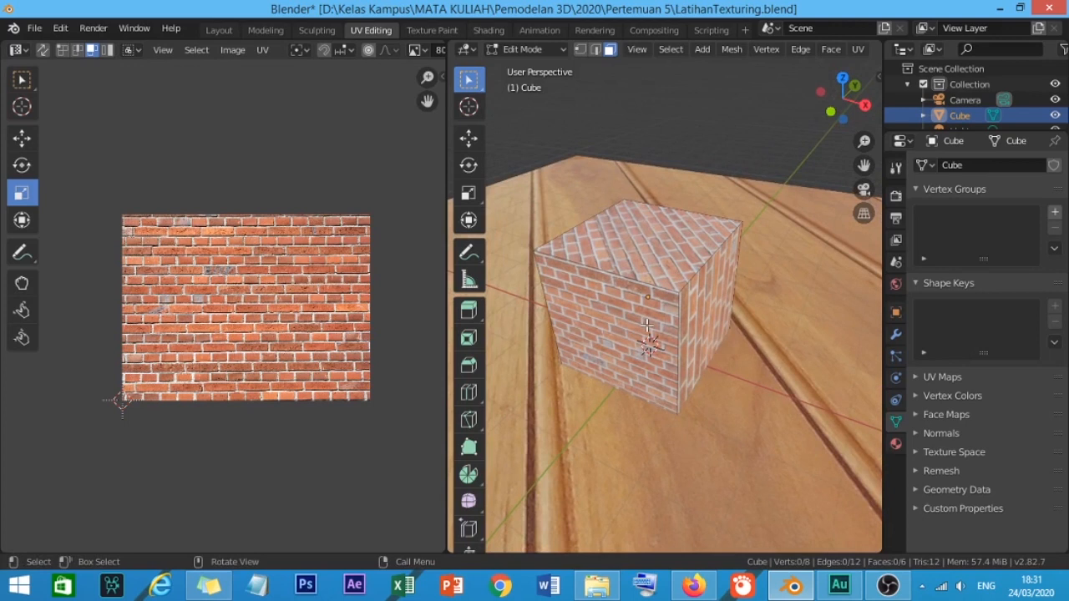
left_click(228, 37)
middle_click_drag(455, 352, 444, 321)
scroll(444, 320, "down", 4)
scroll(444, 321, "up", 2)
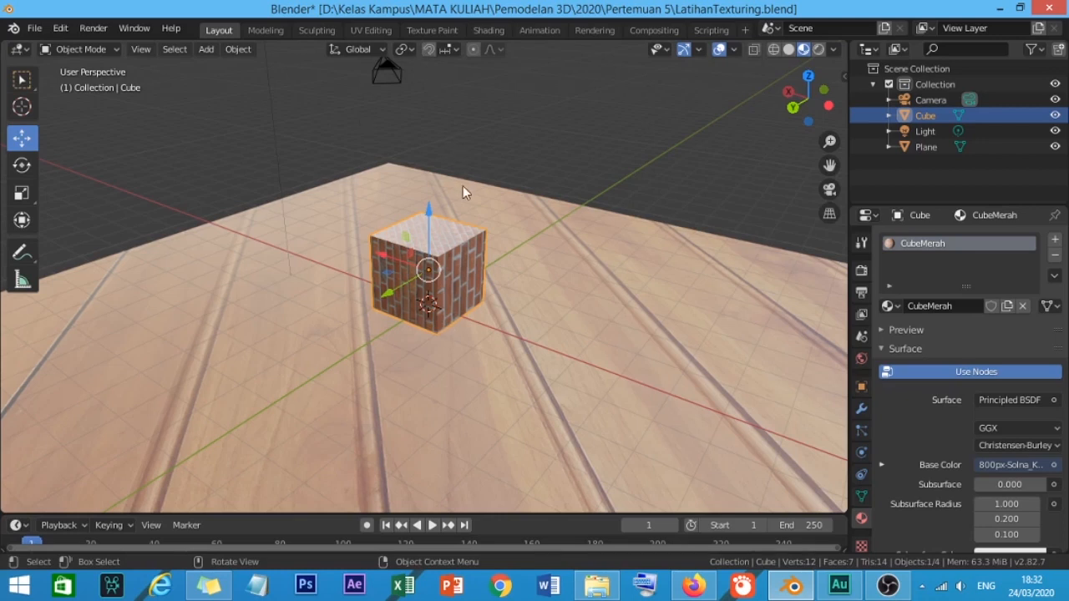
middle_click_drag(435, 266, 399, 267)
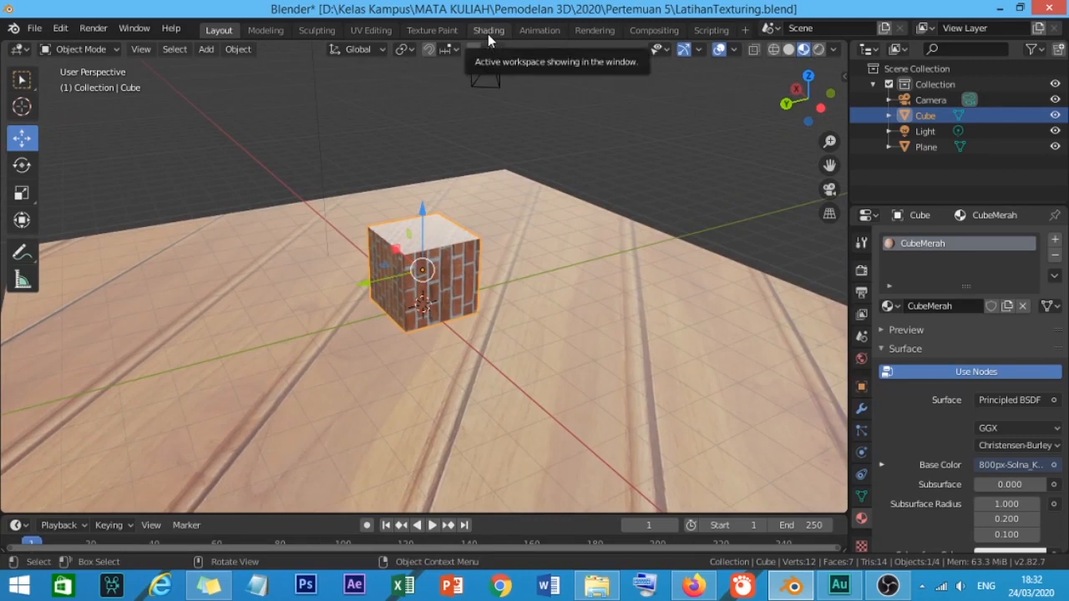
In the Shading workspace, delete all the nodes of the cube's CubeMerah material.
left_click(489, 32)
left_click(510, 368)
scroll(510, 383, "down", 6)
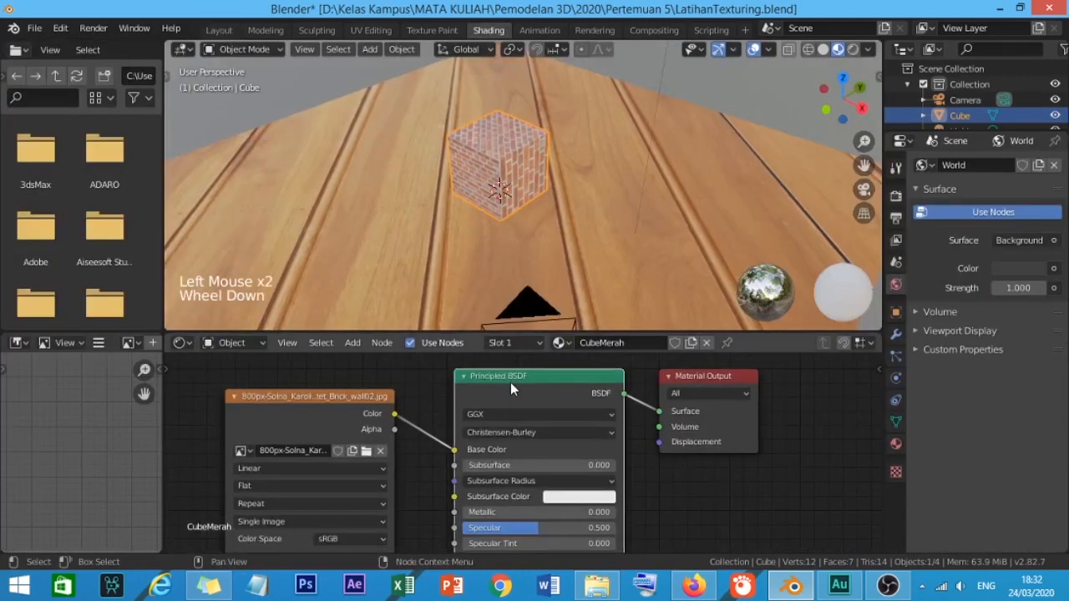
left_click_drag(374, 380, 670, 490)
key("Delete")
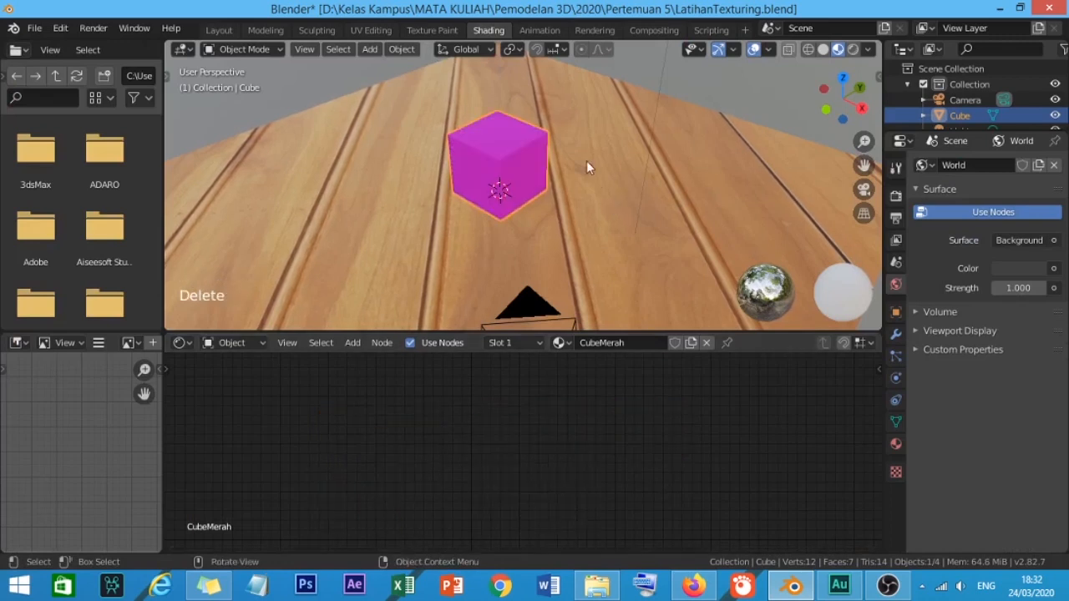
Unlink the CubeMerah material from the cube's material slot.
scroll(525, 112, "up", 3)
middle_click_drag(534, 146, 560, 218)
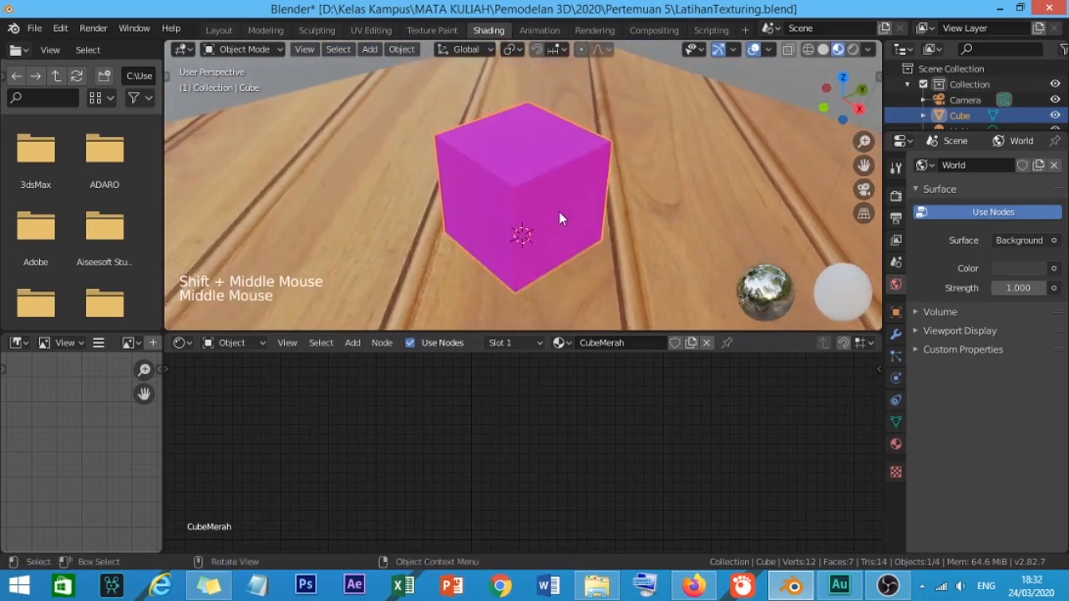
left_click(896, 445)
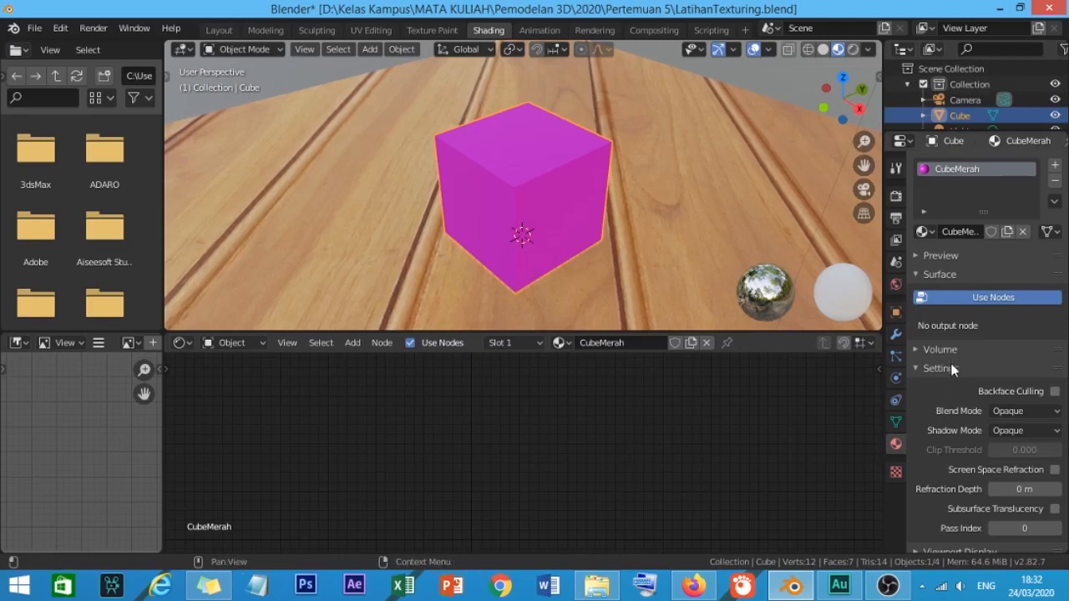
left_click(558, 343)
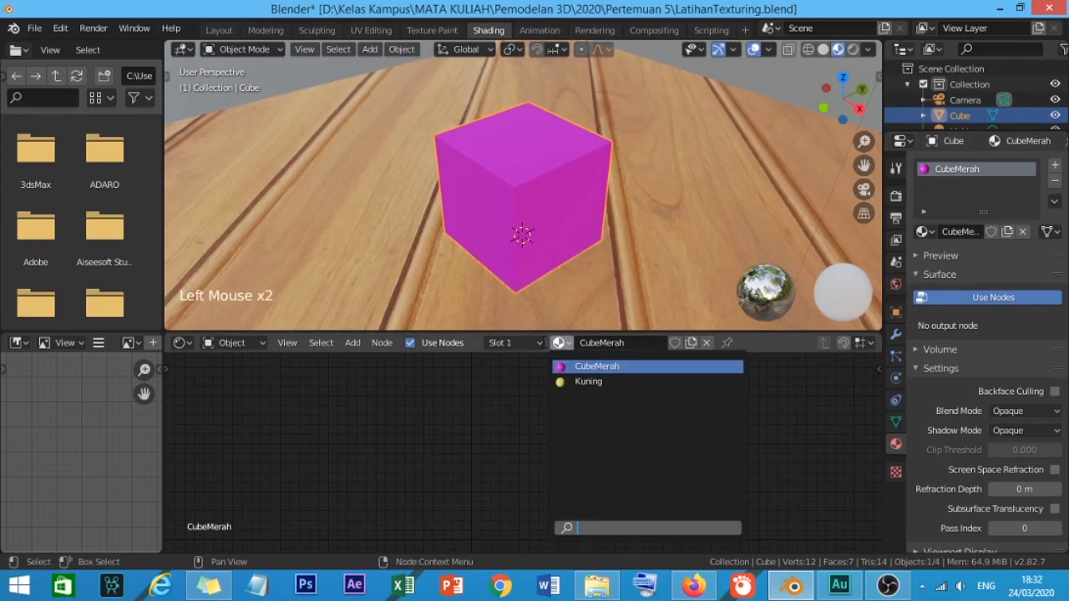
left_click(535, 344)
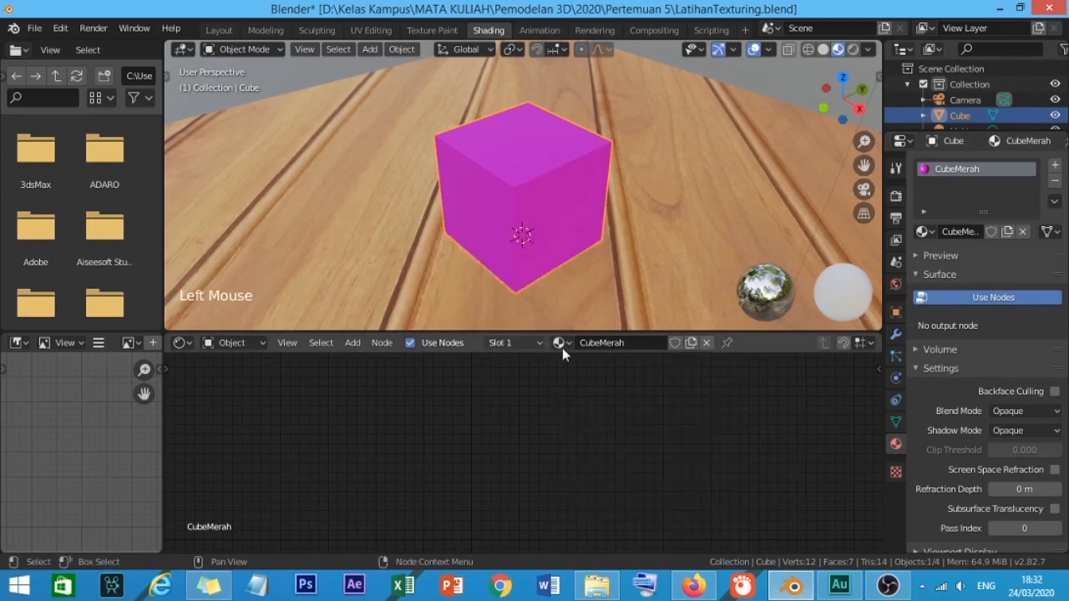
left_click(972, 169)
left_click(971, 169)
left_click(1020, 232)
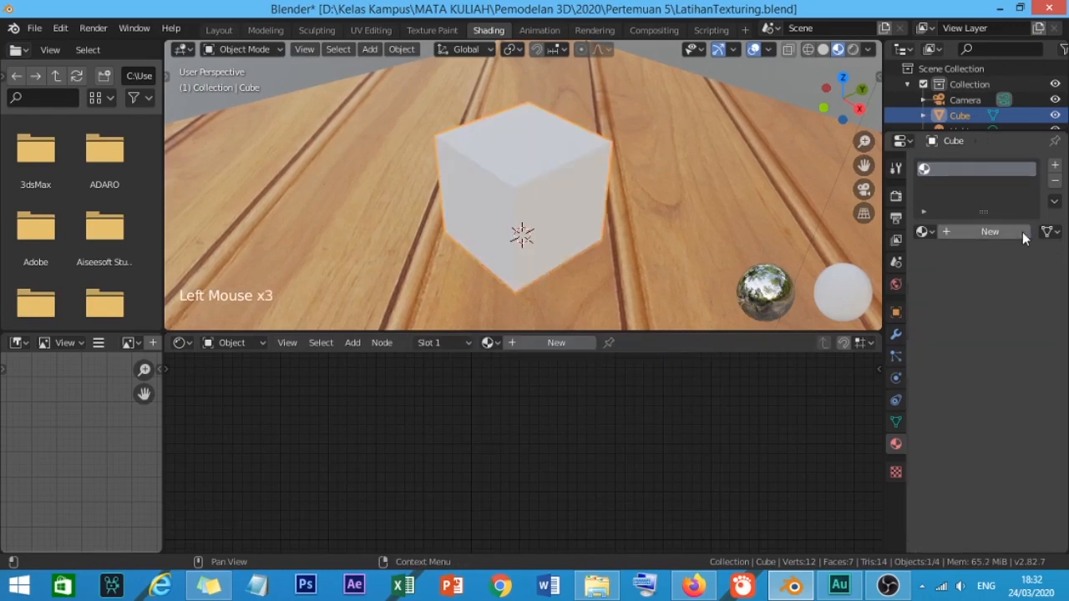
left_click(467, 346)
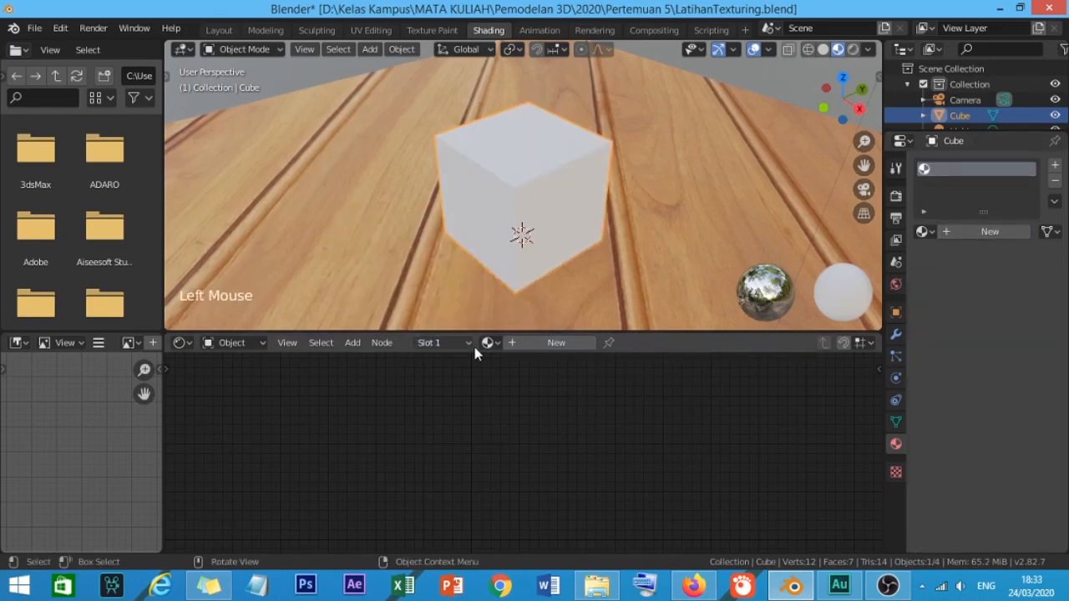
left_click(468, 348)
left_click(579, 377)
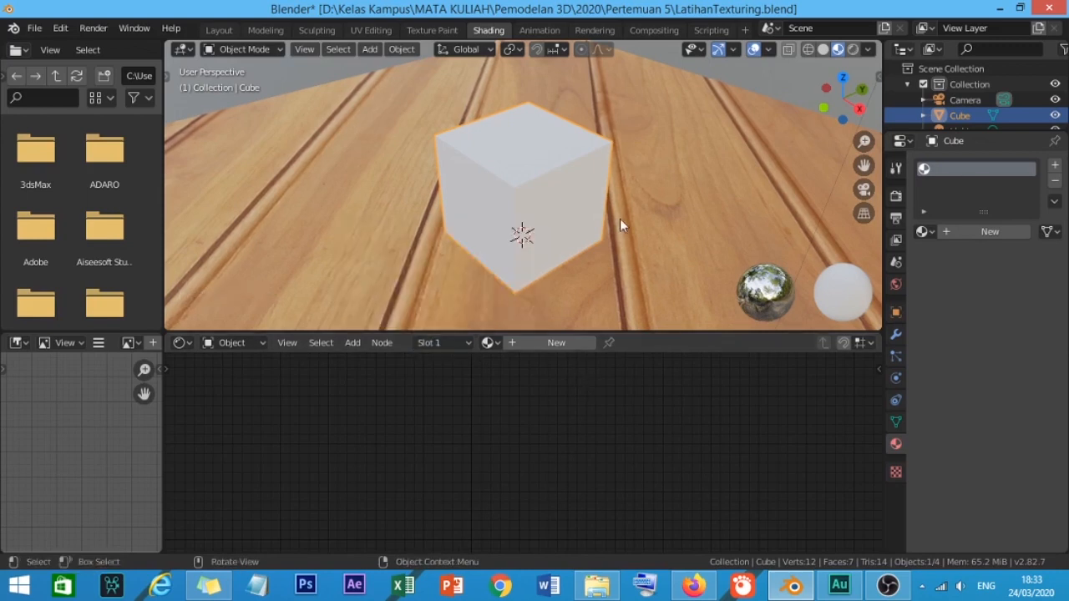
middle_click_drag(615, 225, 601, 226)
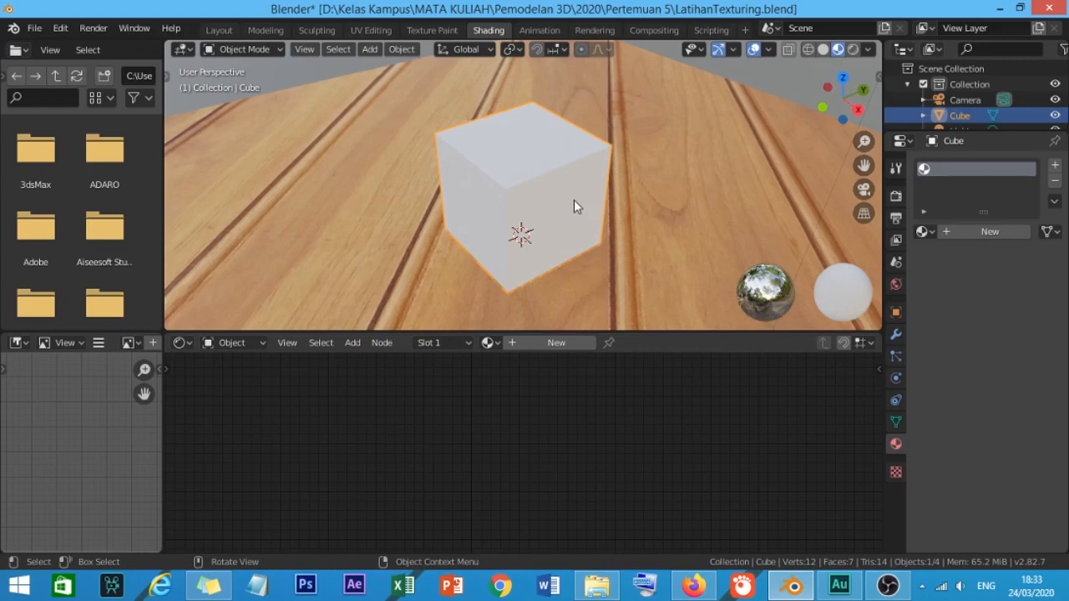
middle_click_drag(572, 219, 582, 217)
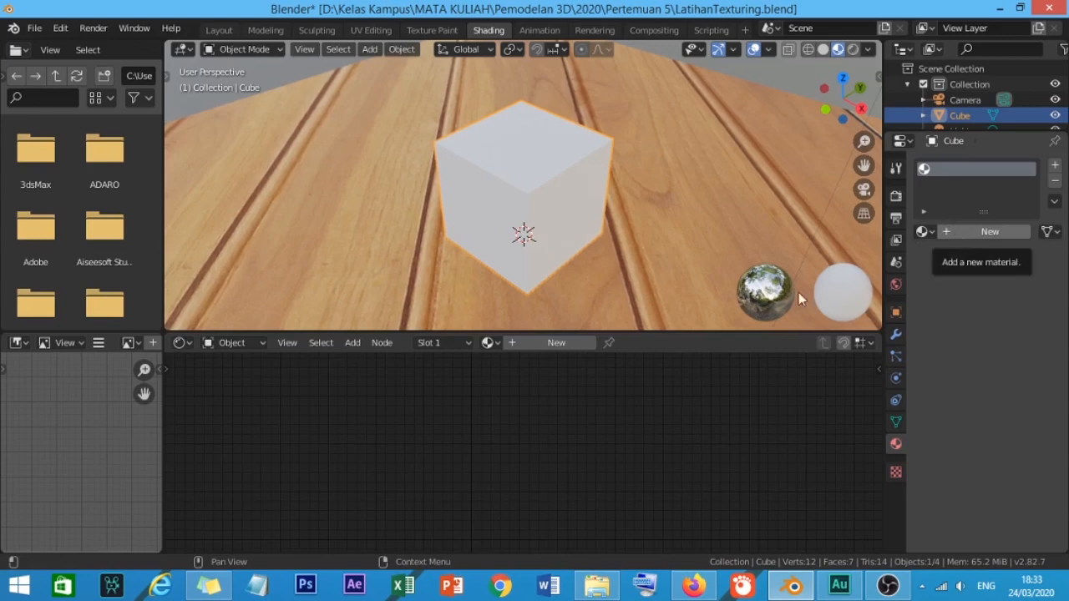
Create a new material in the cube's empty slot and name it Material1.
left_click(556, 342)
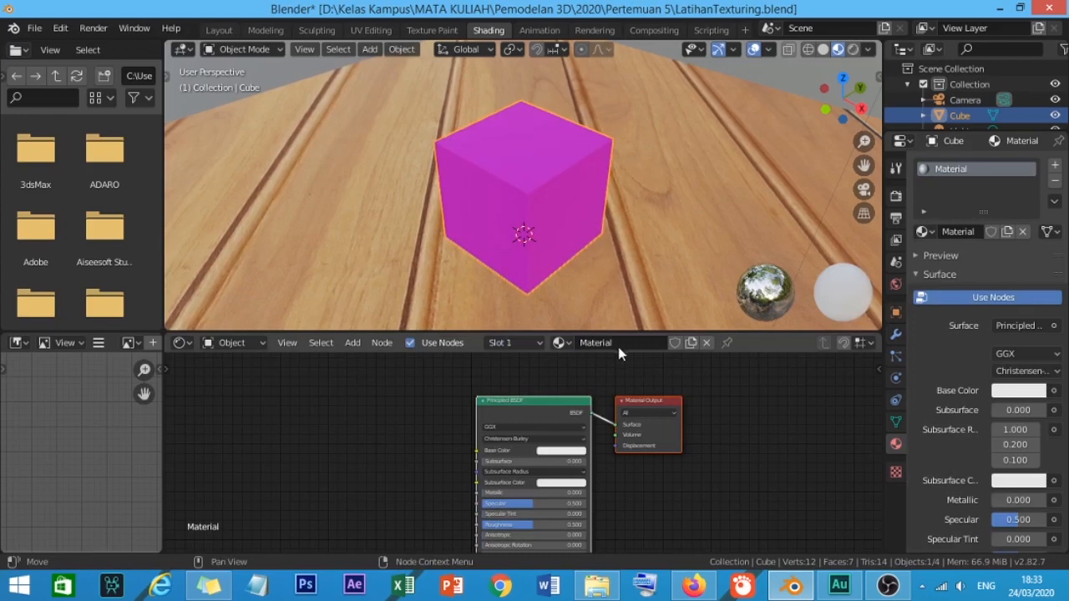
left_click(622, 342)
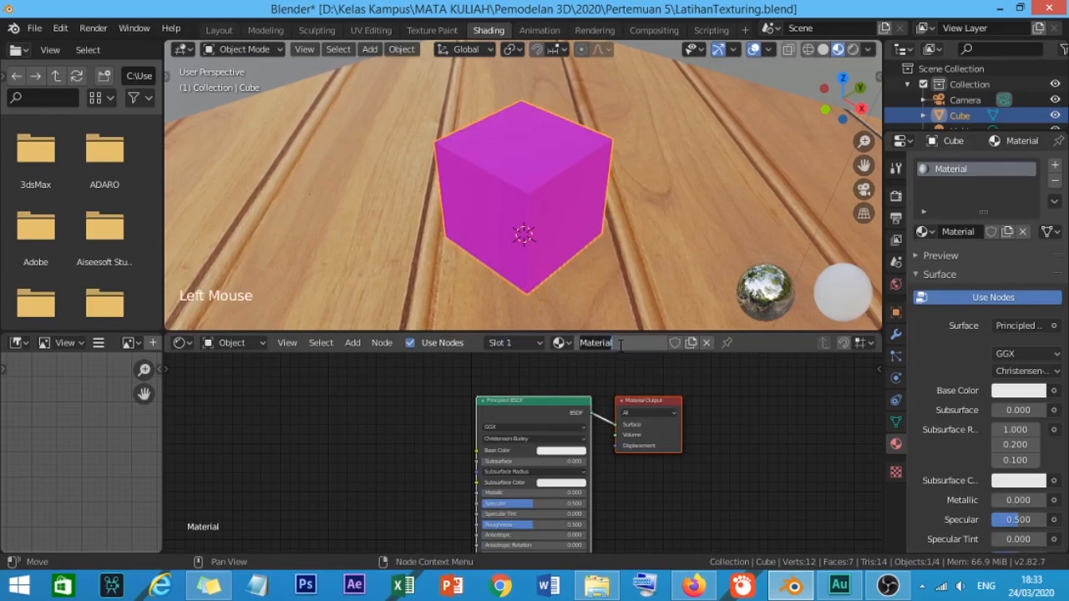
type("Material1")
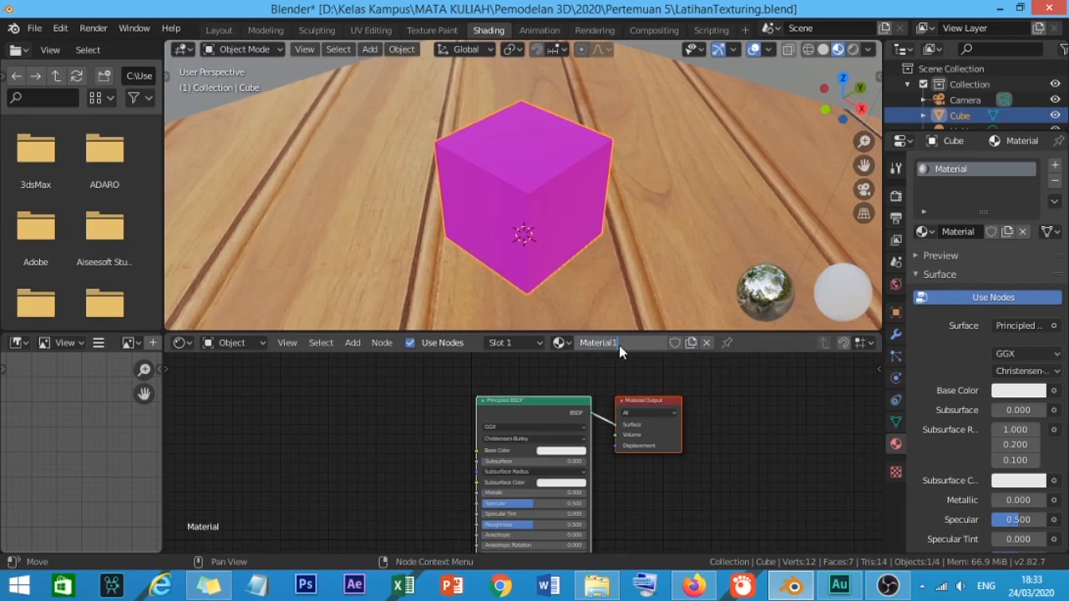
key("Return")
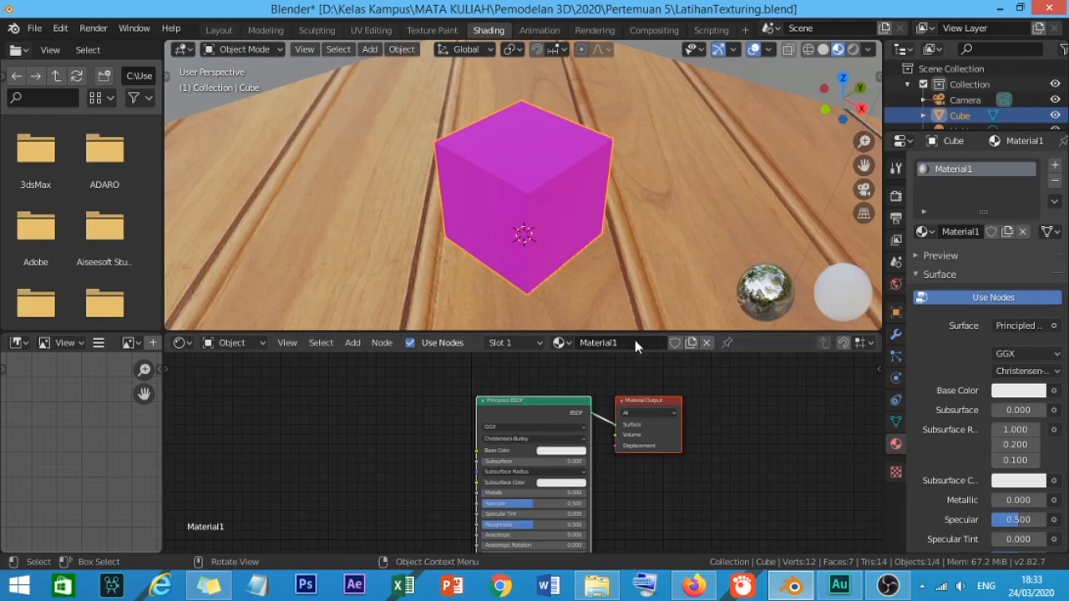
Add a second material slot to the cube with a new material named Material2.
left_click(540, 345)
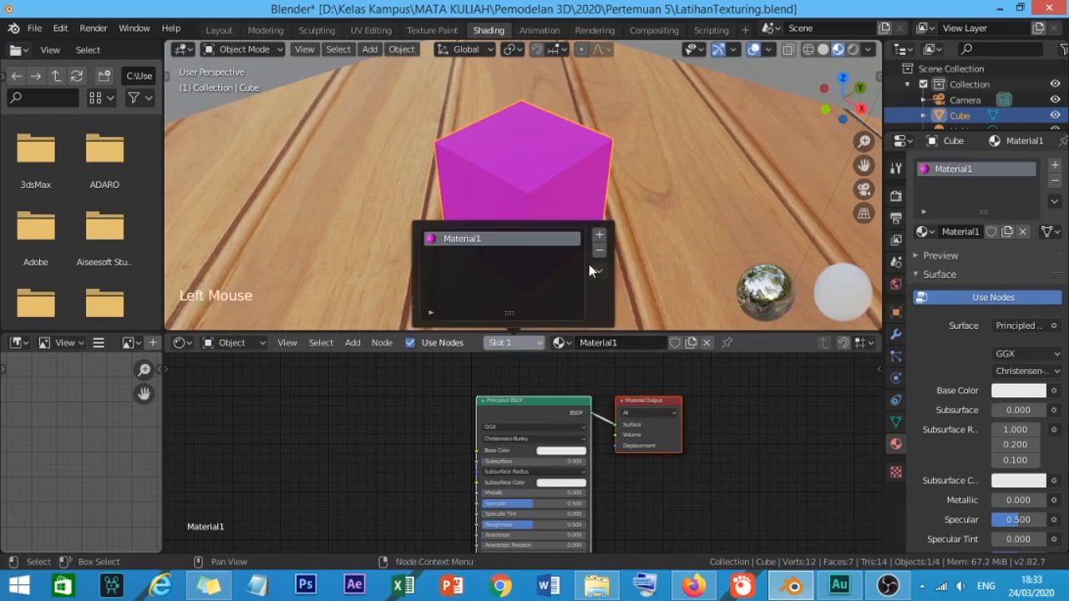
left_click(599, 236)
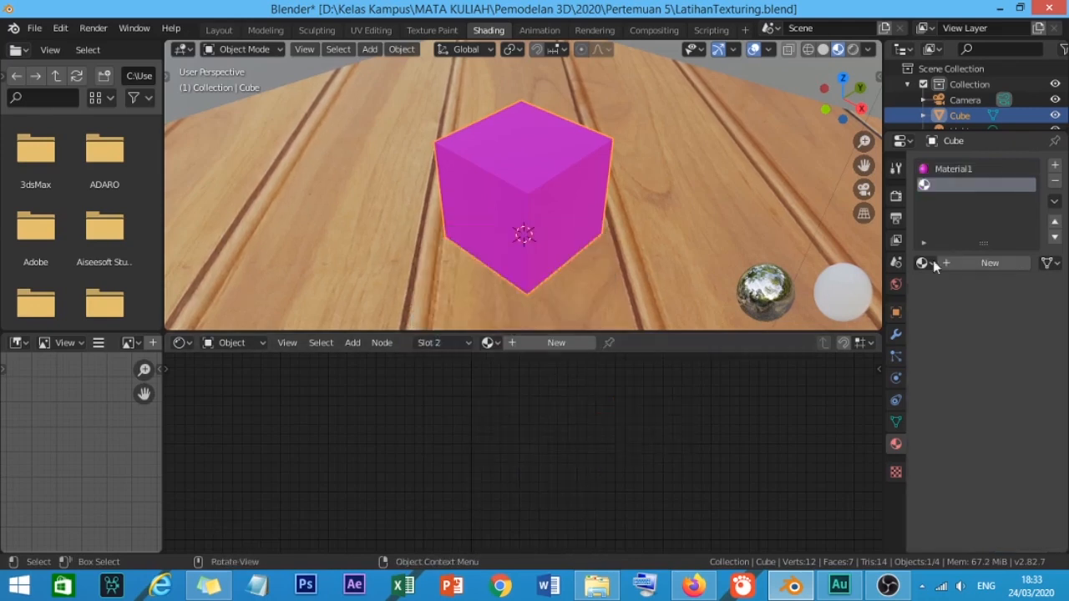
left_click(572, 344)
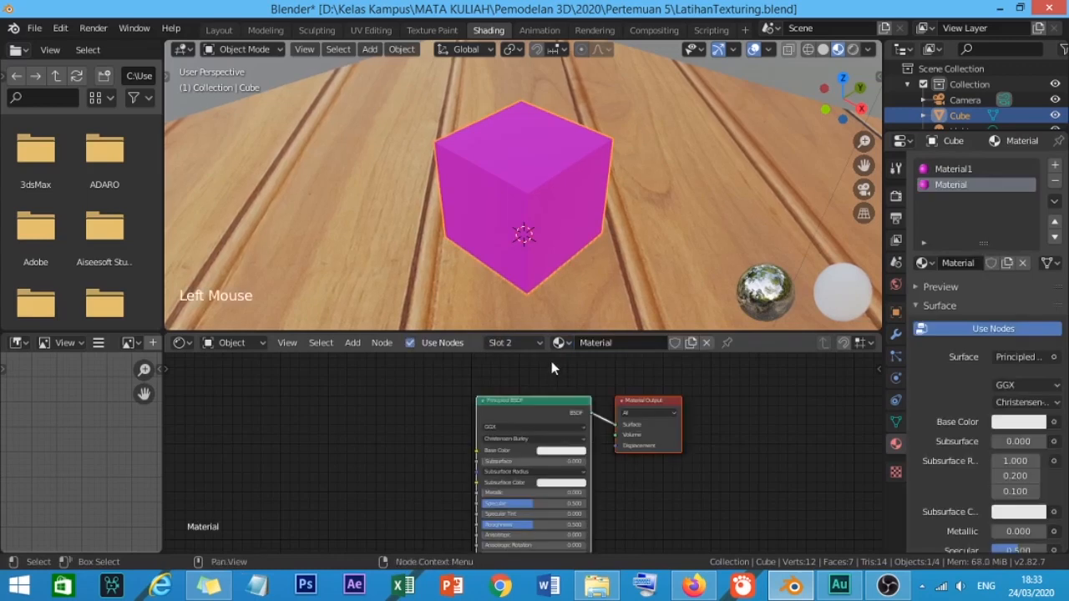
double_click(625, 343)
type("2")
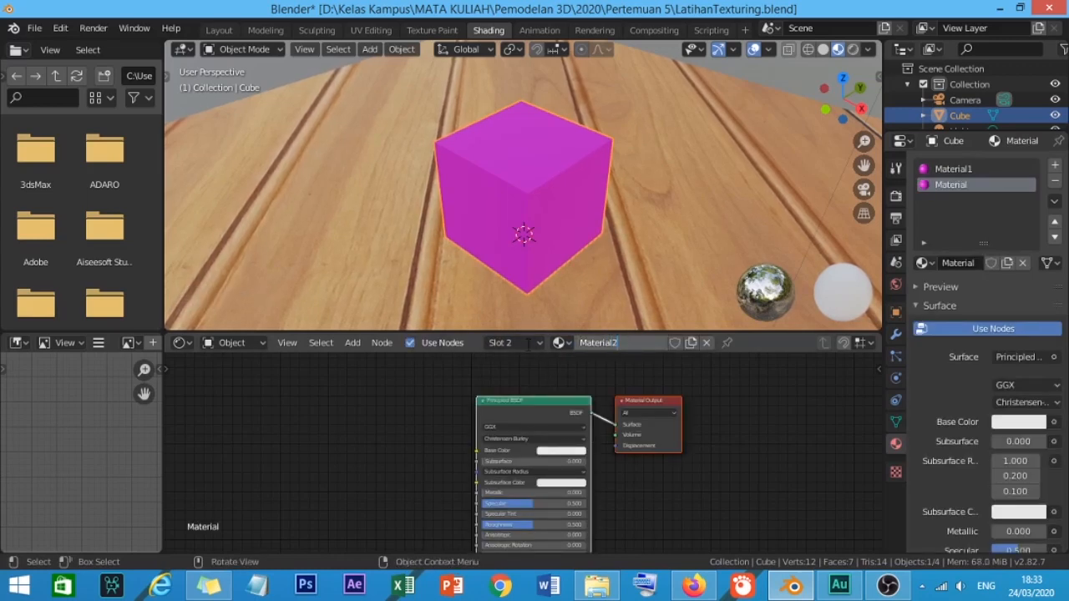
key("Return")
Add a third material slot to the cube with a new material named Material3.
left_click(540, 342)
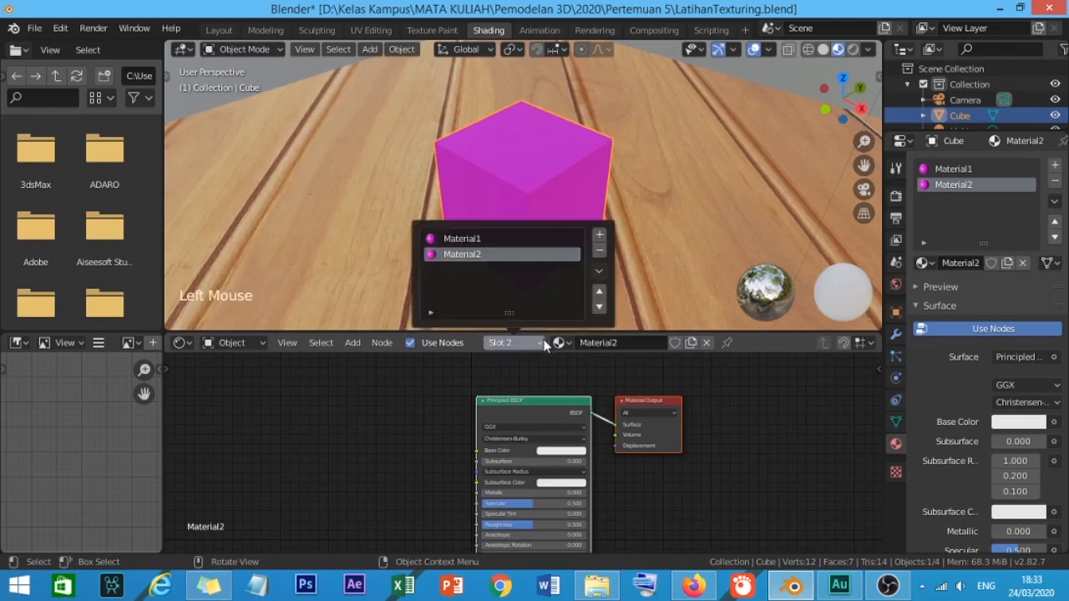
left_click(599, 235)
left_click(560, 343)
double_click(615, 342)
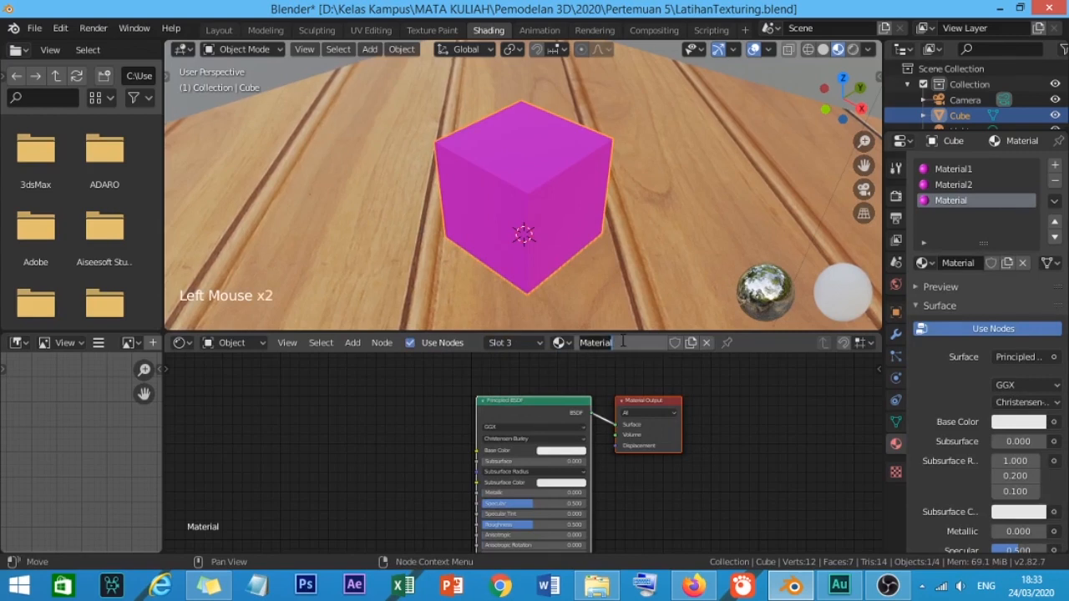
type("3")
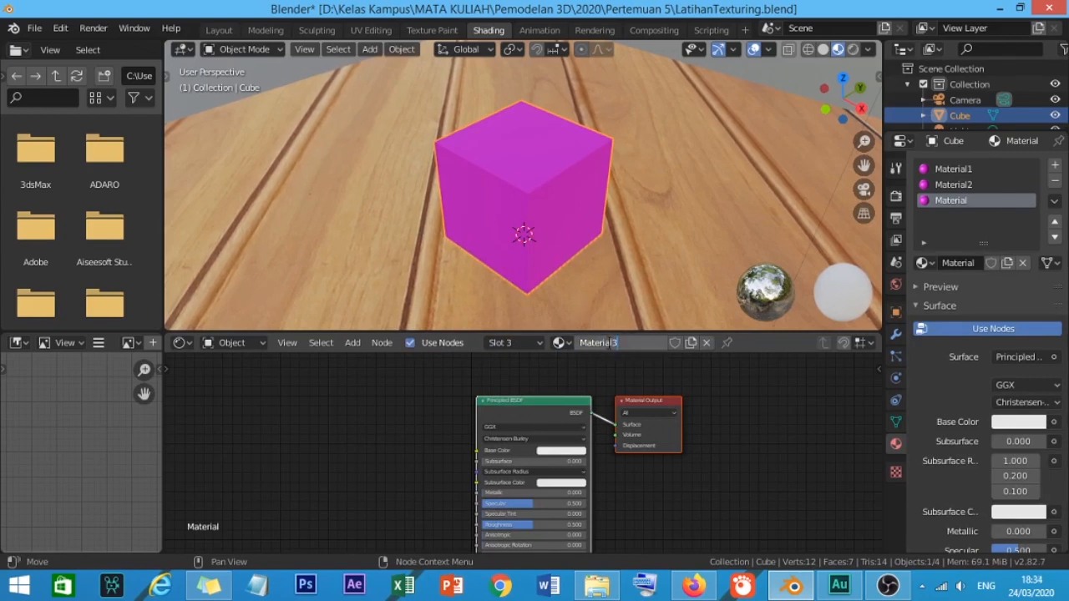
key("Return")
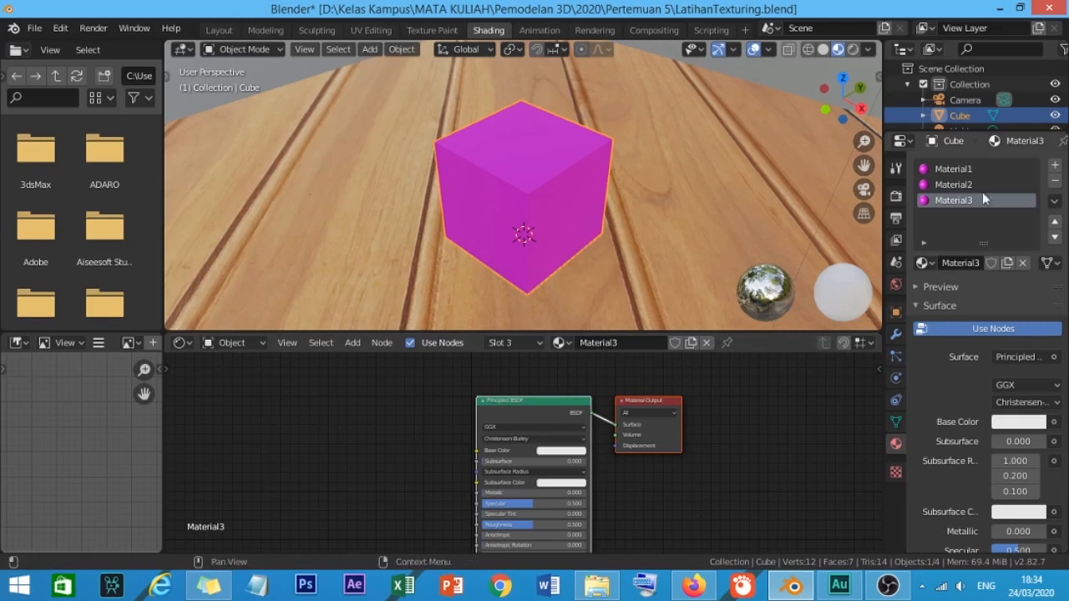
Add an Image Texture node beside the Principled BSDF in Material1's node tree.
left_click(973, 170)
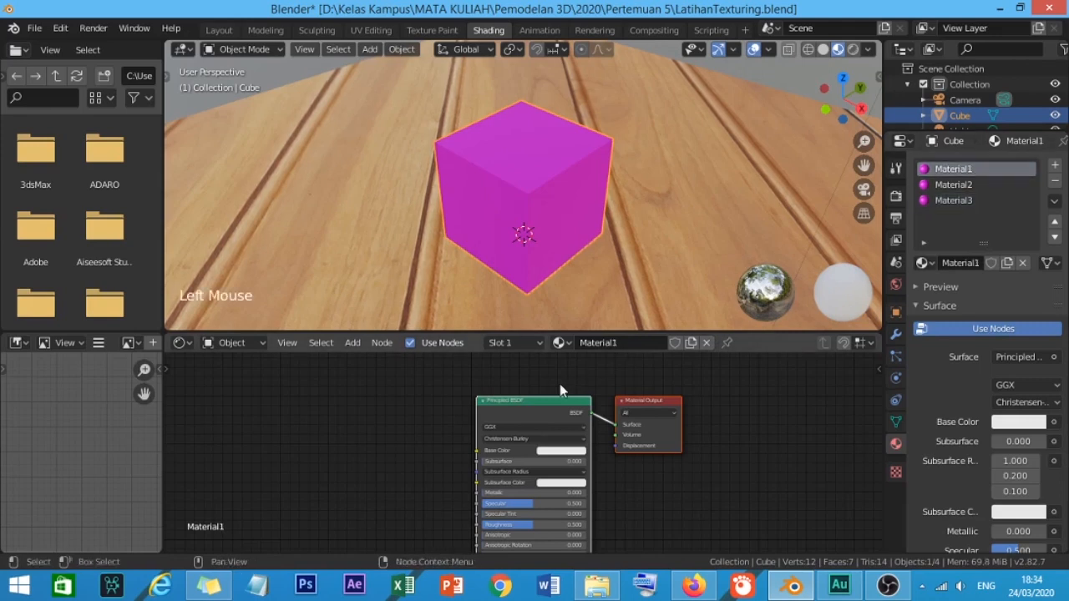
left_click(537, 344)
key("shift+a")
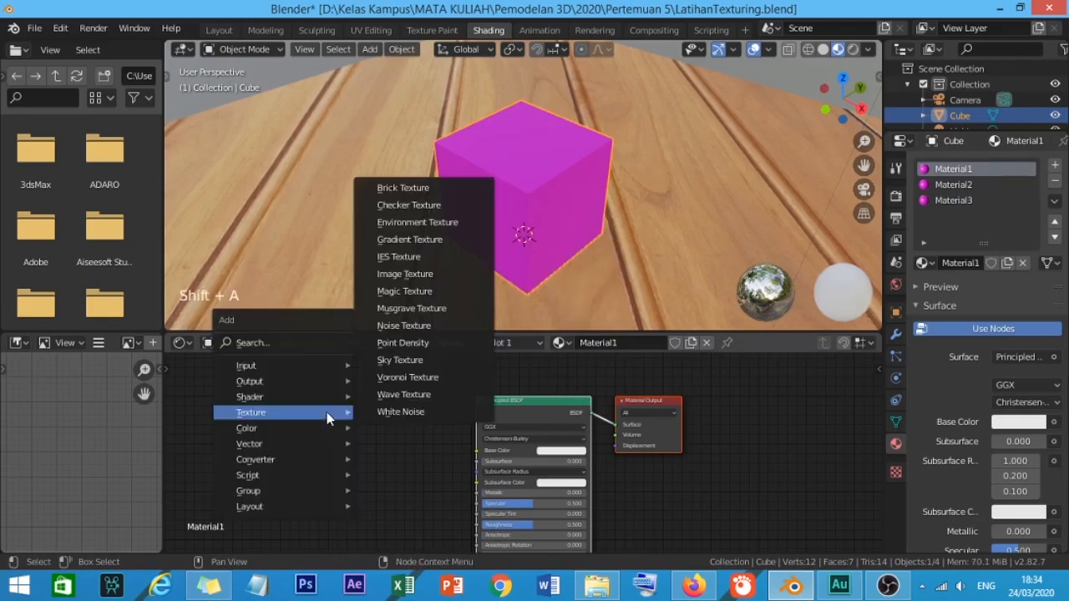
mouse_move(322, 419)
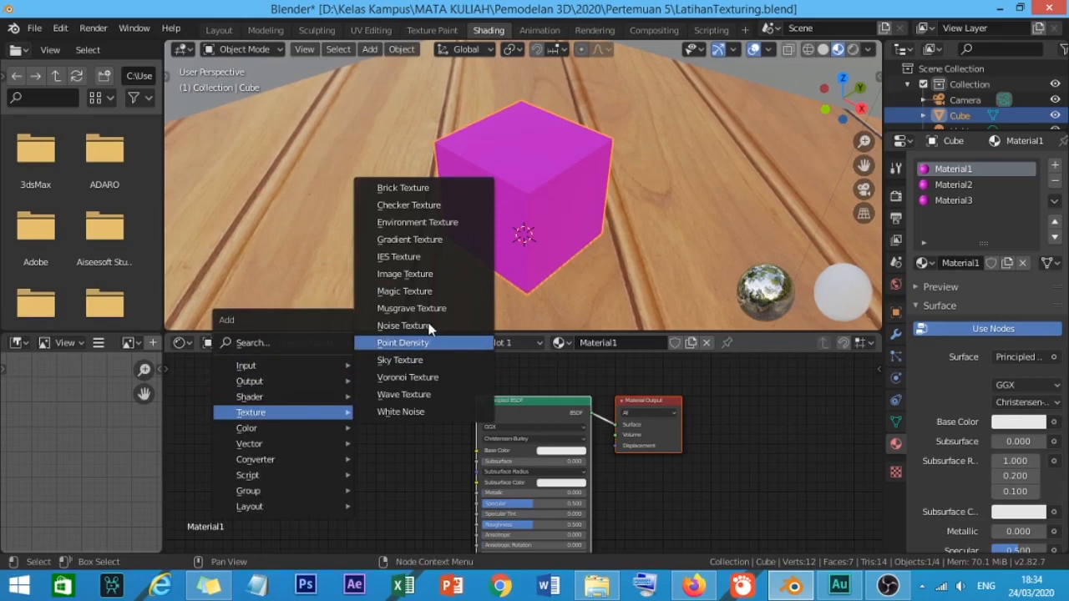
left_click(448, 276)
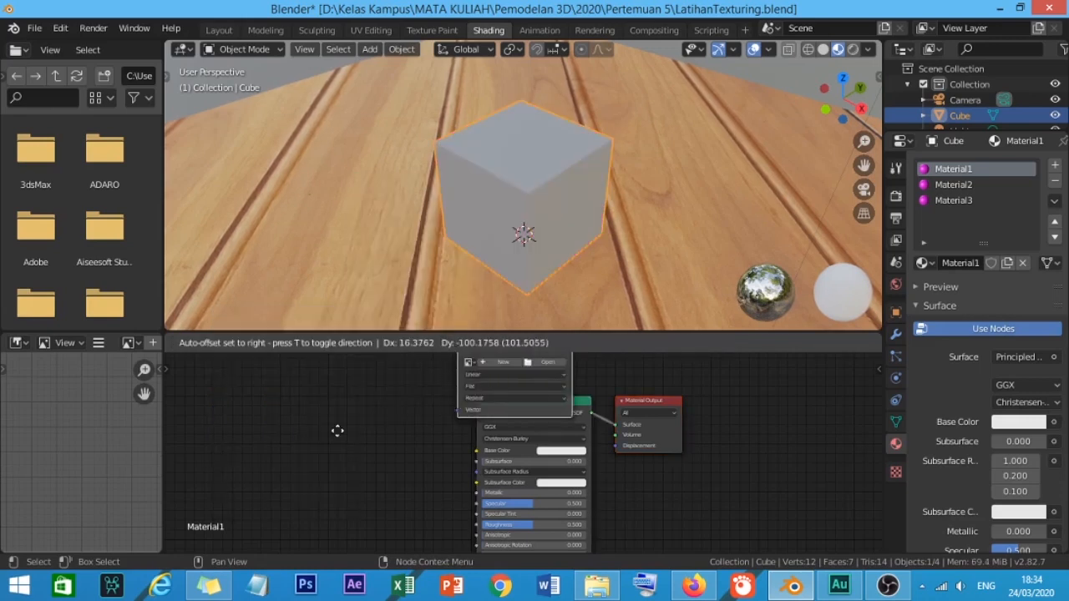
left_click(315, 414)
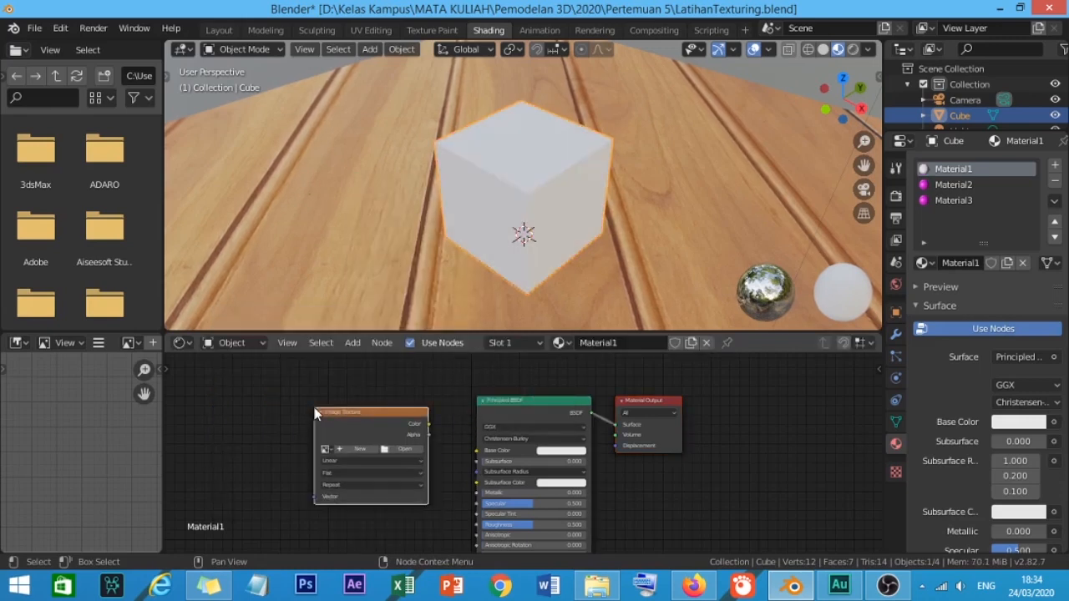
Load texture-2832598_1920.jpg into Material1's image node and connect its Color output to the shader's Base Color.
left_click(402, 450)
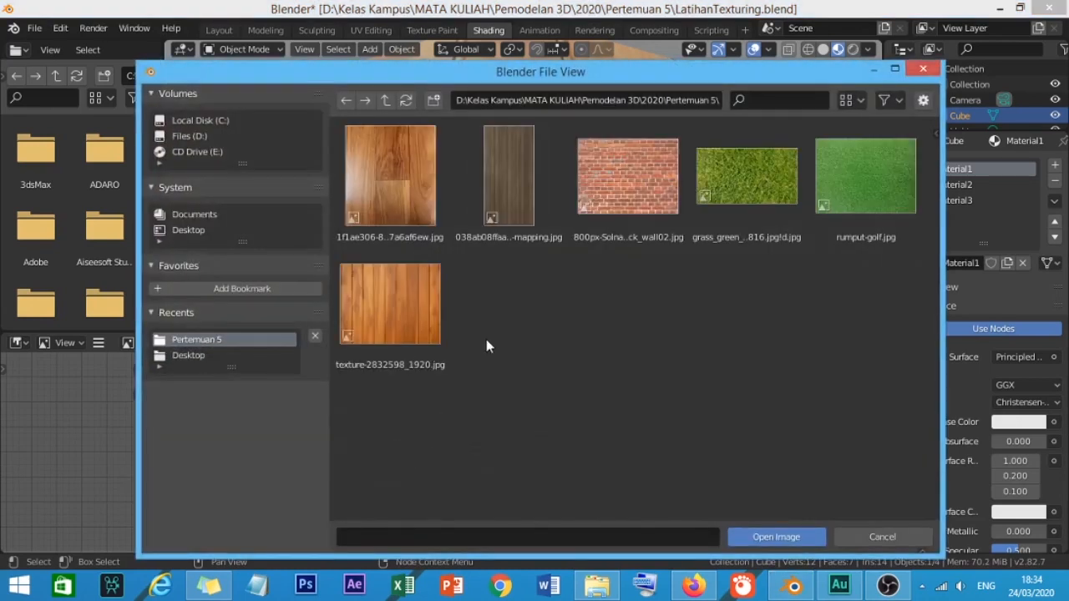
double_click(393, 330)
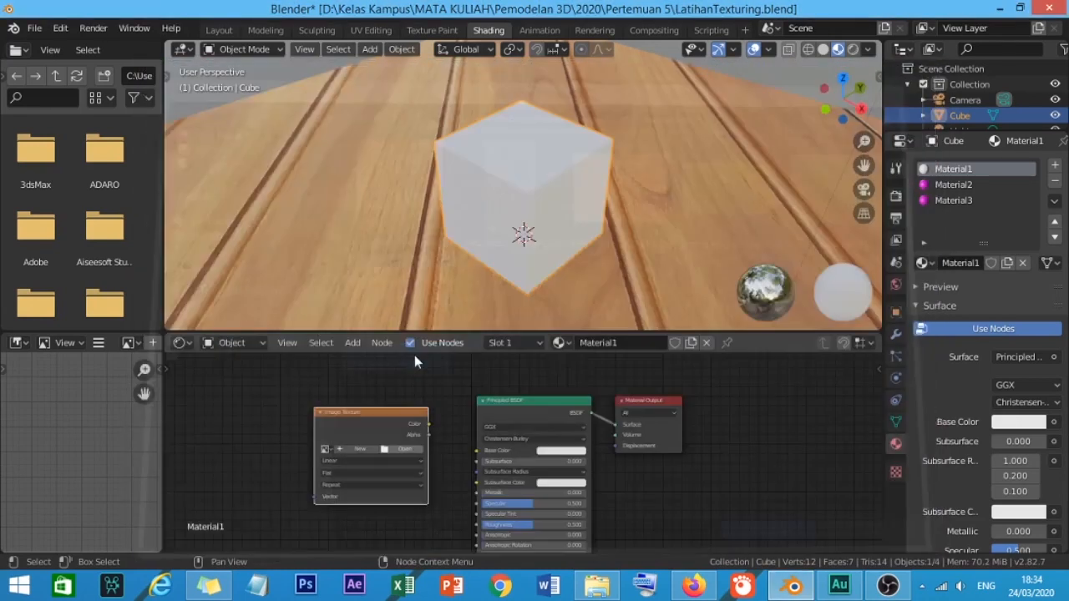
left_click_drag(429, 424, 476, 452)
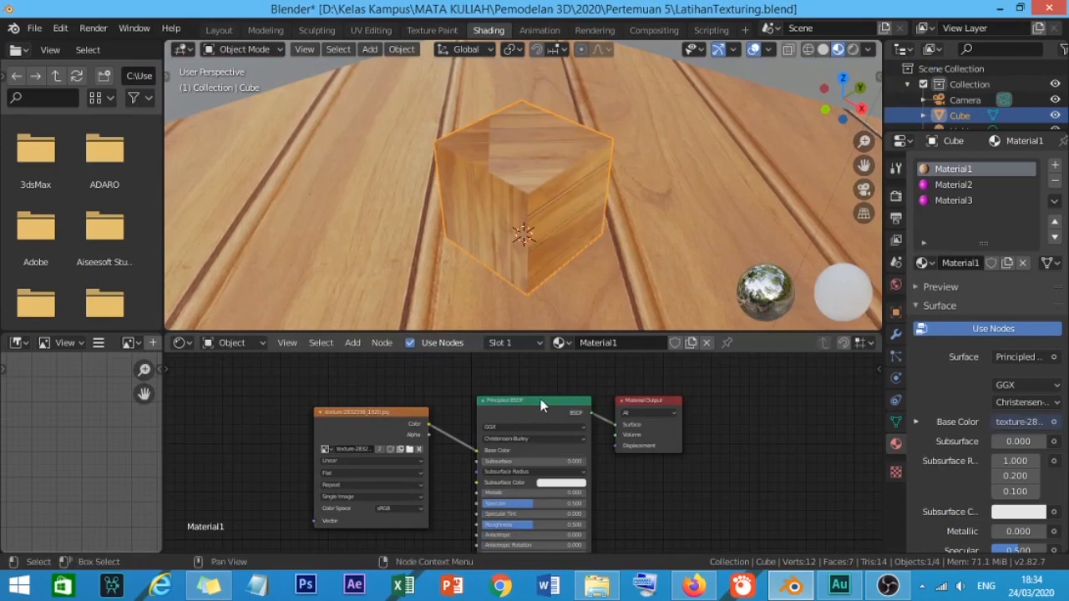
Switch to Material2 and add an Image Texture node beside its Principled BSDF.
left_click(537, 346)
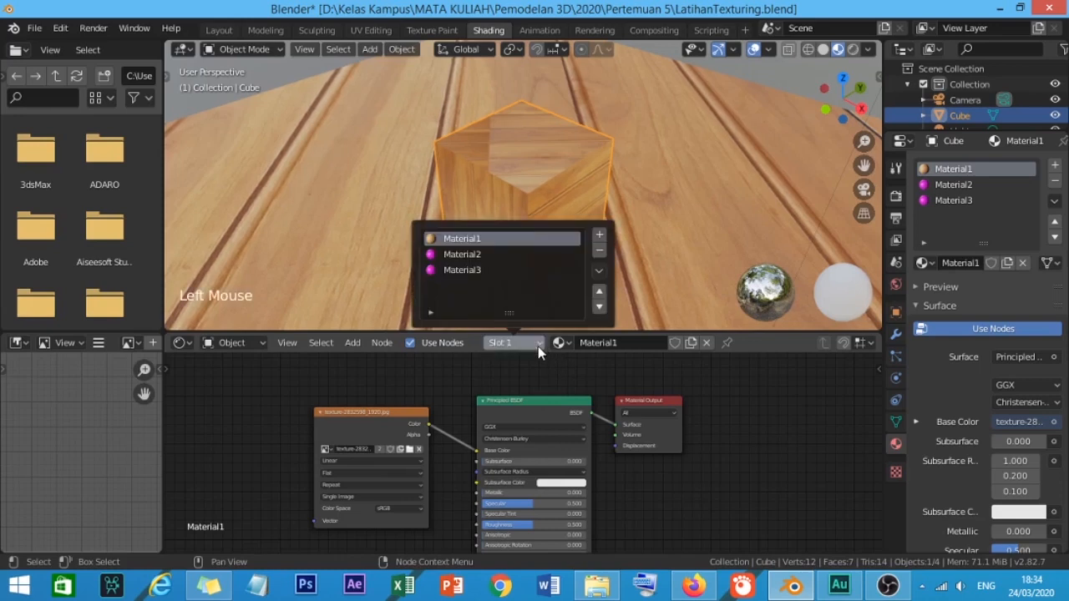
left_click(512, 255)
left_click(405, 463)
key("shift+a")
mouse_move(409, 455)
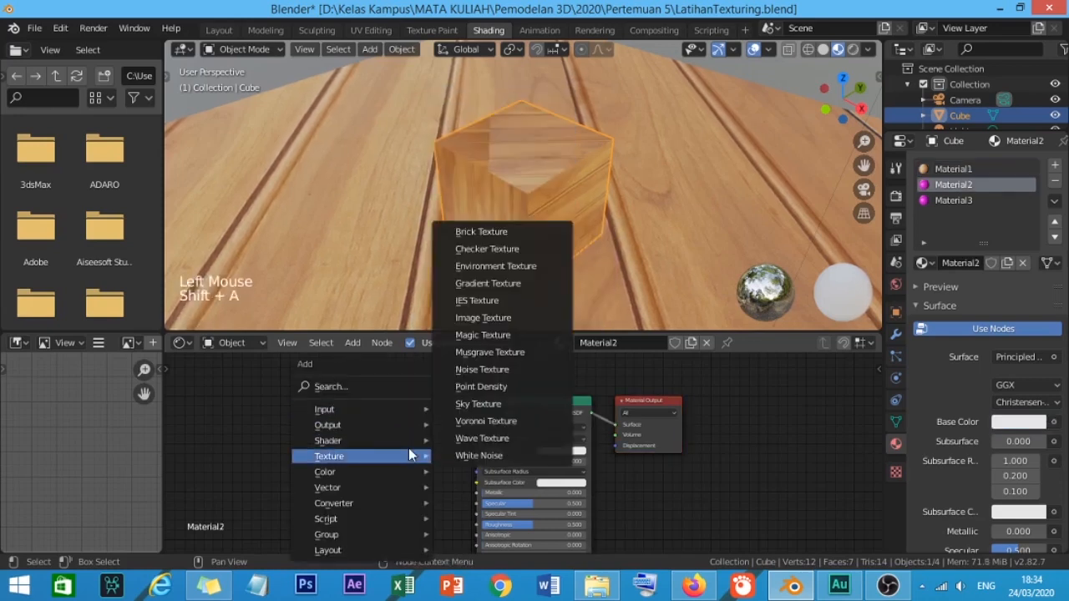
left_click(532, 322)
left_click(323, 398)
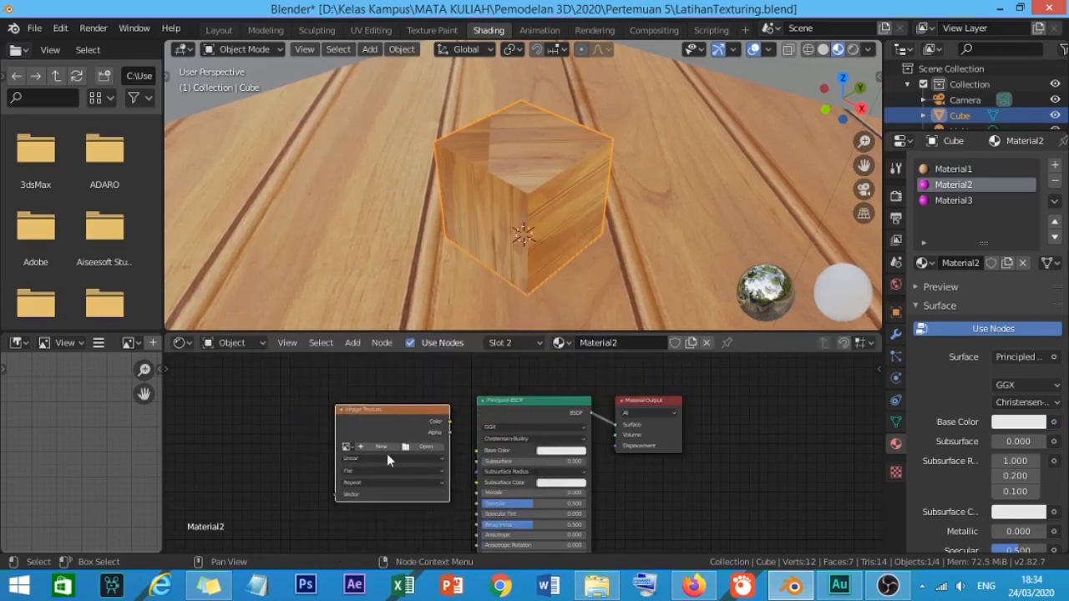
Load the 800px-Solna brick wall image into Material2's image node and connect its Color output to Base Color.
left_click(424, 447)
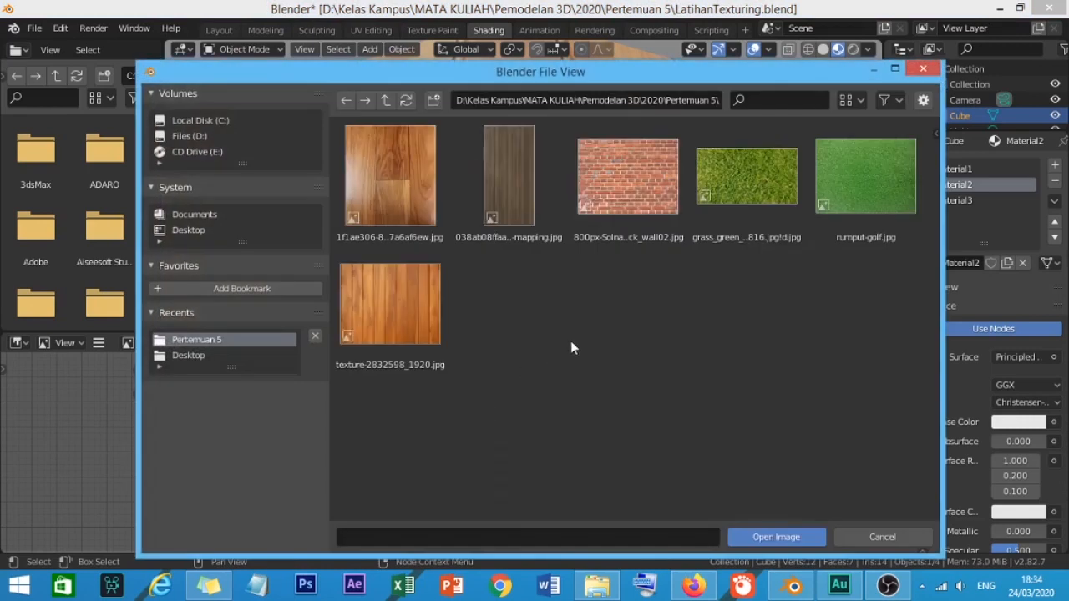
double_click(623, 203)
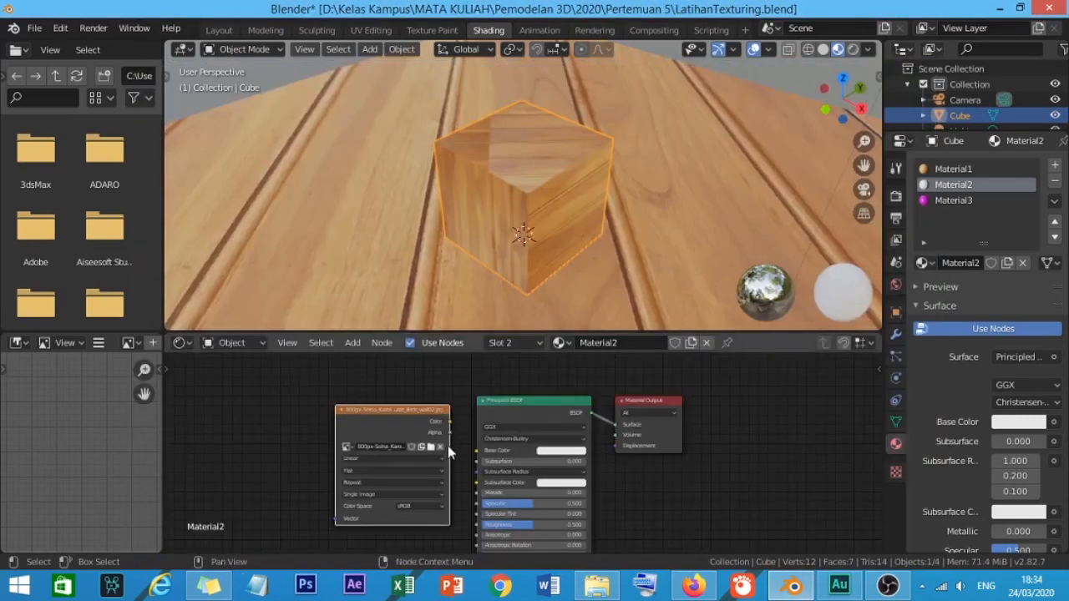
left_click_drag(449, 422, 476, 455)
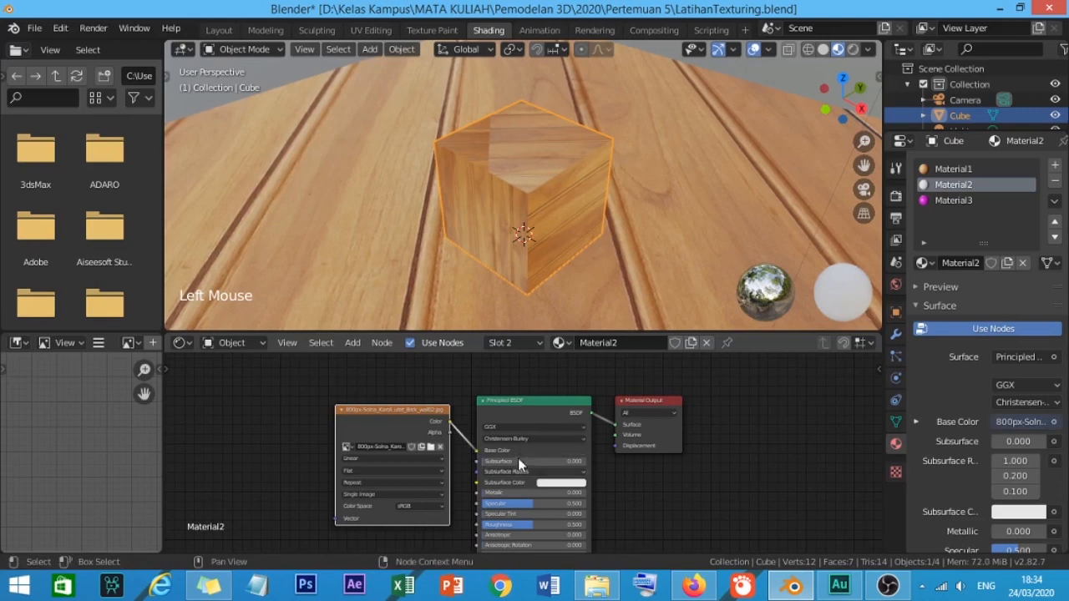
Switch to Material3 and add an Image Texture node beside its Principled BSDF.
left_click(538, 351)
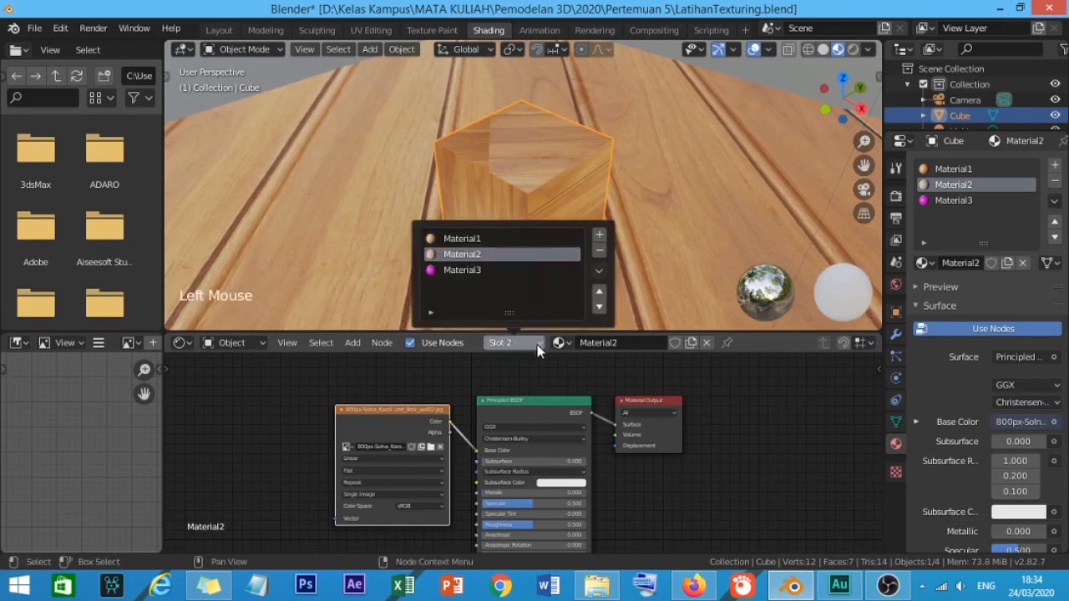
left_click(509, 272)
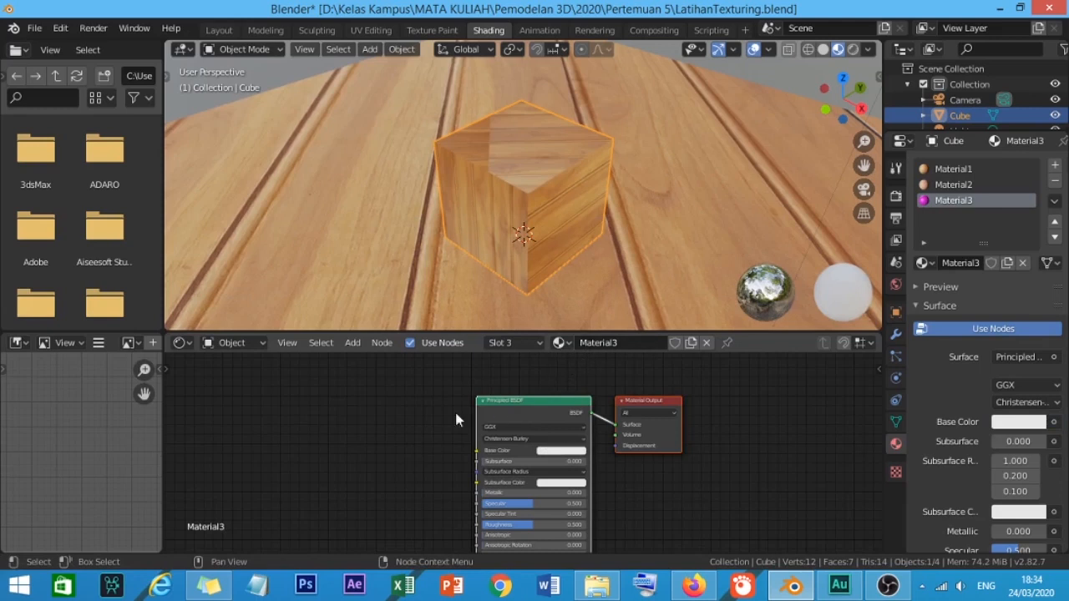
key("shift+a")
mouse_move(367, 426)
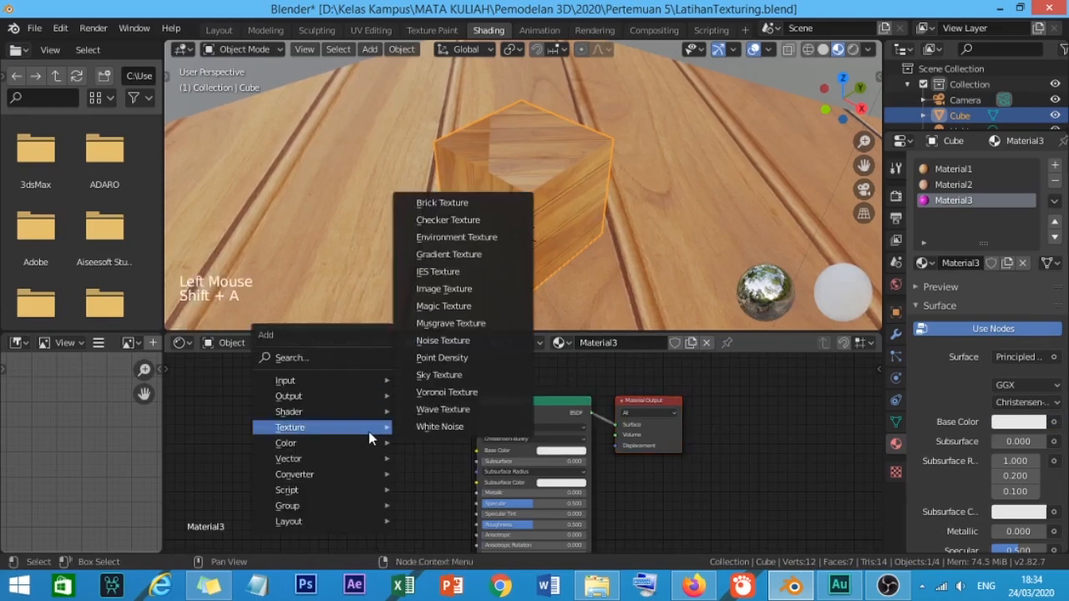
left_click(457, 289)
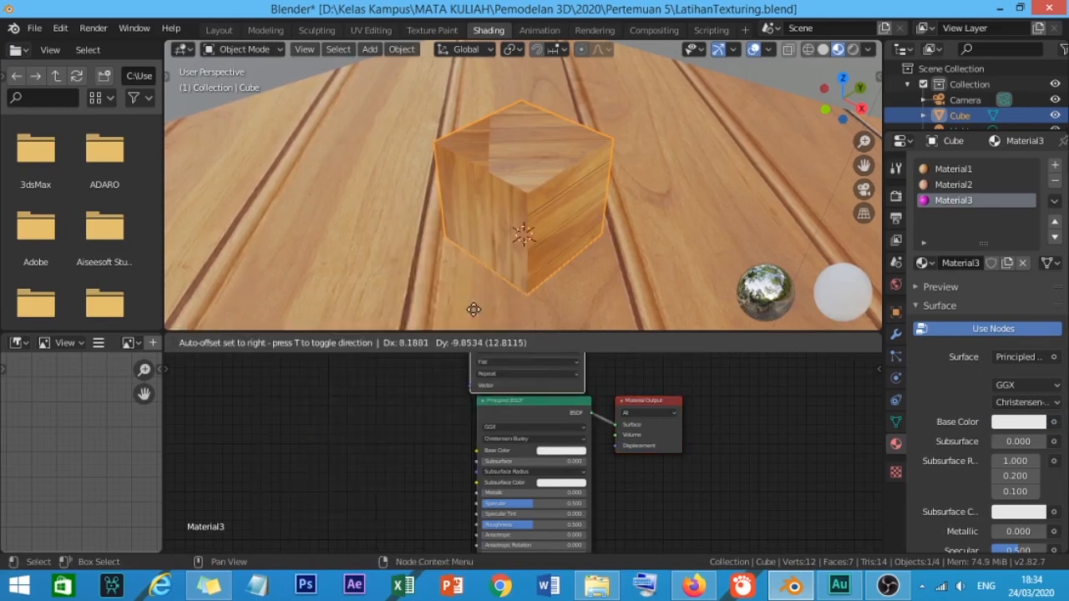
left_click(338, 421)
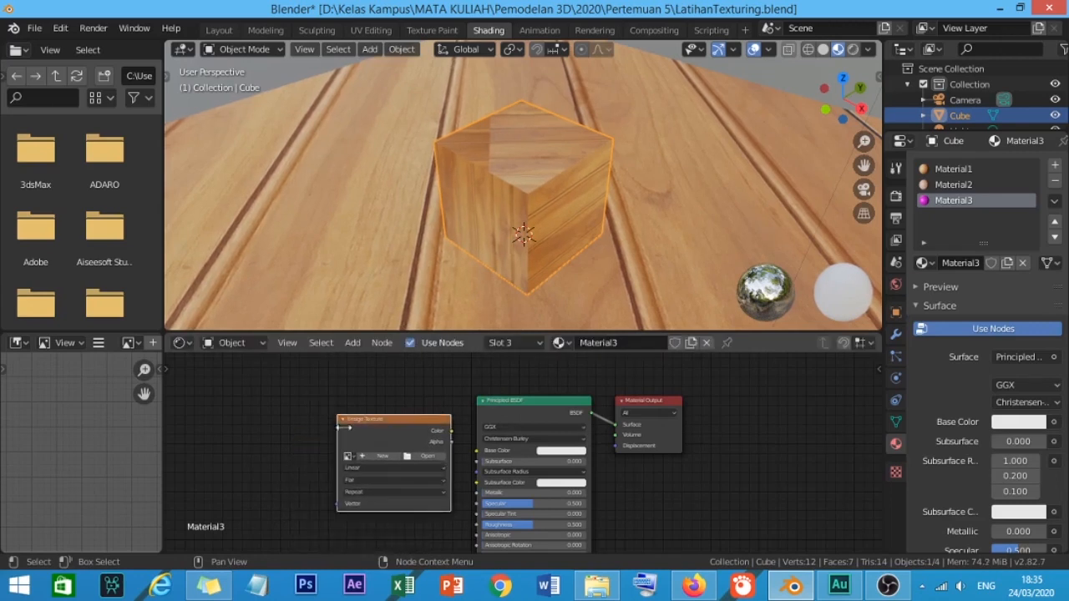
Load the grass_green image into Material3's image node and connect its Color output to Base Color.
double_click(425, 456)
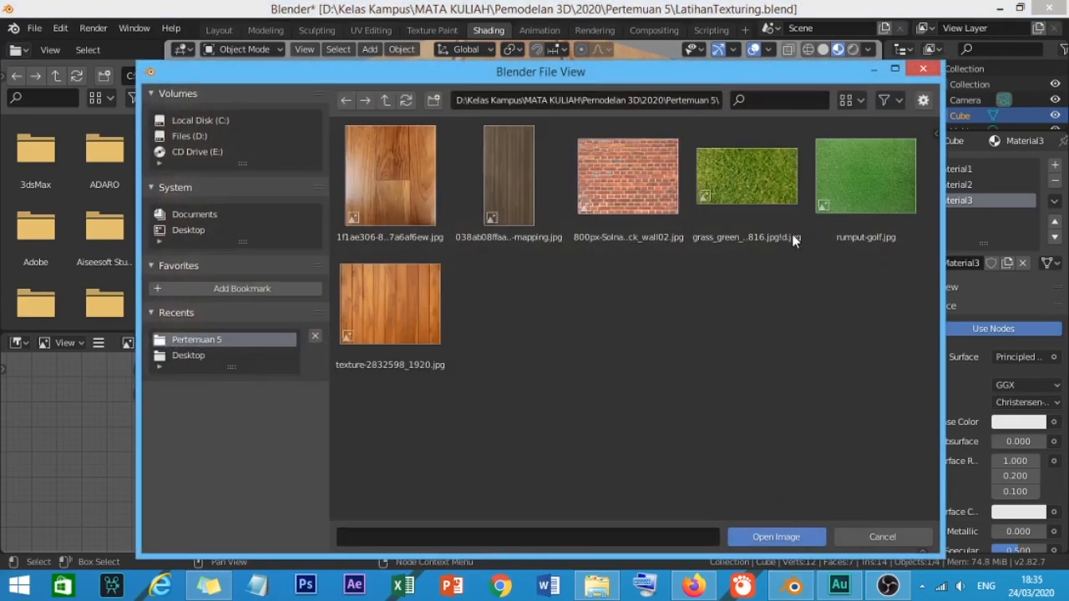
double_click(781, 175)
left_click_drag(452, 430, 478, 451)
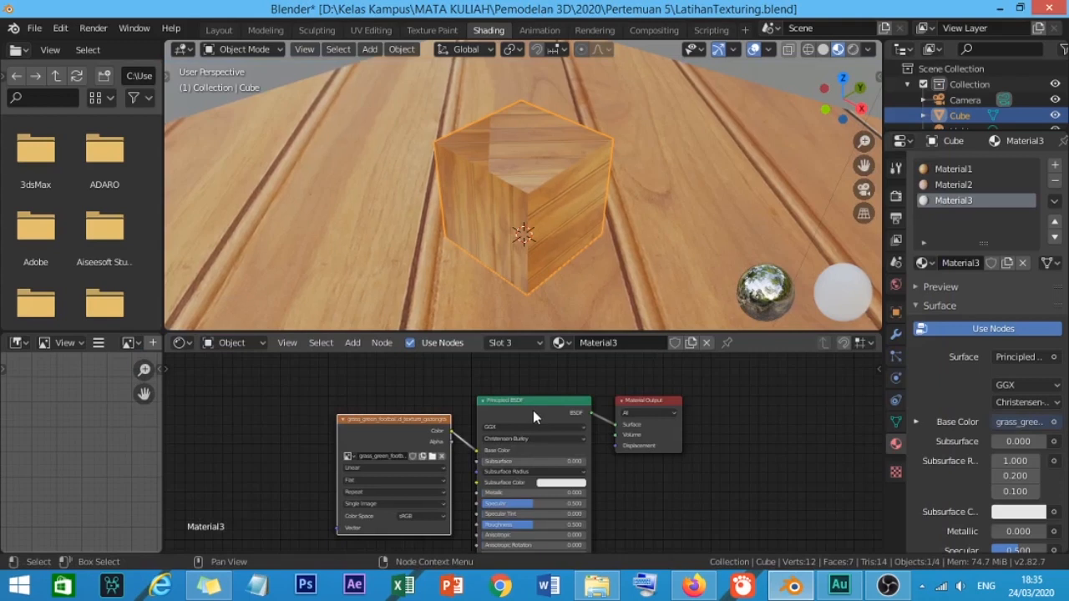
Go through the cube's material slots to check the node setups of Material1, Material2 and Material3.
left_click(969, 171)
left_click(969, 185)
left_click(969, 199)
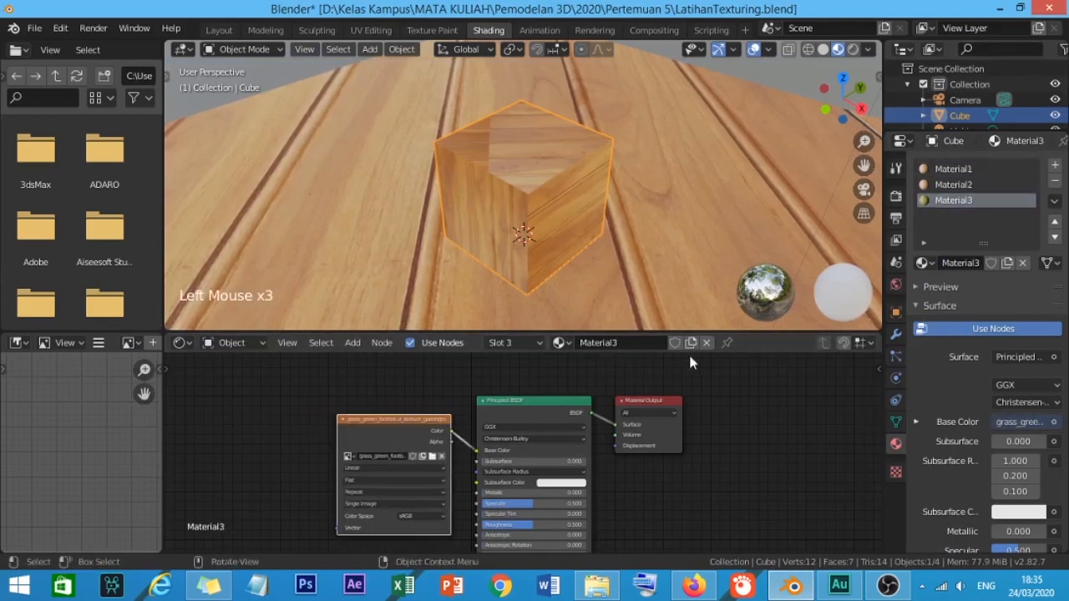
left_click(533, 343)
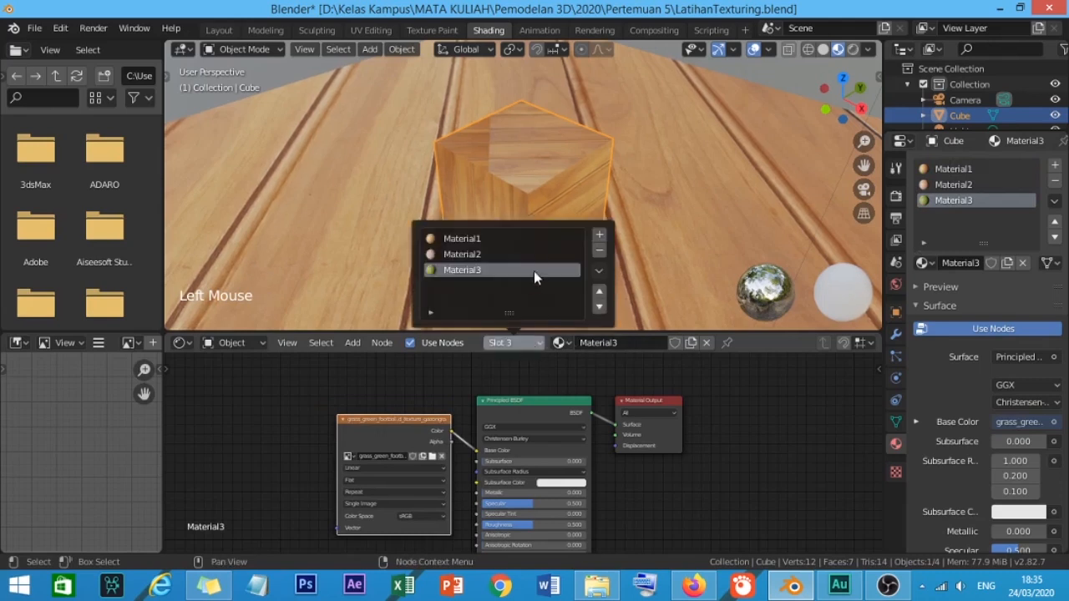
left_click(537, 241)
left_click(536, 269)
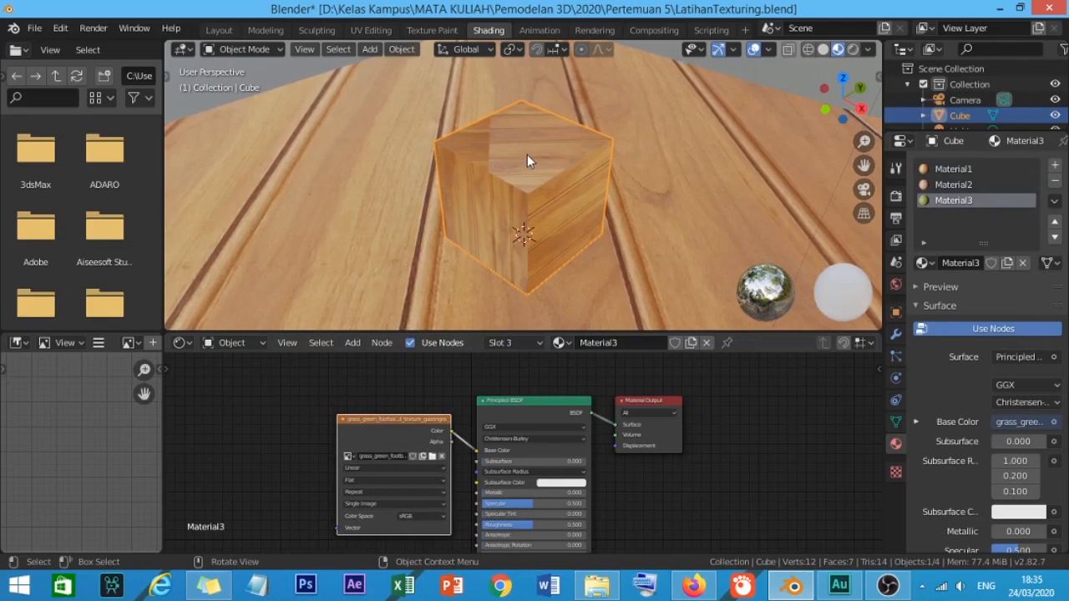
Put the cube into Edit Mode with face selection.
middle_click_drag(533, 186, 483, 167)
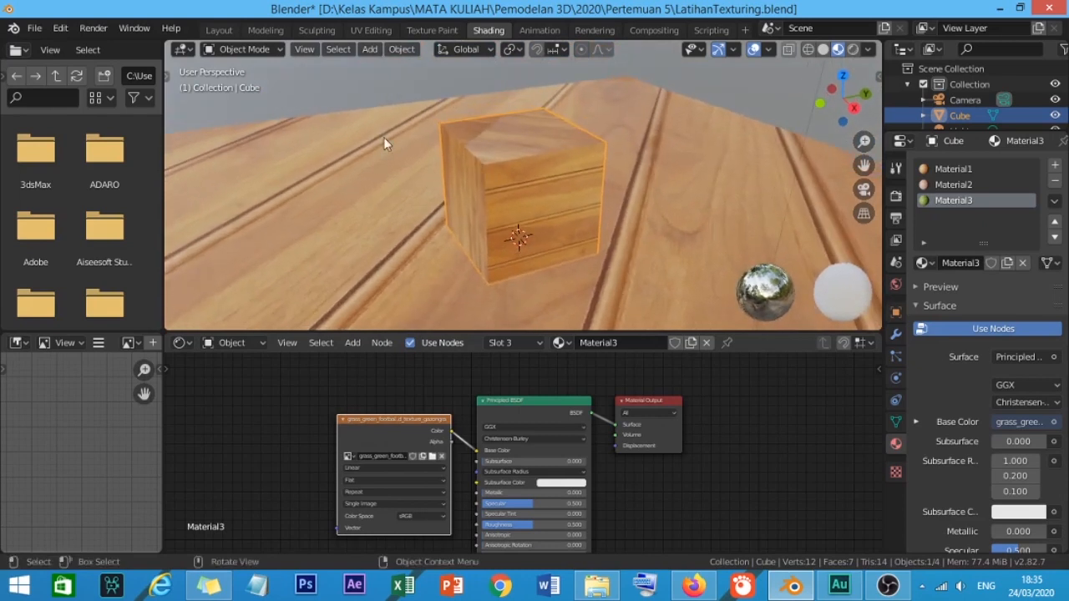
left_click(238, 48)
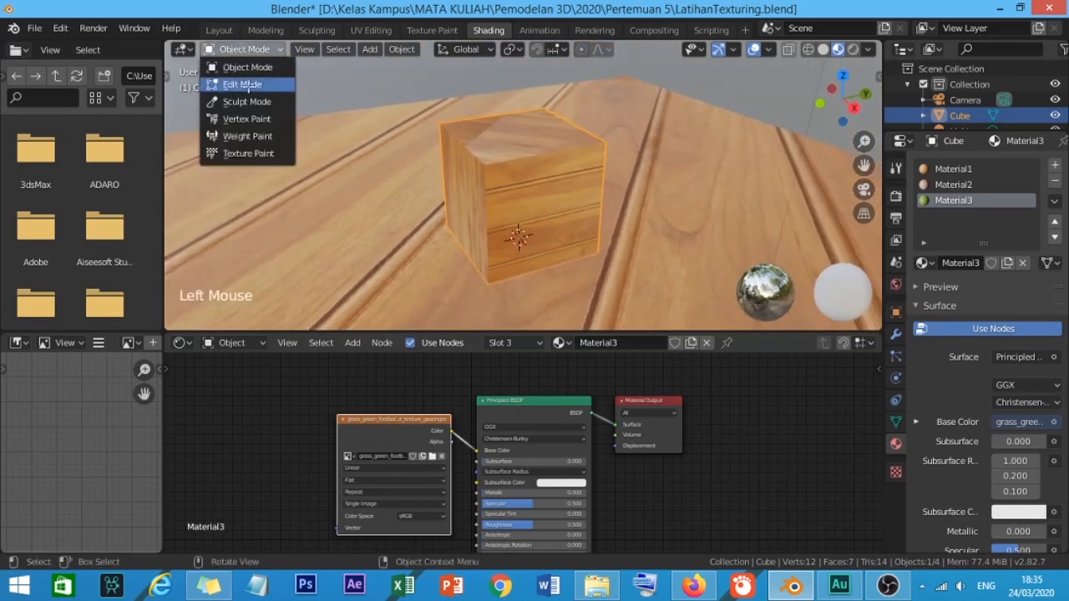
left_click(248, 86)
left_click(328, 49)
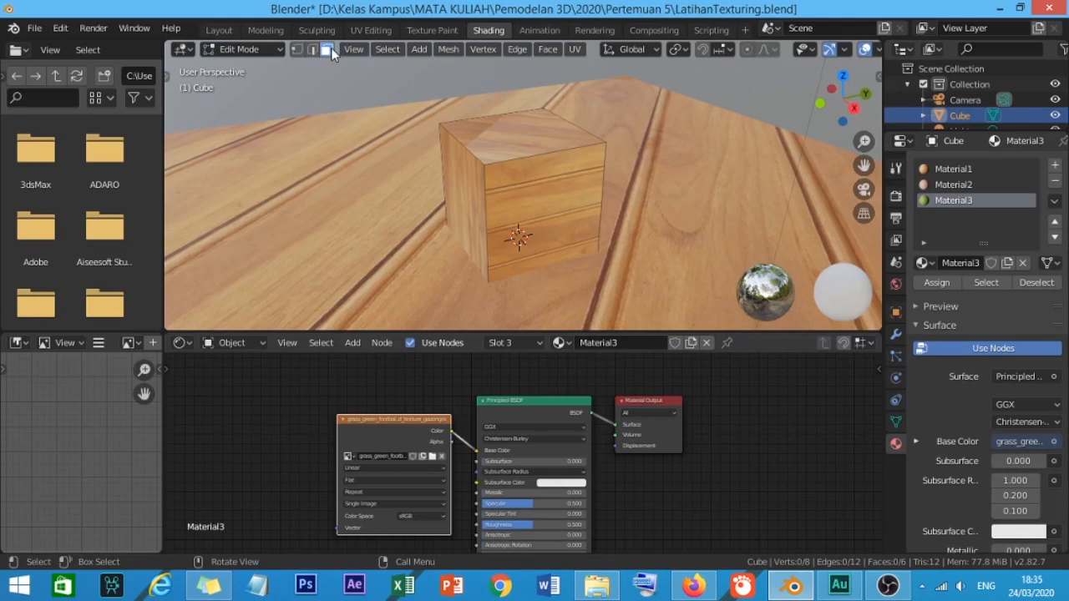
Select the cube's front side face and assign the grass material, Material3, to it.
middle_click_drag(445, 198, 508, 217)
left_click(549, 208)
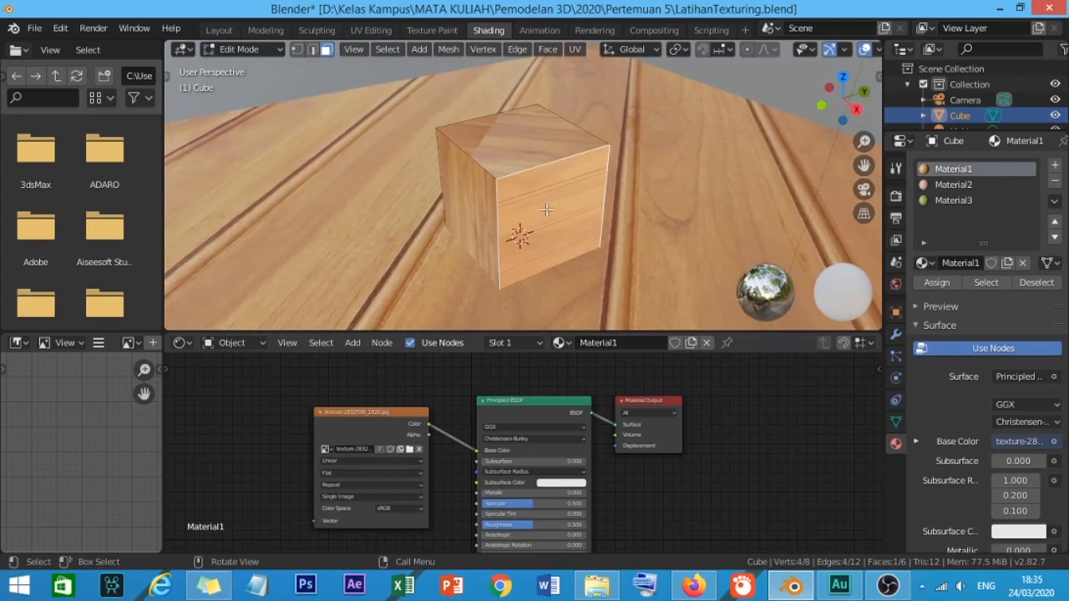
left_click(954, 201)
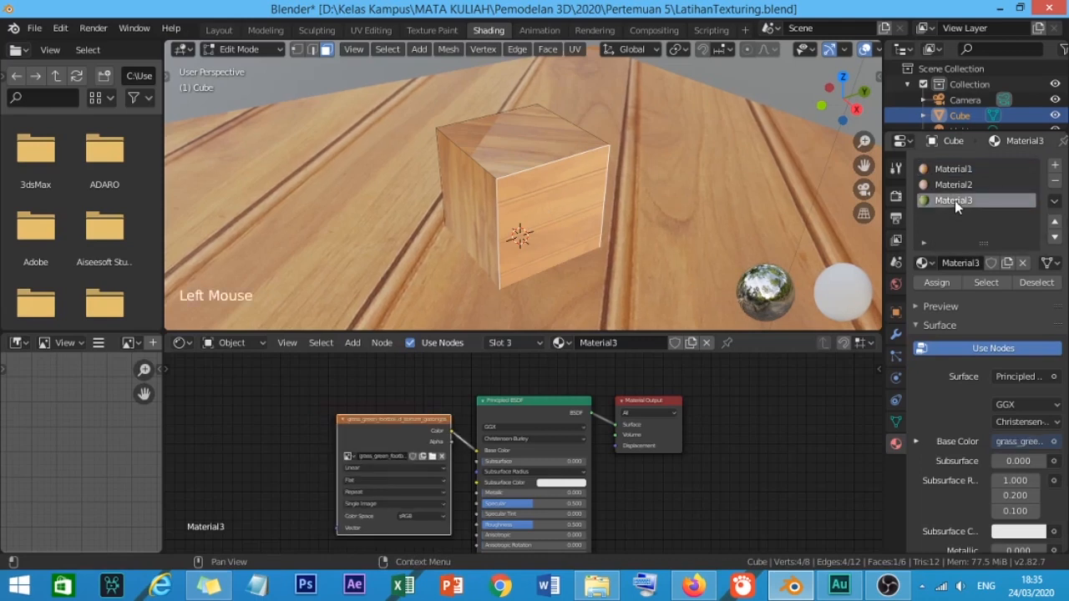
left_click(534, 343)
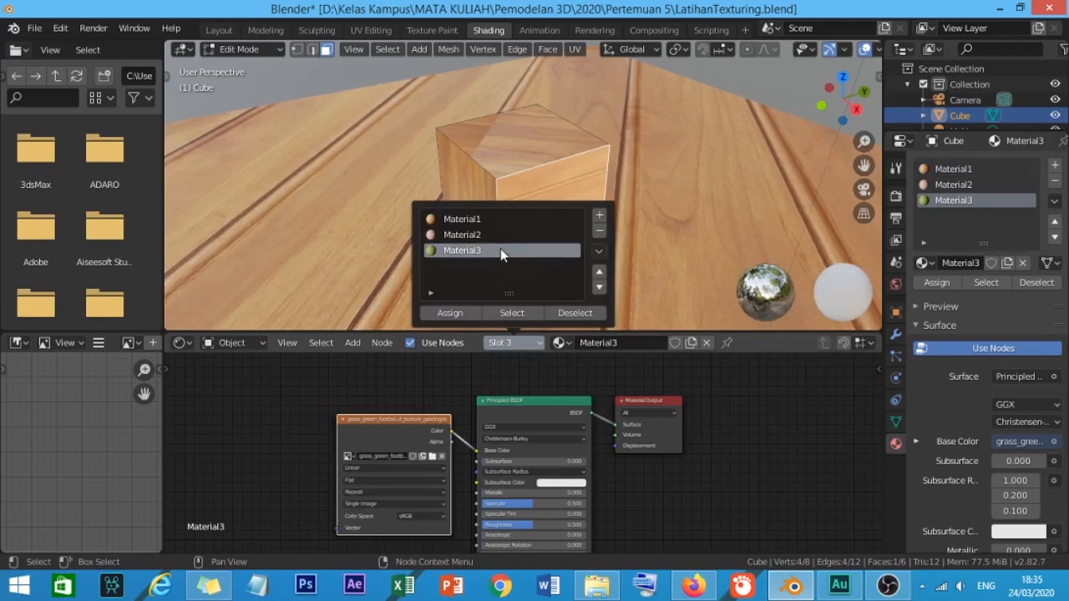
left_click(455, 317)
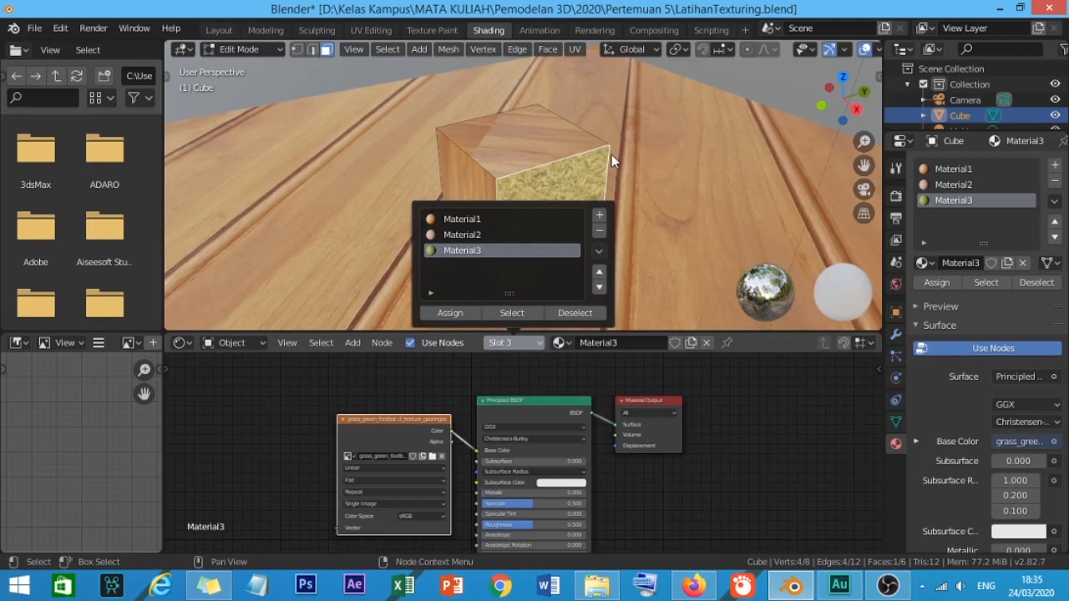
Select the side face adjoining the grass face and assign the brick material, Material2, to it.
middle_click_drag(637, 124, 650, 175, "shift")
left_click(581, 180)
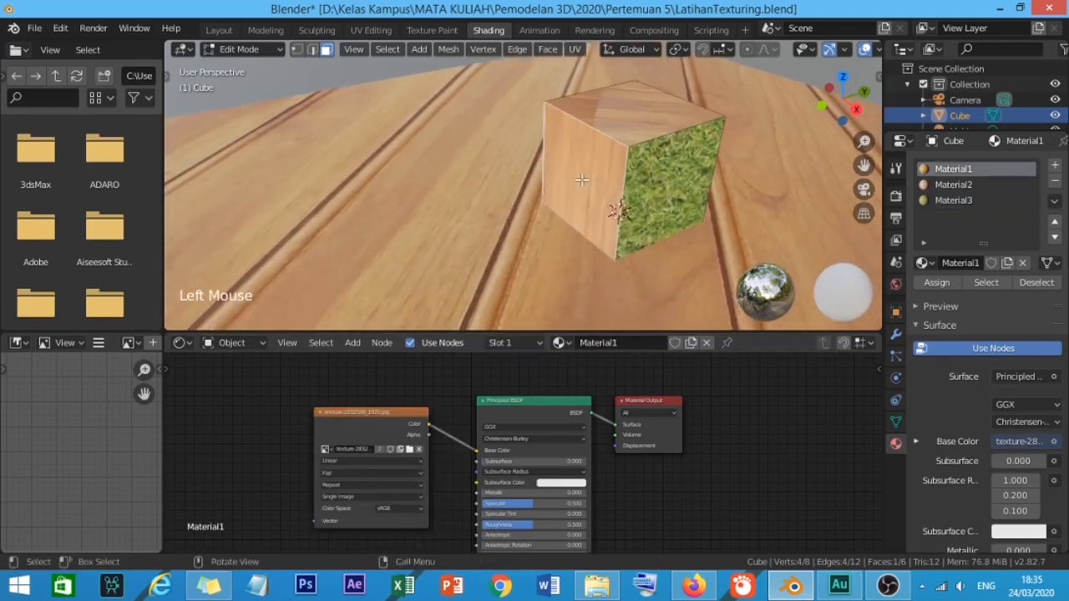
left_click(505, 341)
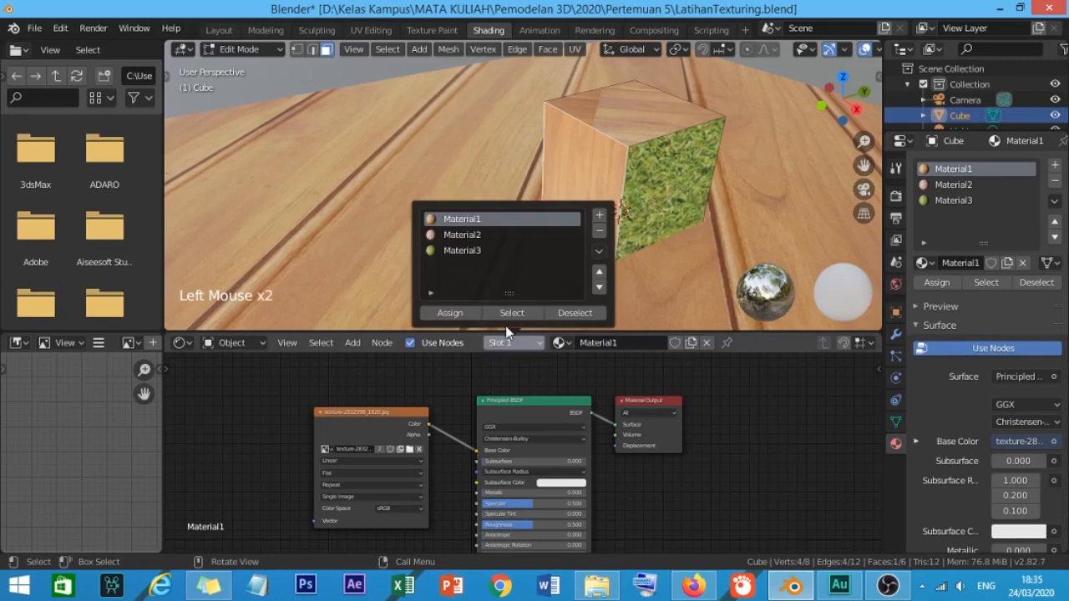
left_click(472, 236)
left_click(447, 315)
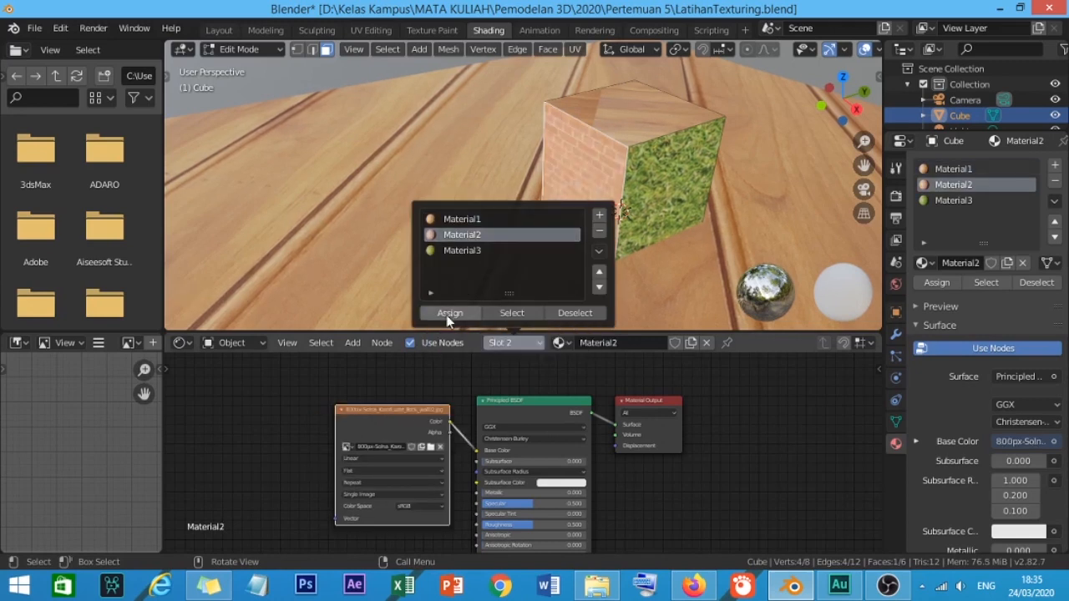
middle_click_drag(622, 257, 592, 188)
scroll(592, 188, "down", 1)
scroll(591, 189, "up", 1)
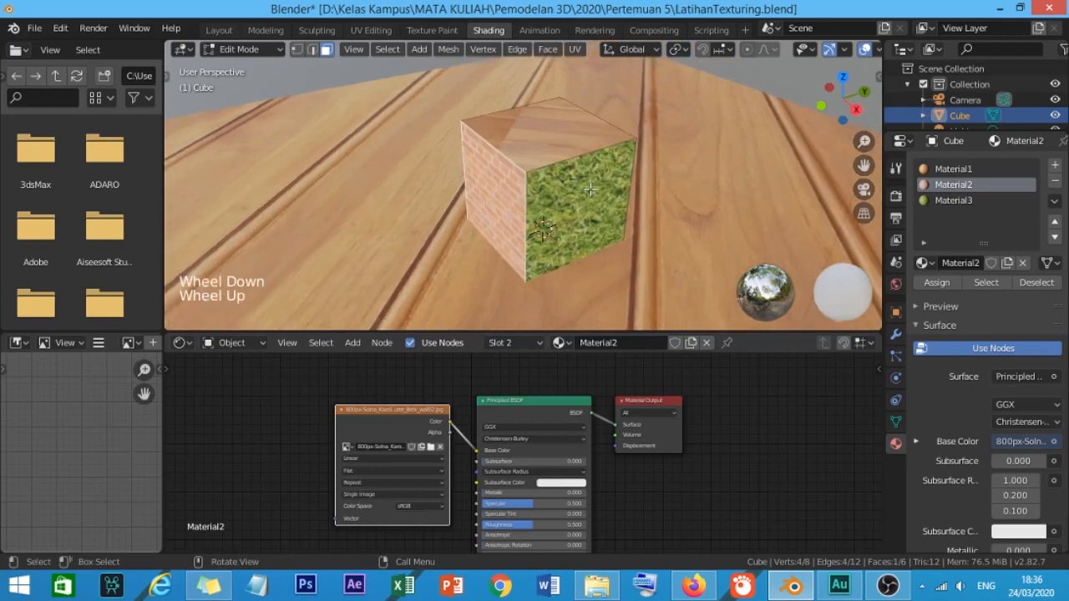
Select all of the cube's faces and unwrap them with Smart UV Project using an angle limit of 66 and zero island margin.
left_click(566, 179)
key("a")
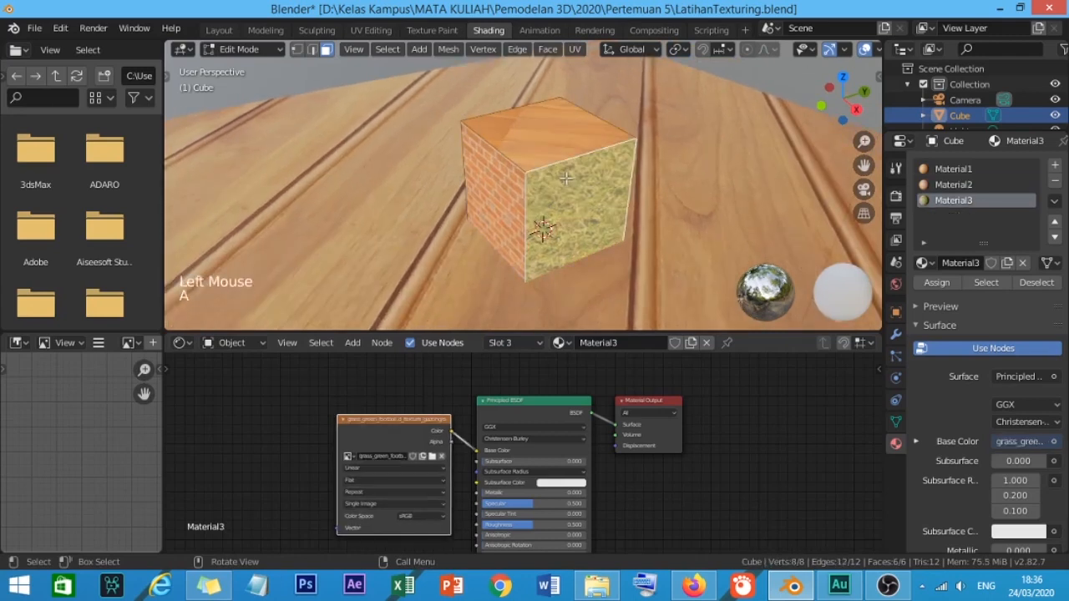
right_click(566, 178)
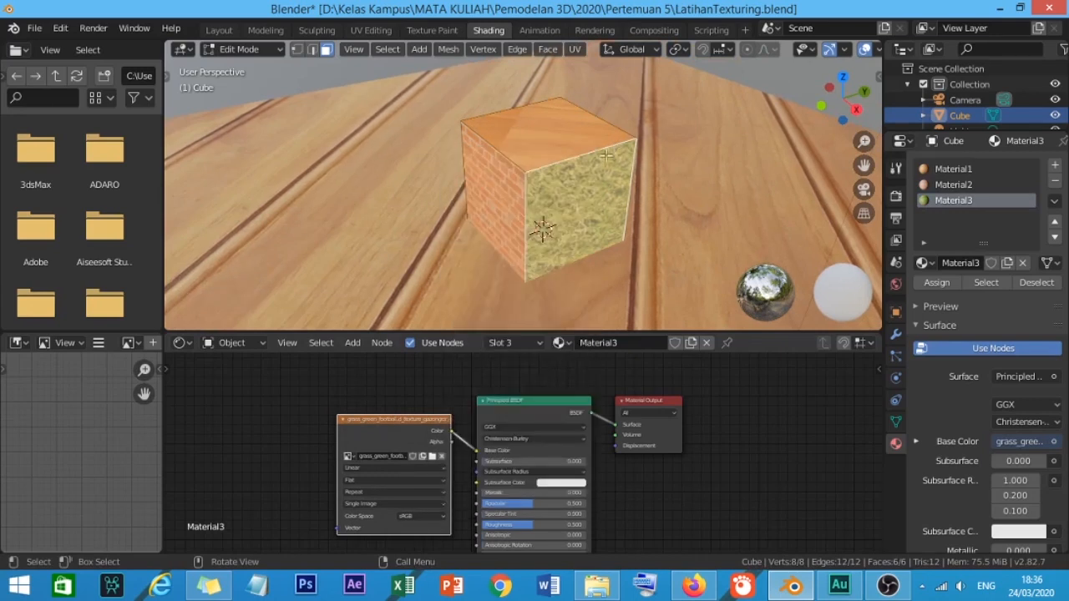
key("u")
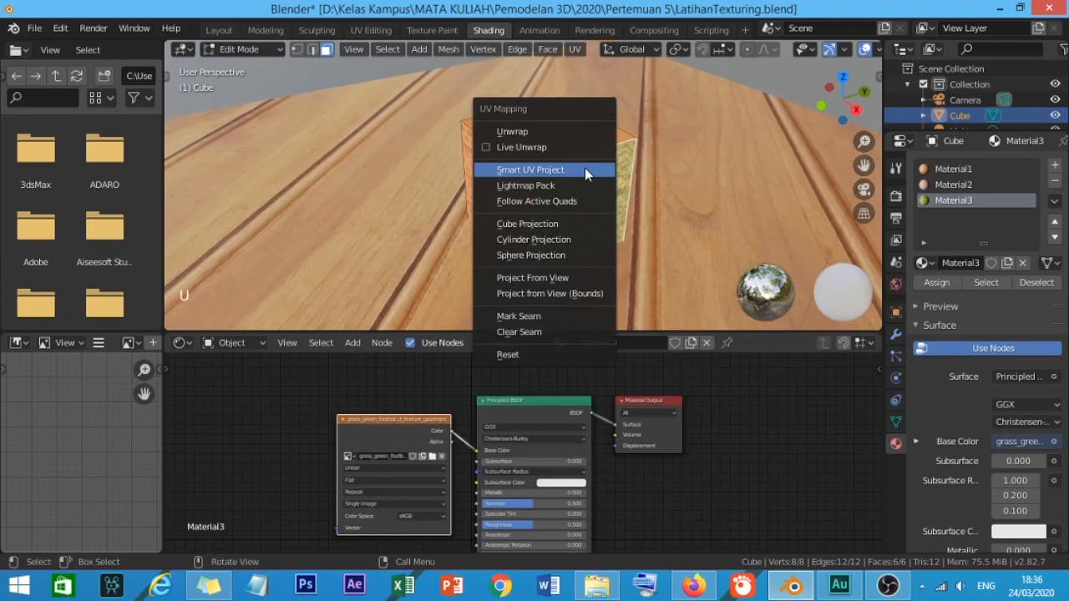
left_click(583, 169)
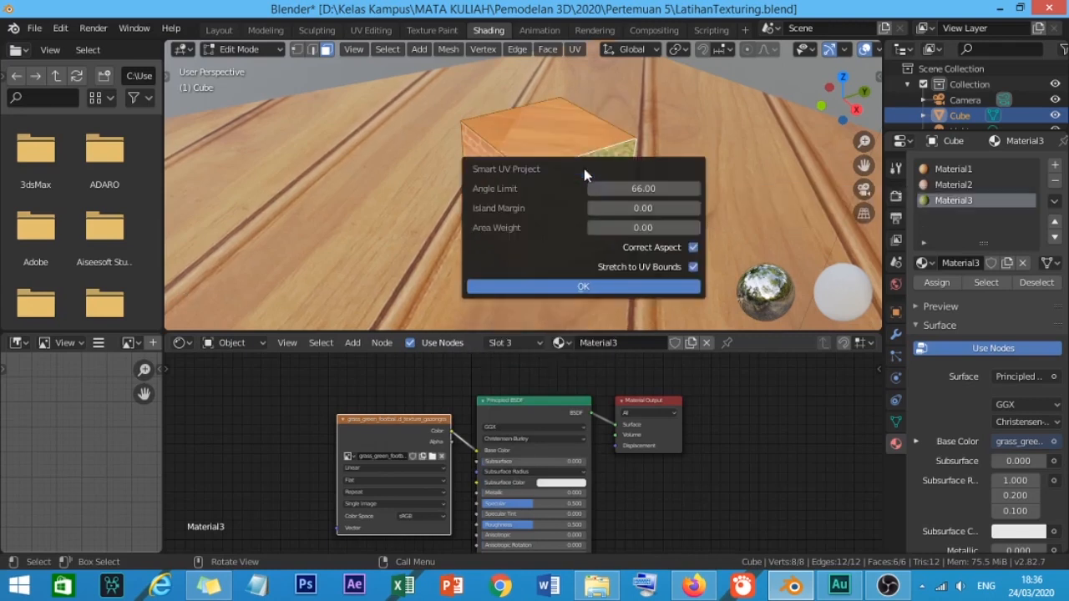
left_click(557, 286)
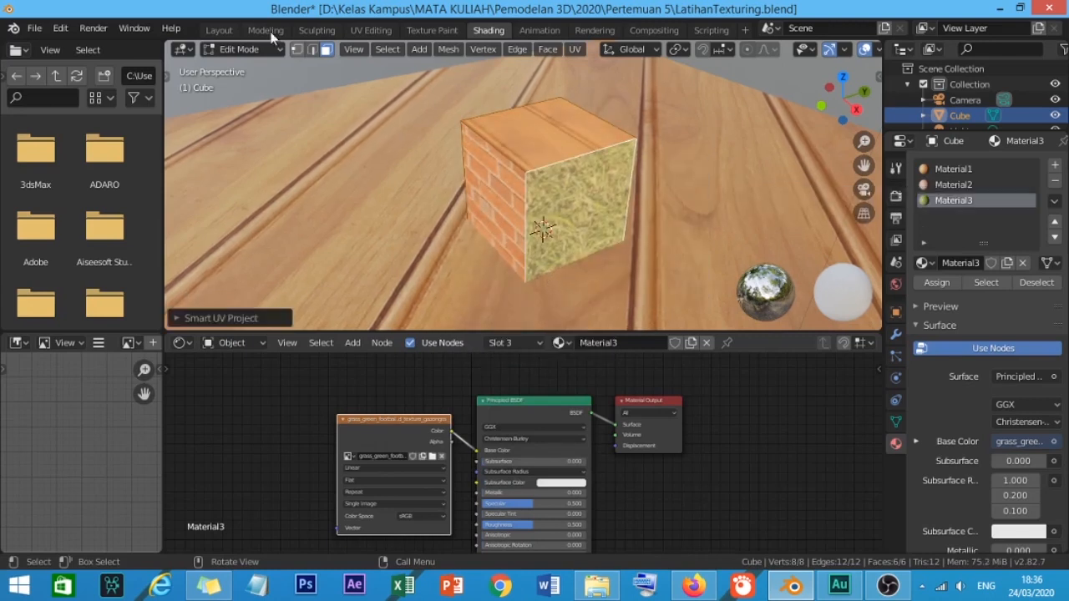
In the UV Editing workspace, scale up the UV islands of the cube's grass face and brick face individually.
left_click(359, 31)
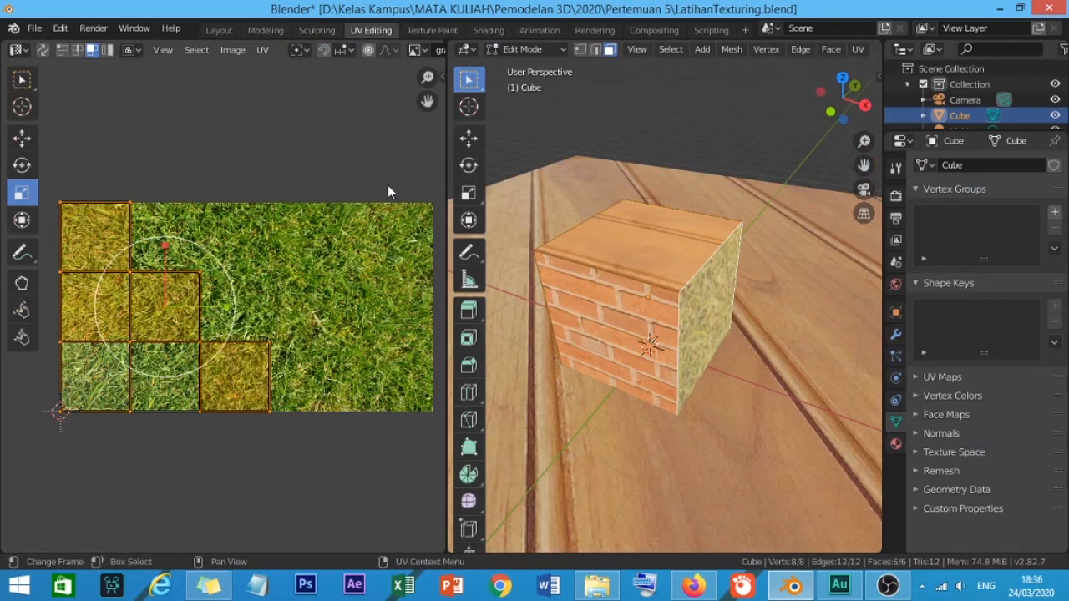
left_click(706, 326)
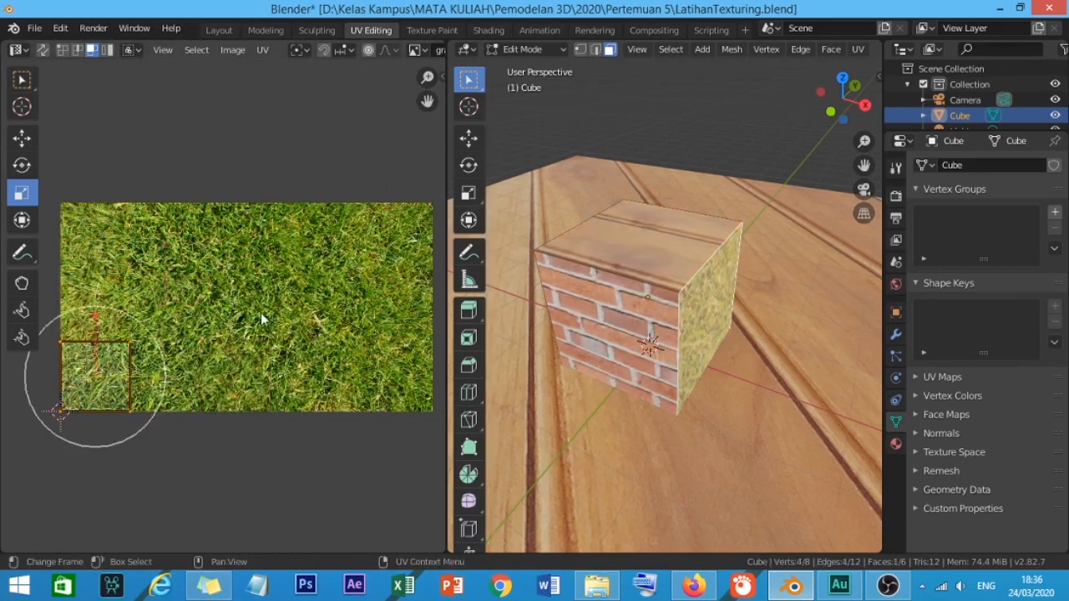
left_click_drag(140, 347, 171, 342)
left_click(590, 301)
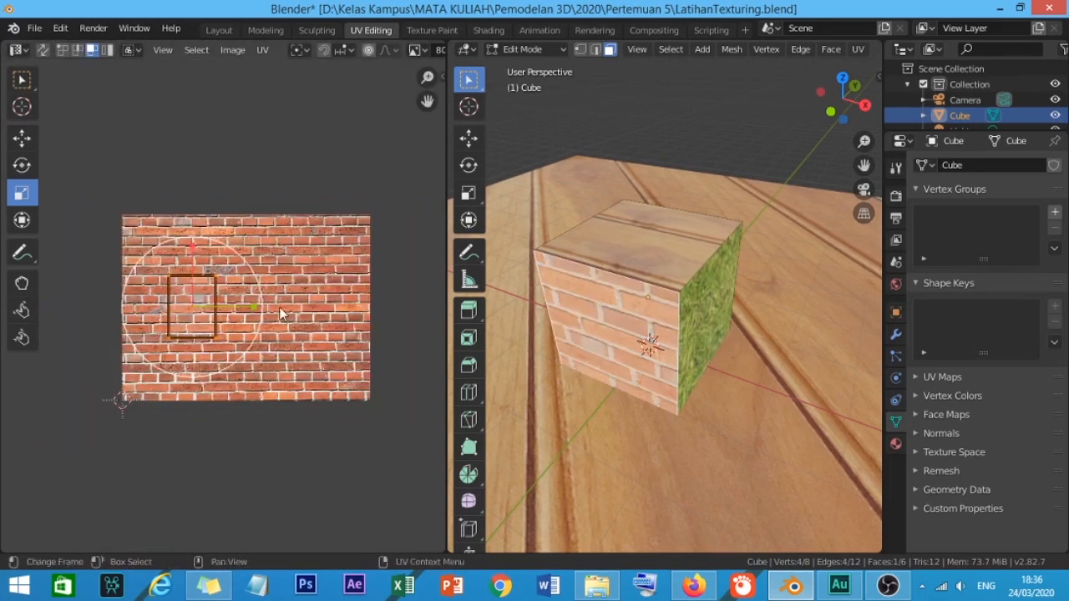
left_click_drag(279, 306, 397, 290)
Scale up the UV island of the cube's wooden top face and move it fully inside the wood image.
left_click(611, 244)
scroll(260, 293, "down", 2)
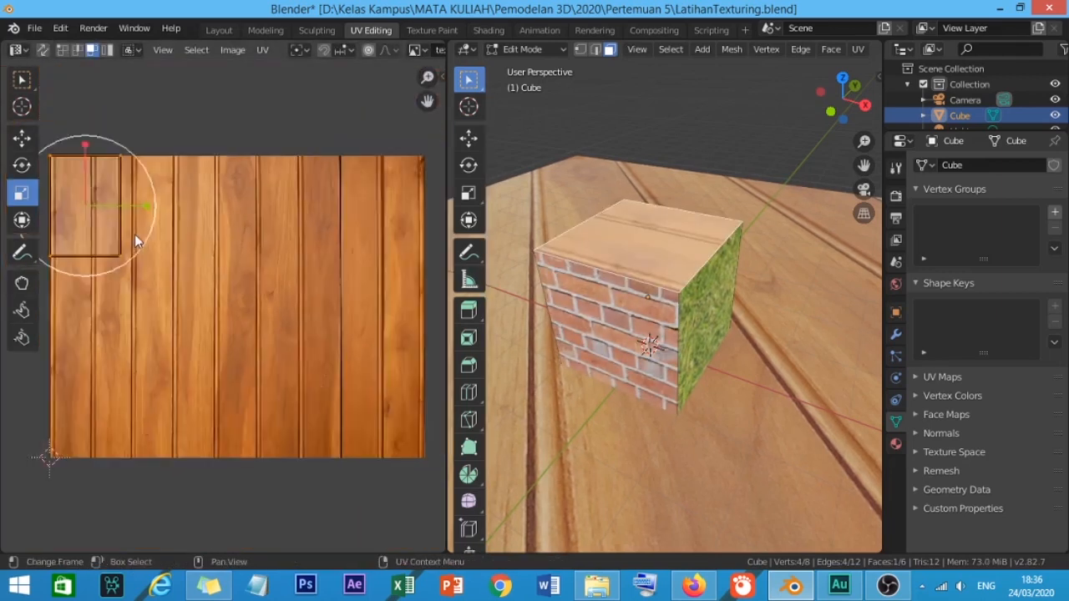
scroll(135, 234, "down", 1)
mouse_move(165, 247)
left_mouse_down()
mouse_move(205, 265)
mouse_move(159, 237)
left_mouse_up()
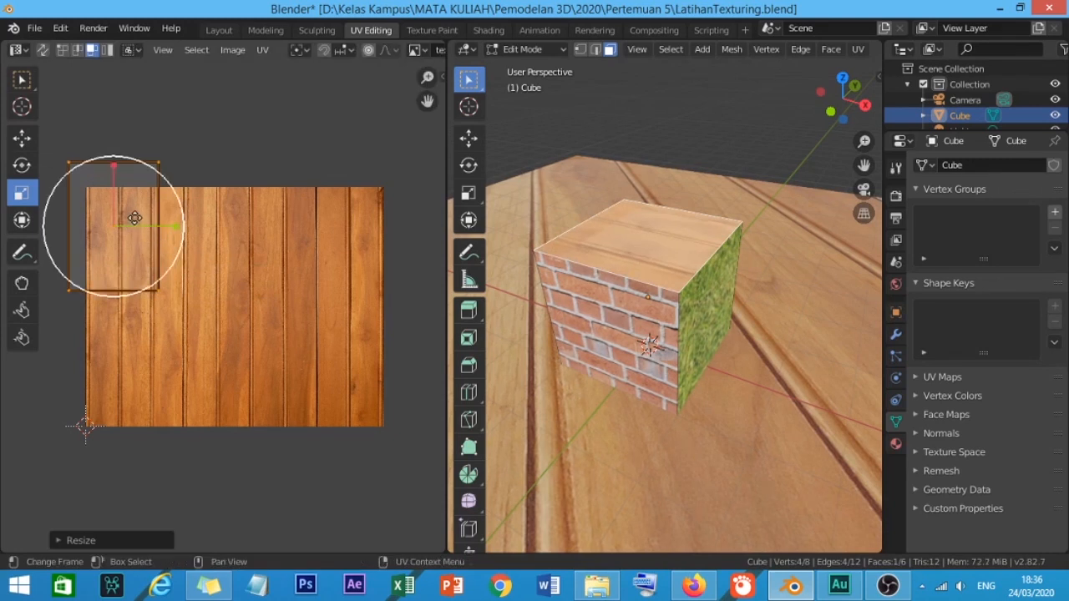
left_click(23, 137)
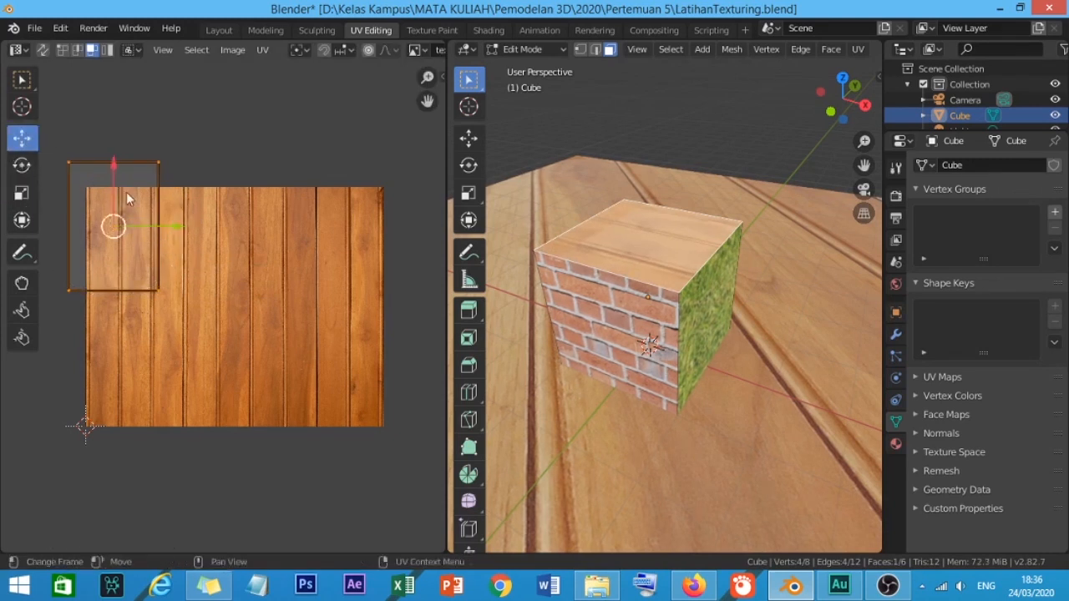
left_click_drag(112, 174, 202, 278)
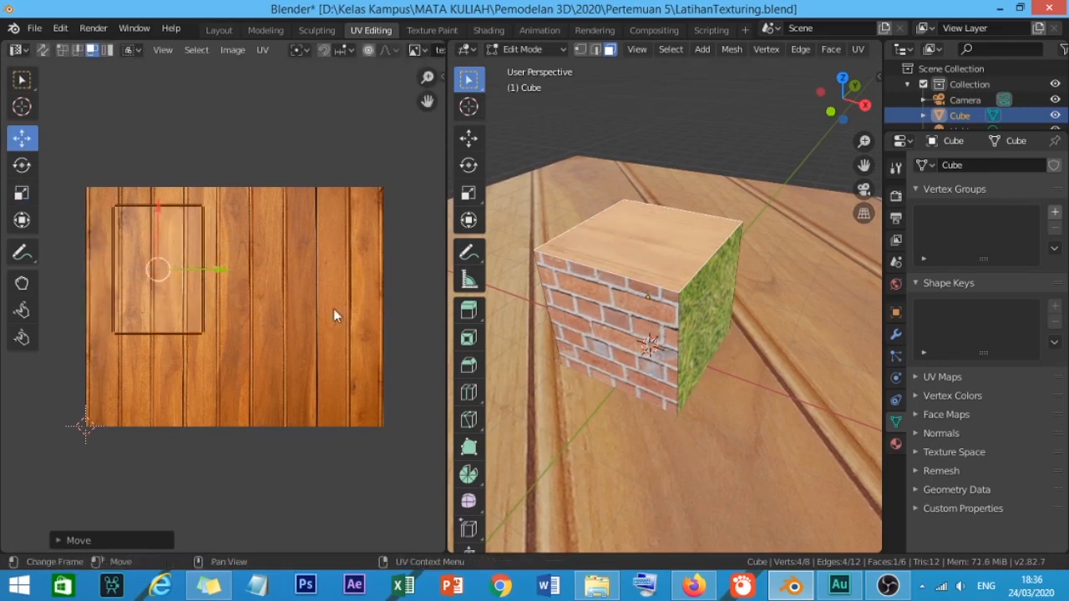
Go back to the Layout workspace and view the cube's textured faces in Edit Mode.
left_click(219, 30)
middle_click_drag(512, 332, 462, 315)
scroll(420, 273, "up", 1)
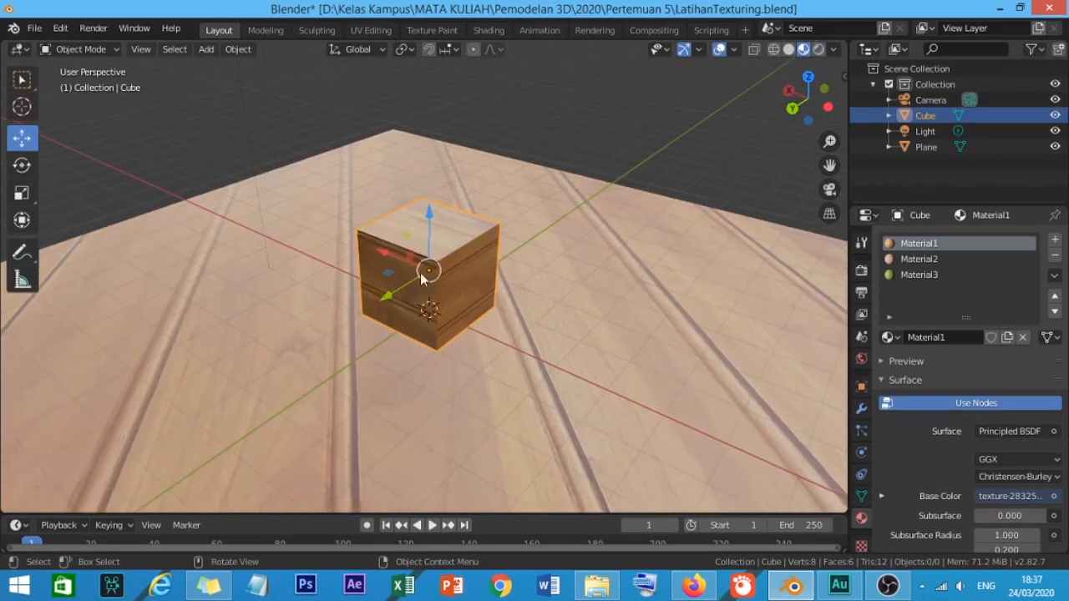
left_click(102, 50)
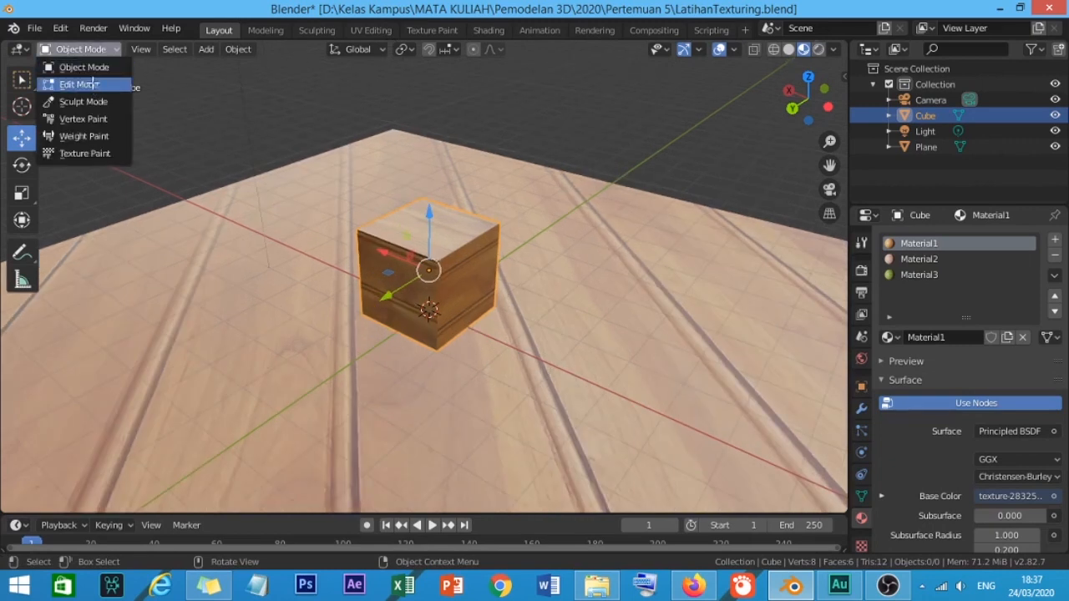
left_click(95, 84)
middle_click_drag(543, 289, 192, 201)
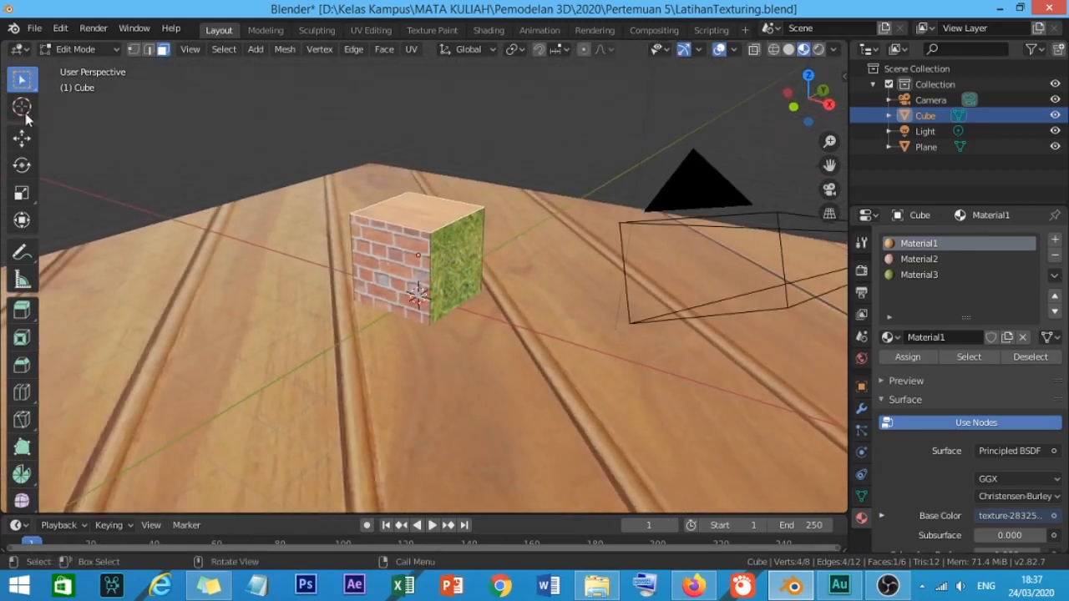
Return the cube to Object Mode and examine its brick, grass and wood faces close up.
left_click(84, 53)
left_click(94, 68)
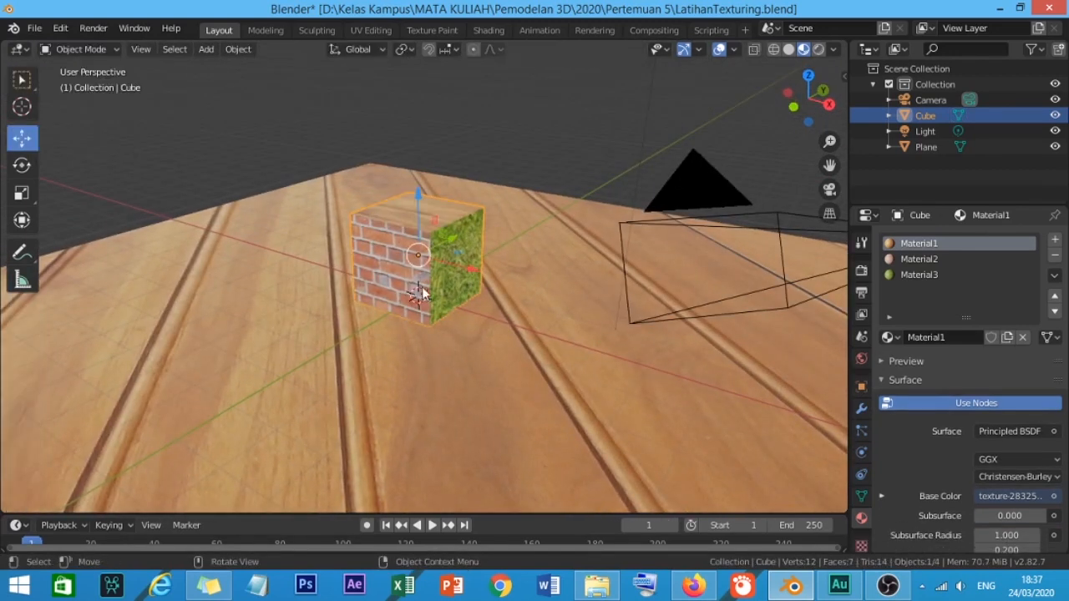
middle_click_drag(435, 290, 447, 262)
scroll(419, 290, "up", 4)
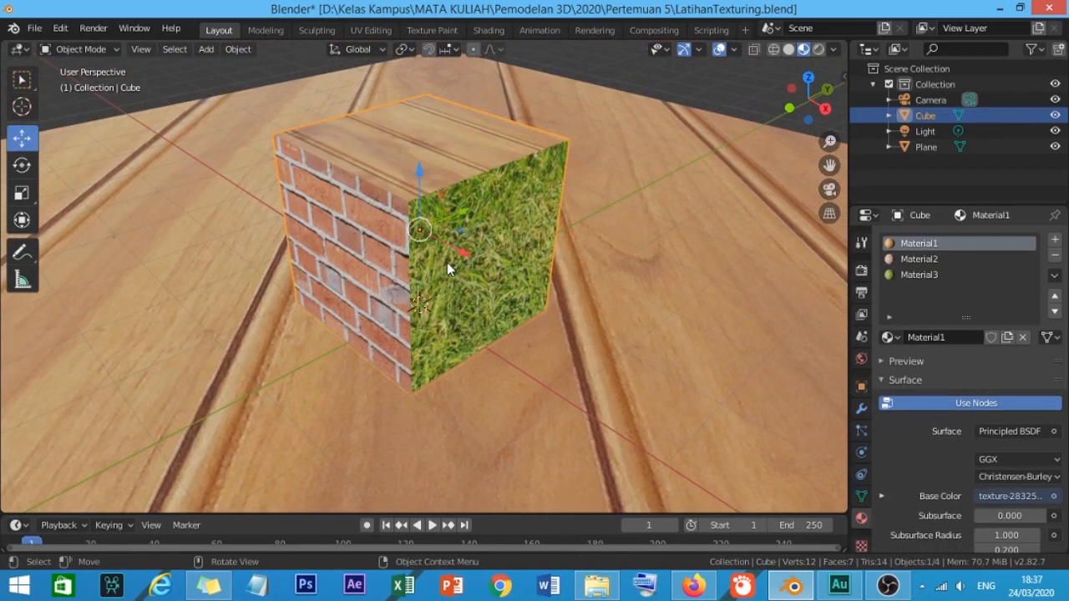